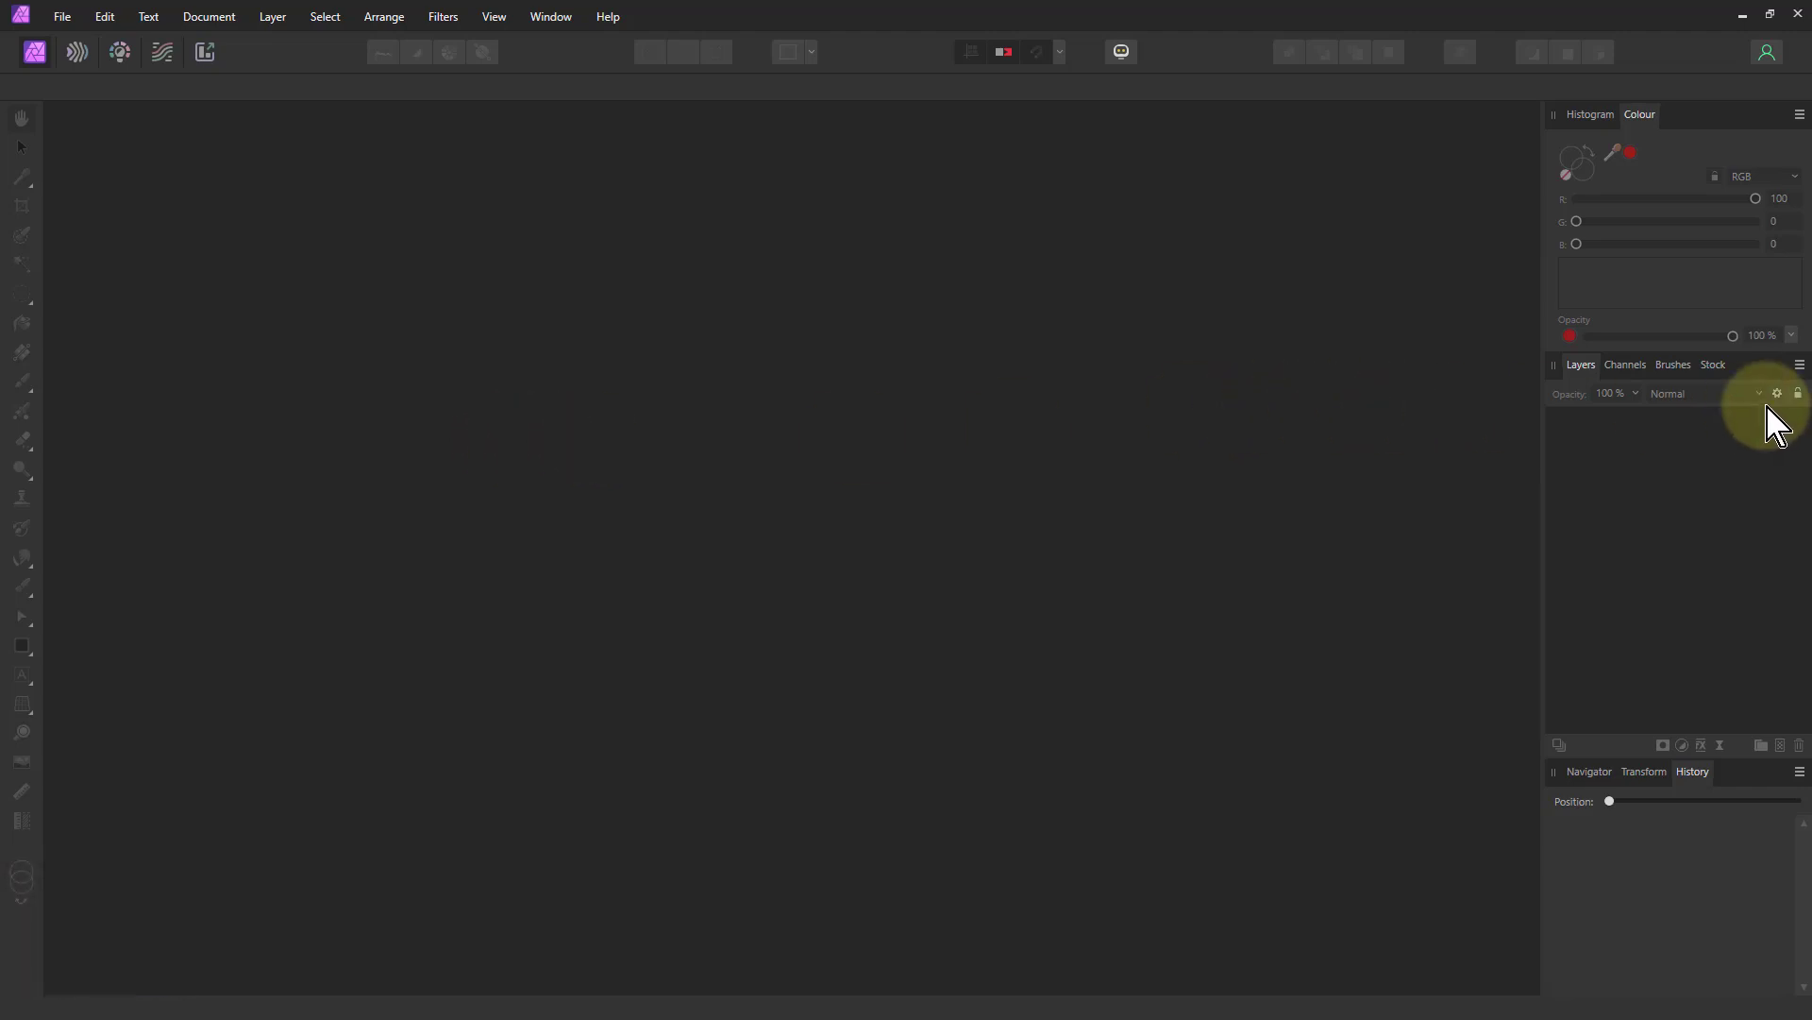
Search the Pexels stock photos for "person" and open the close-up portrait of the man as a new document.
click(1713, 368)
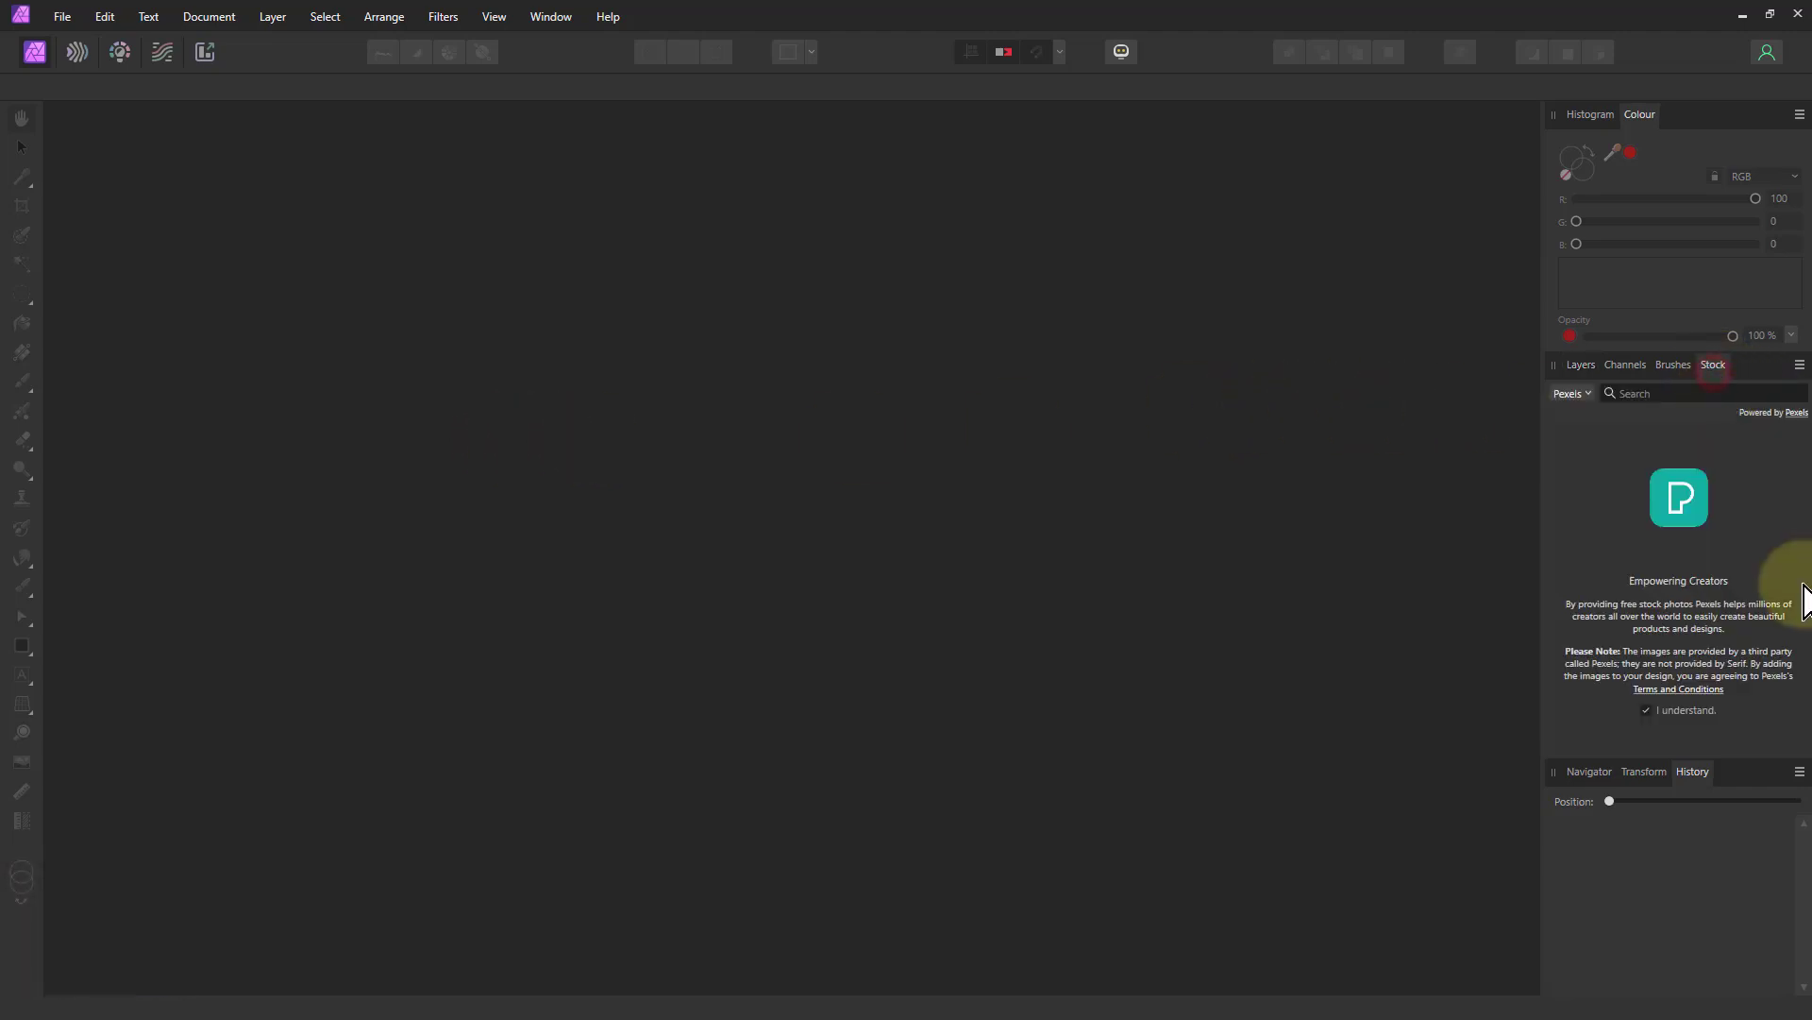
click(1659, 397)
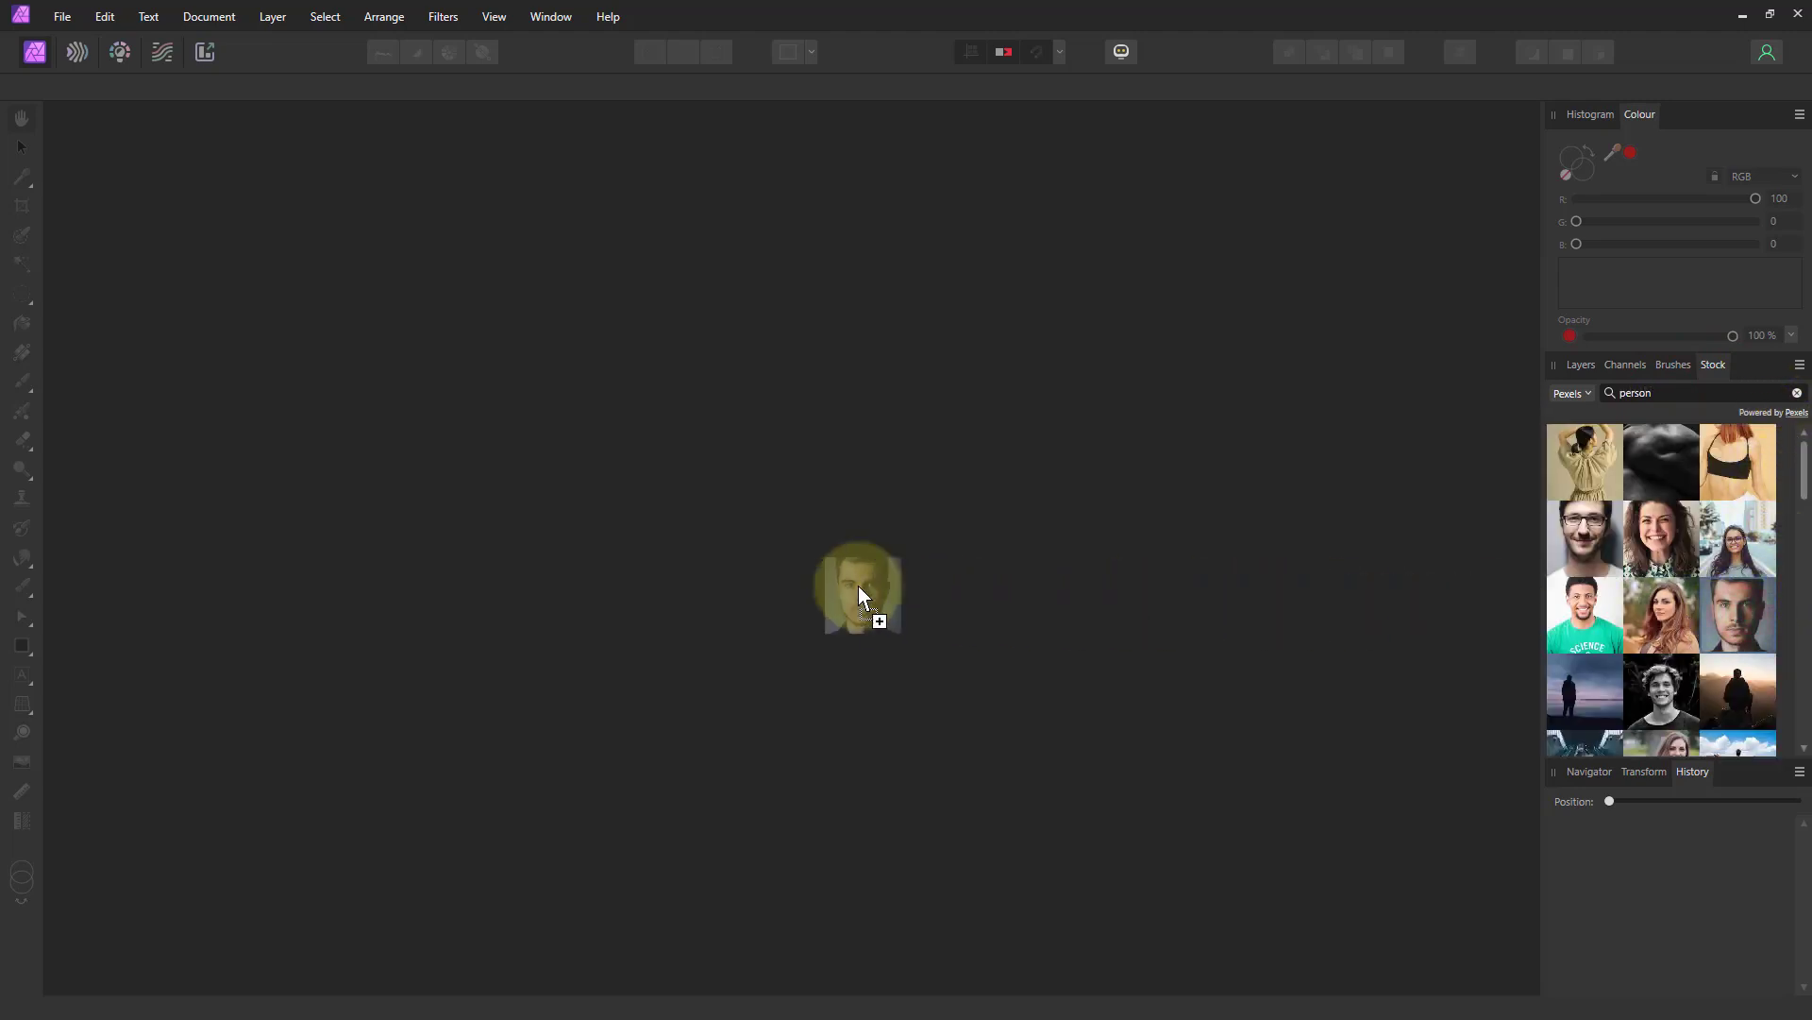
drag(1268, 608, 1251, 609)
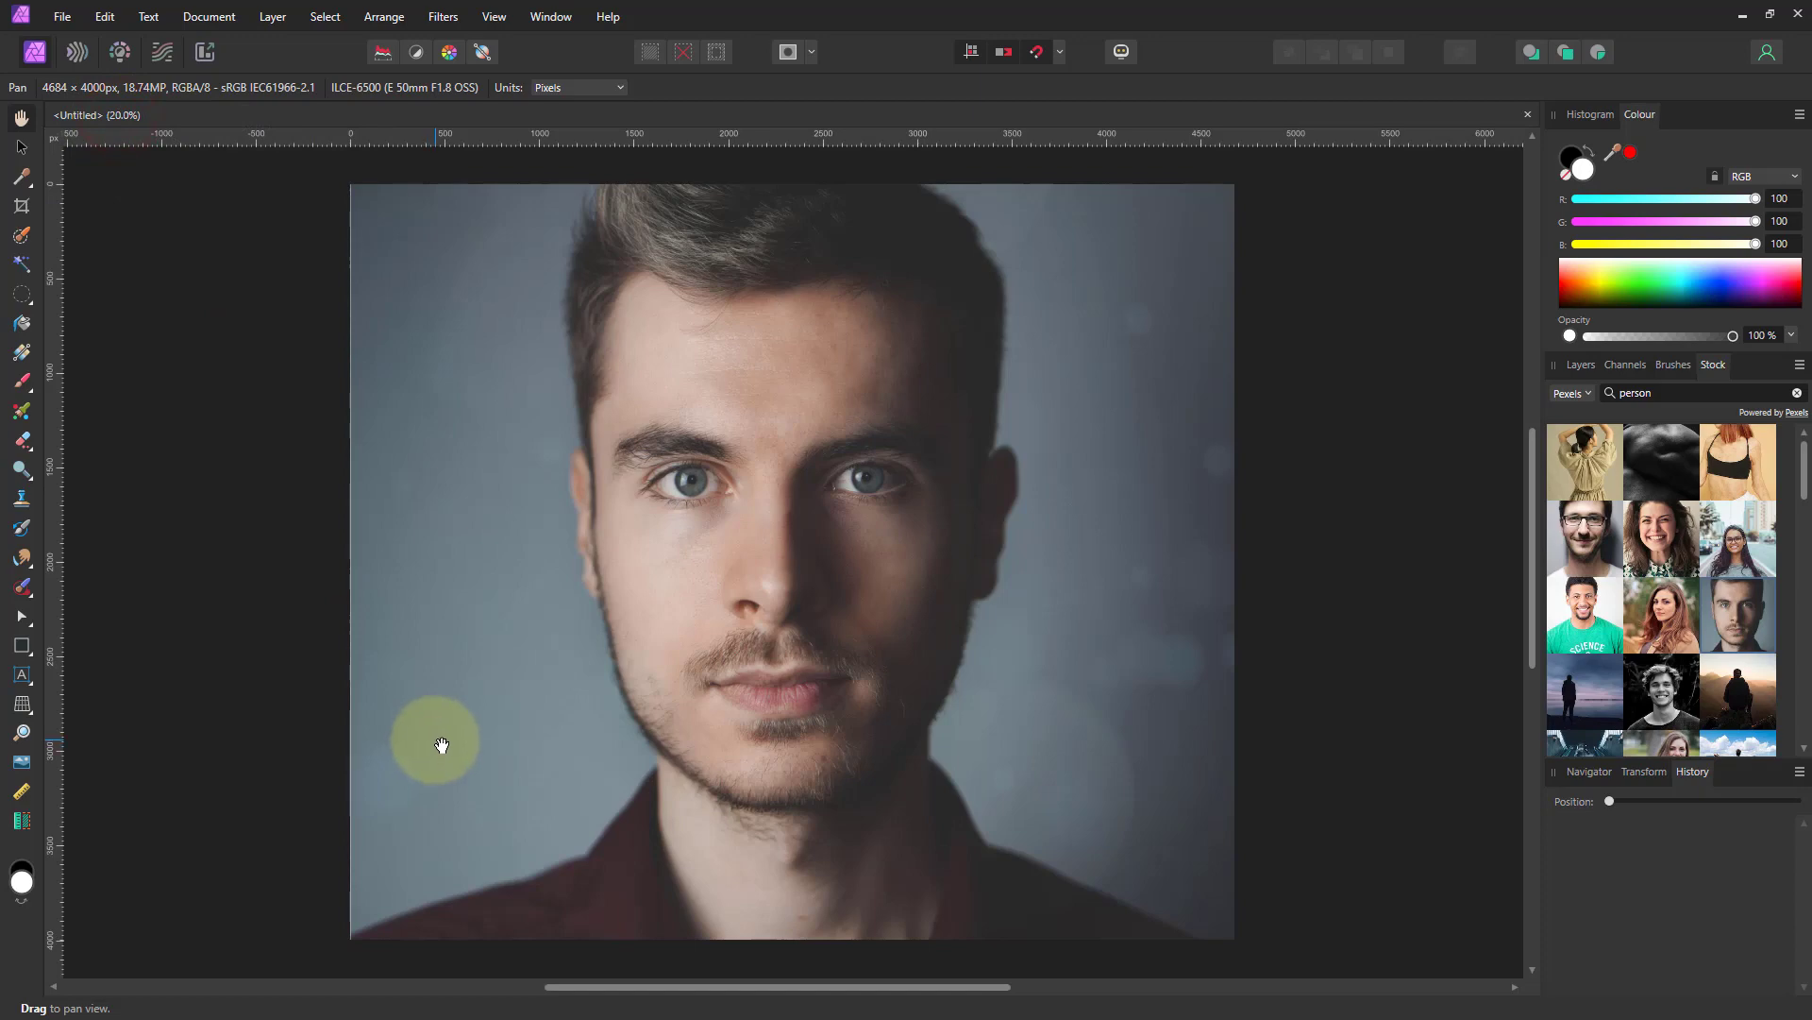
Add a Posterise adjustment above the Background layer and set its posterise levels to 5.
click(1582, 366)
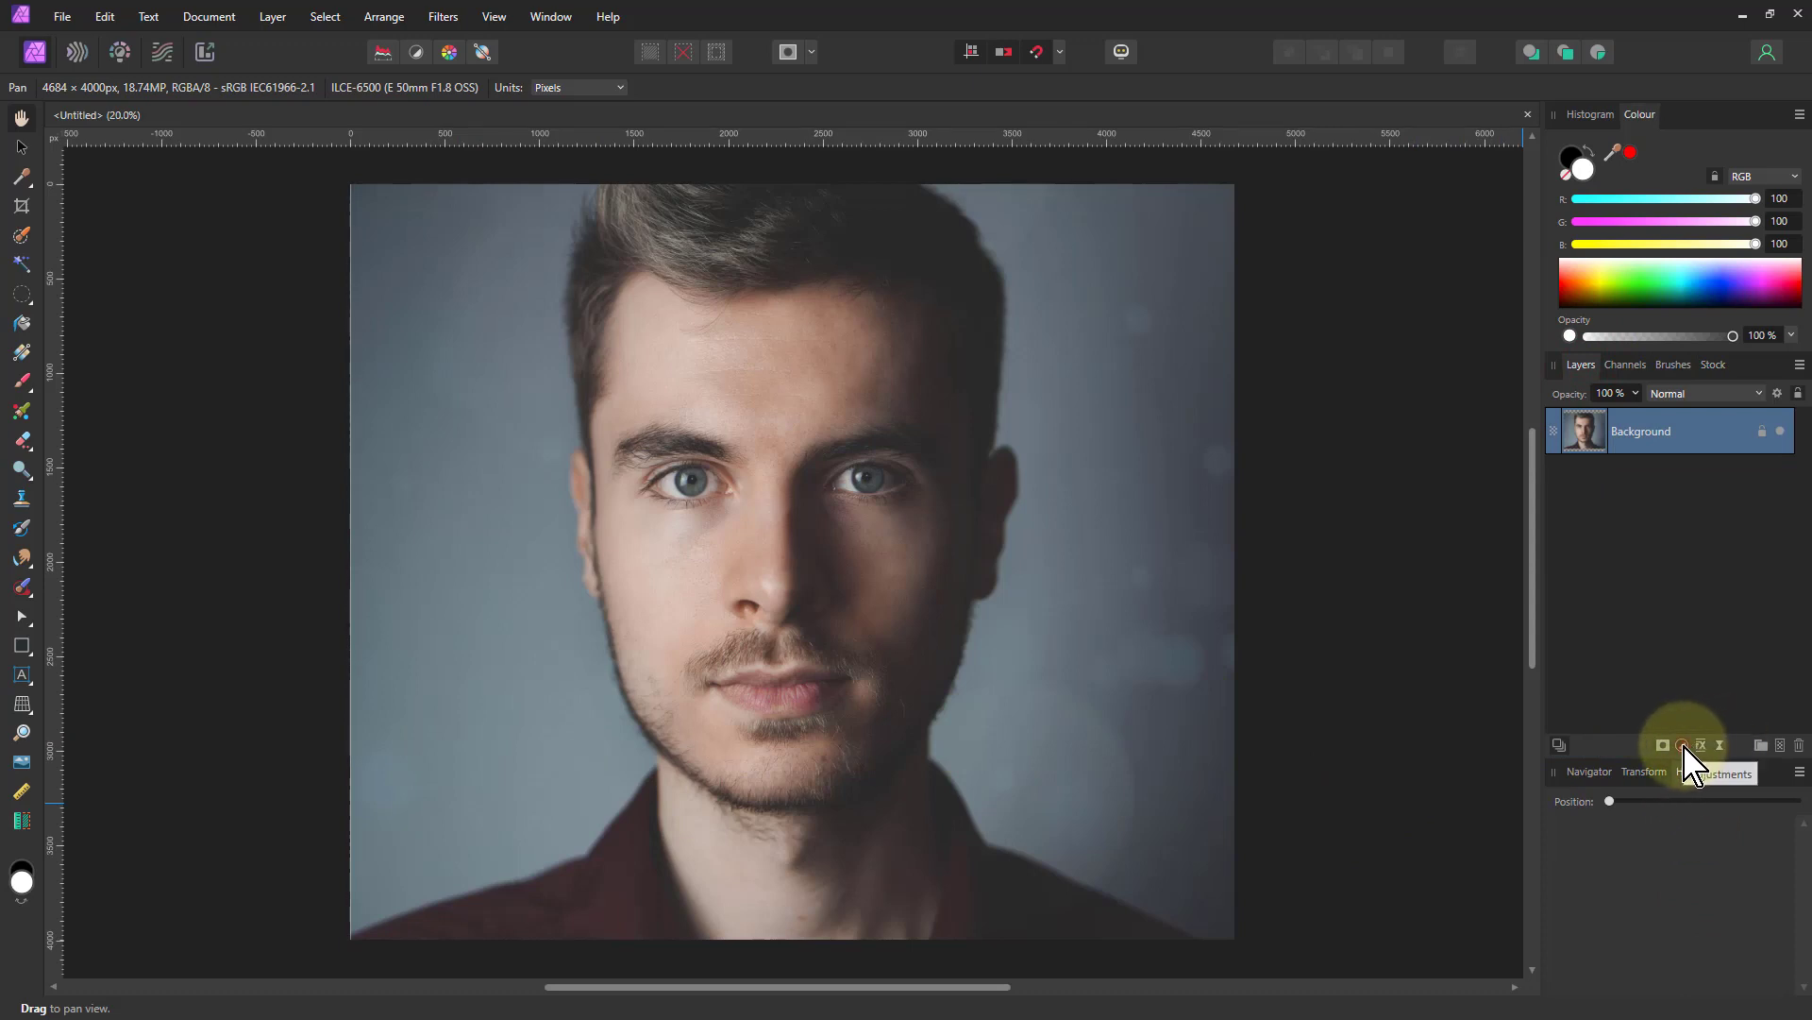
click(1683, 746)
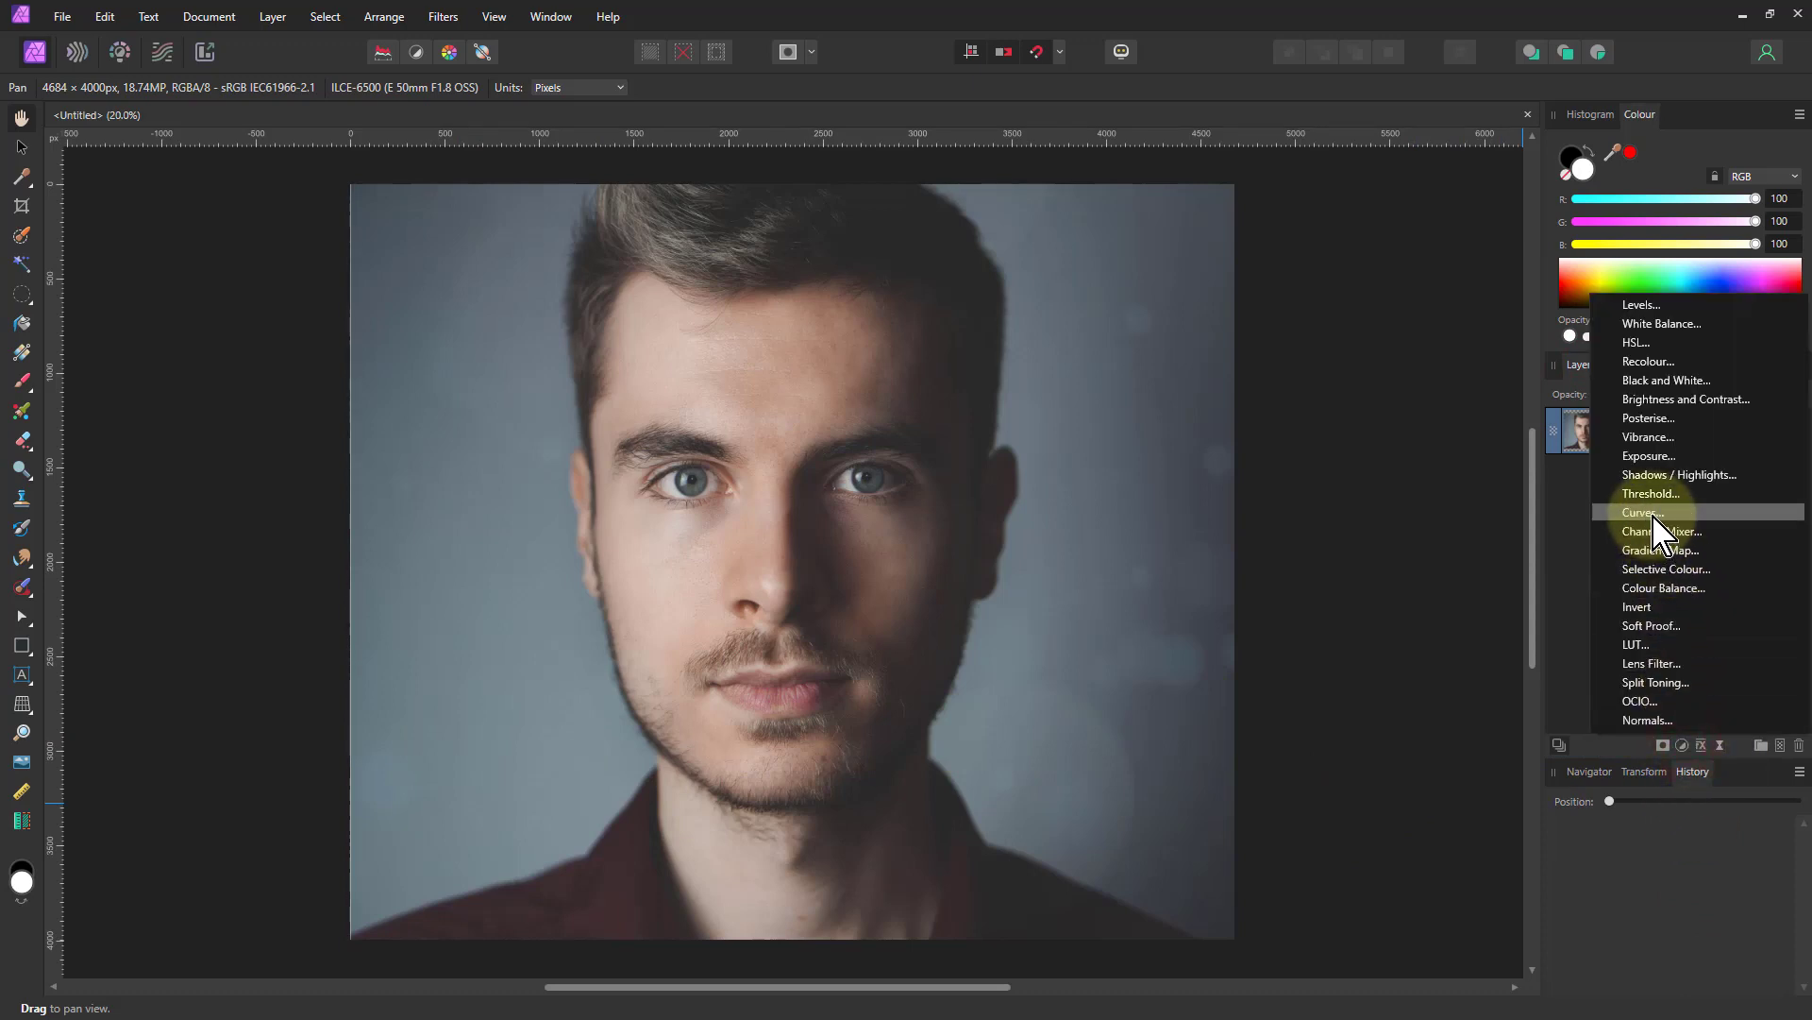
click(1650, 418)
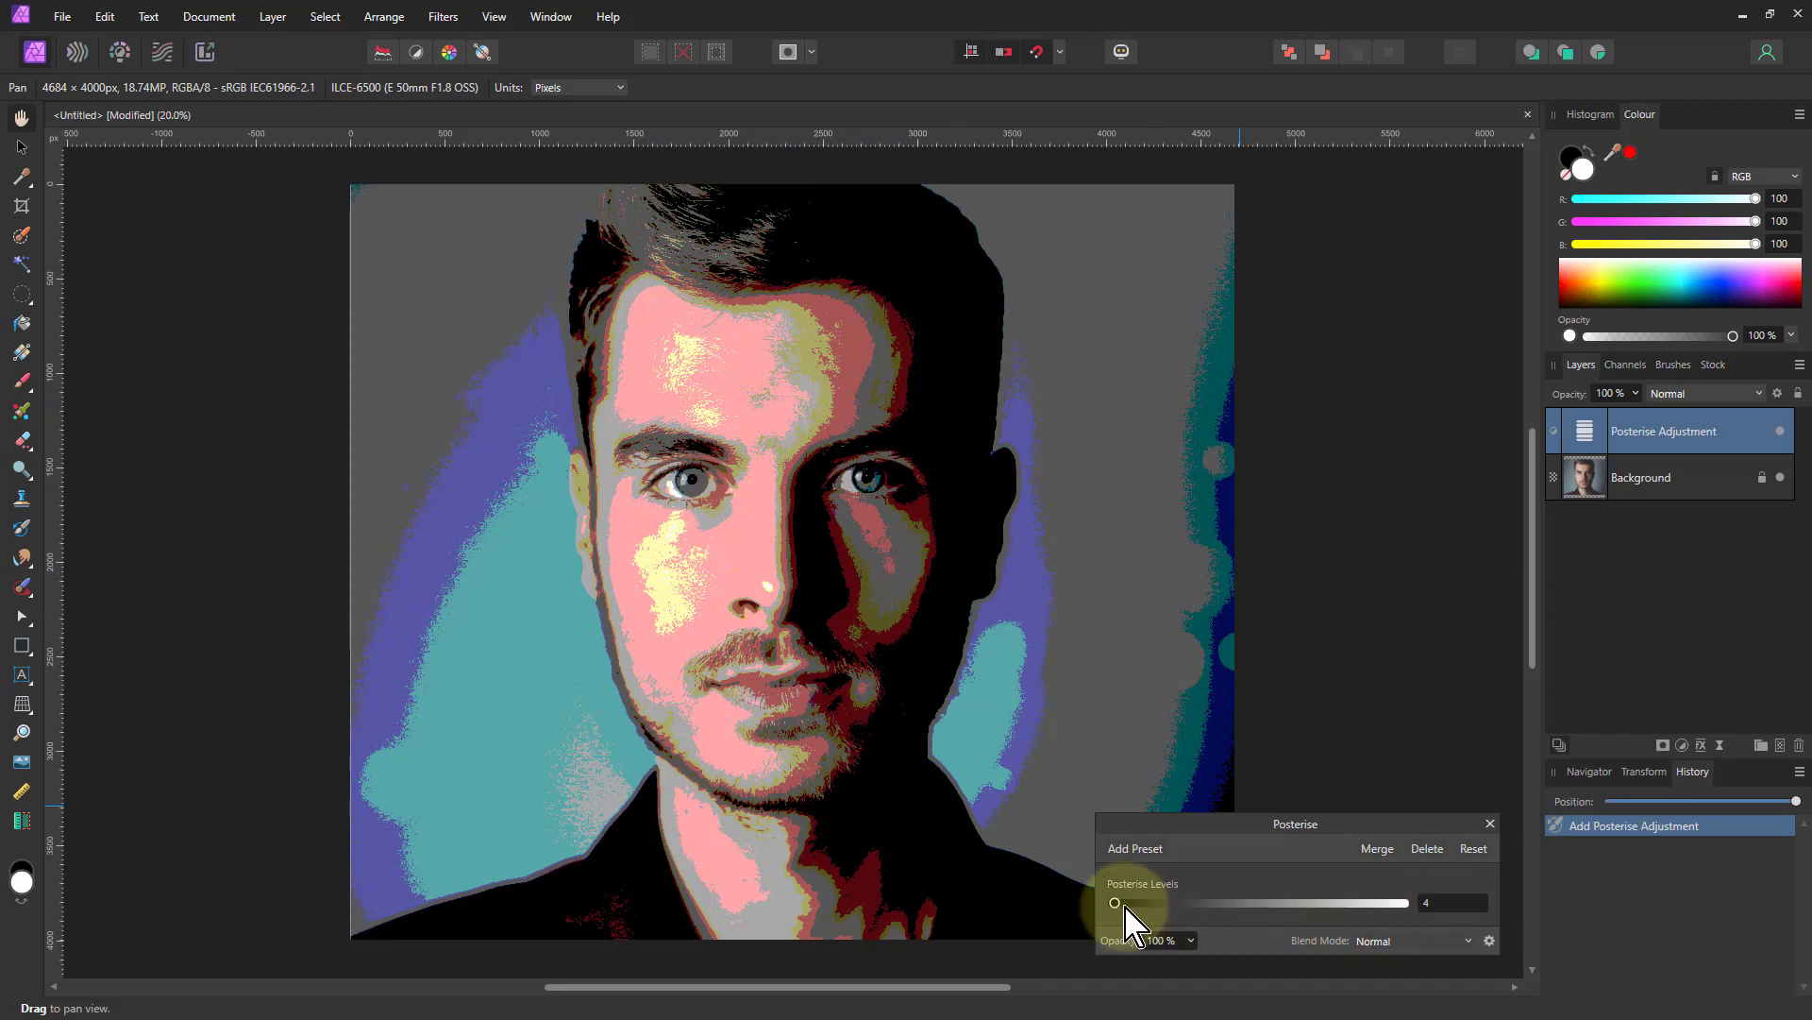
drag(1117, 905, 1153, 904)
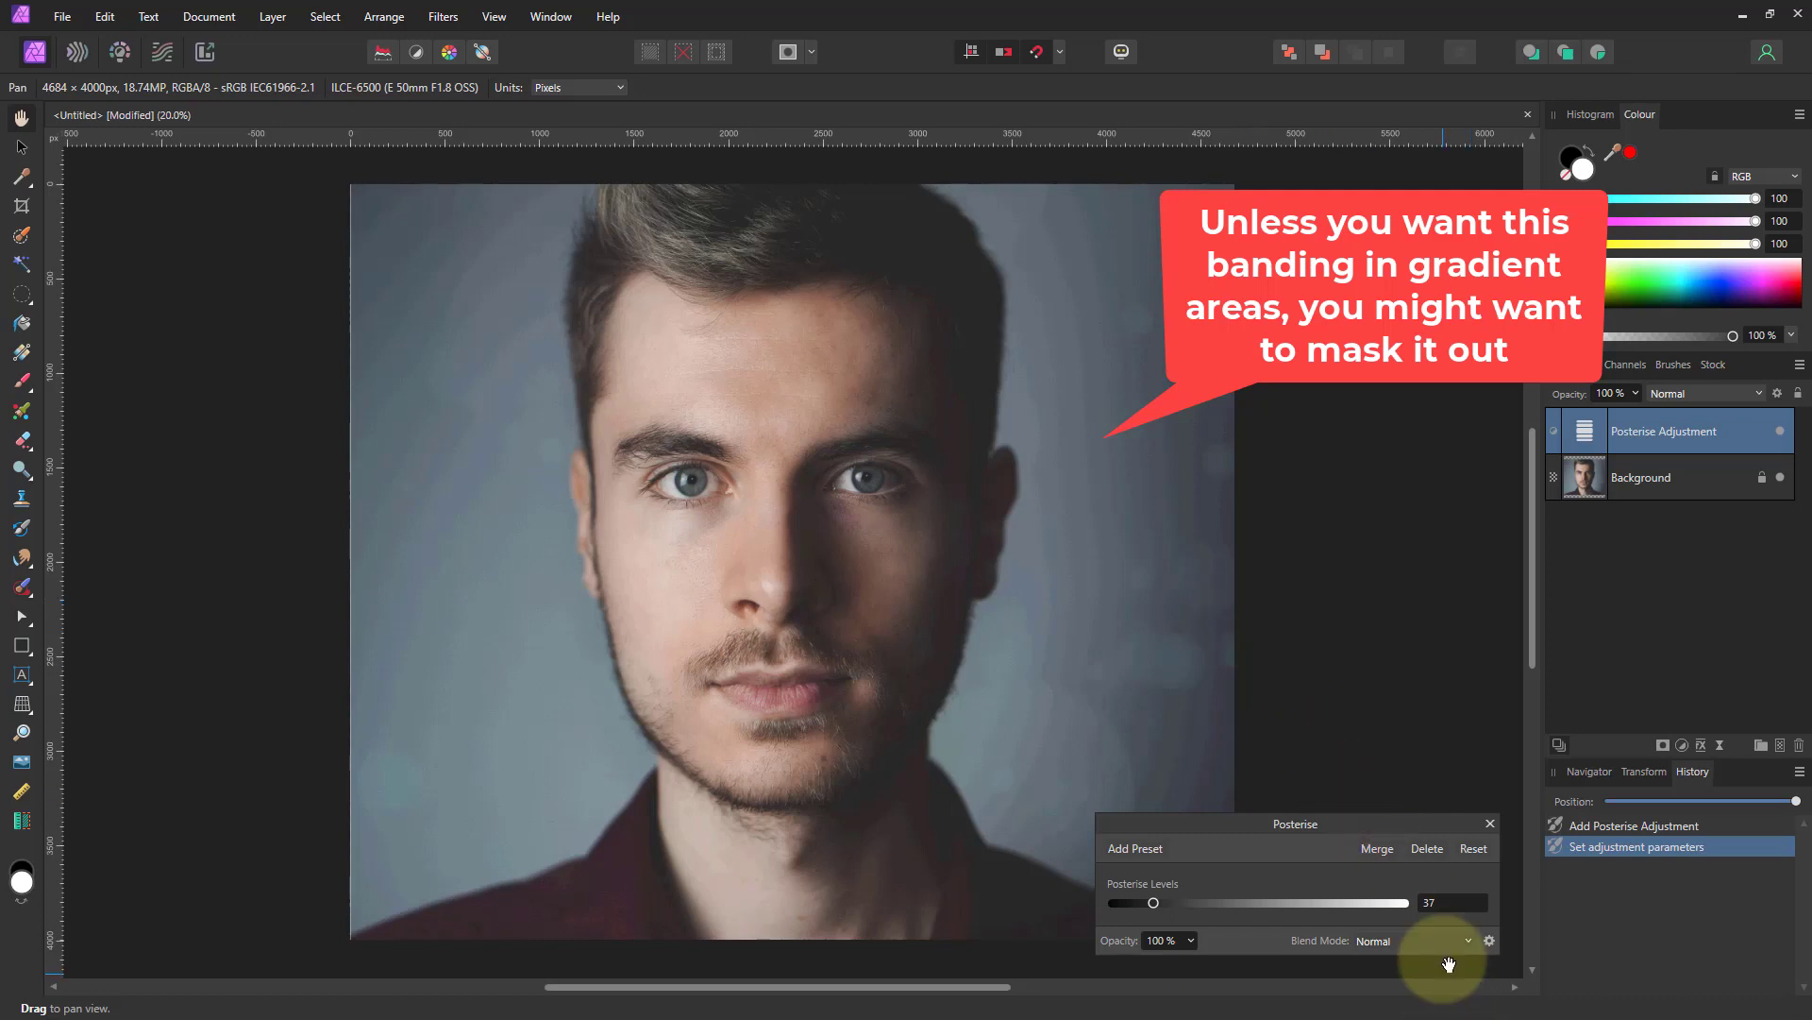
click(1468, 904)
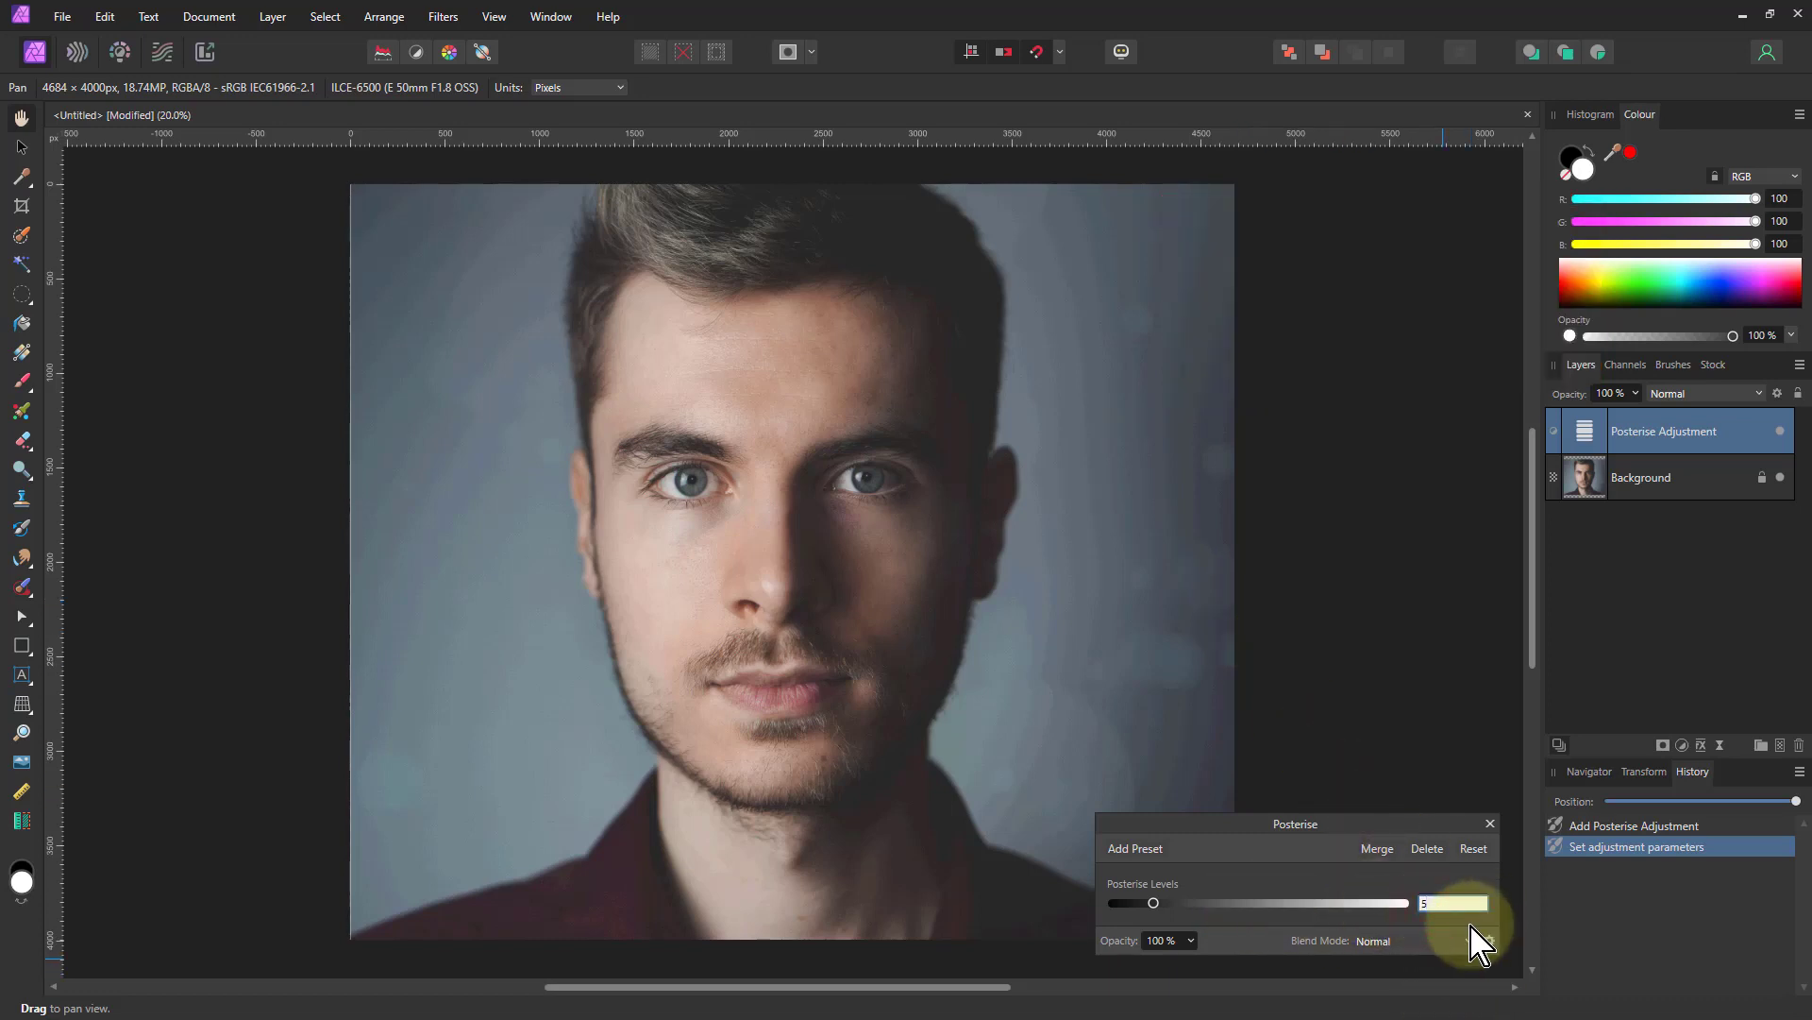
text(5)
key(Return)
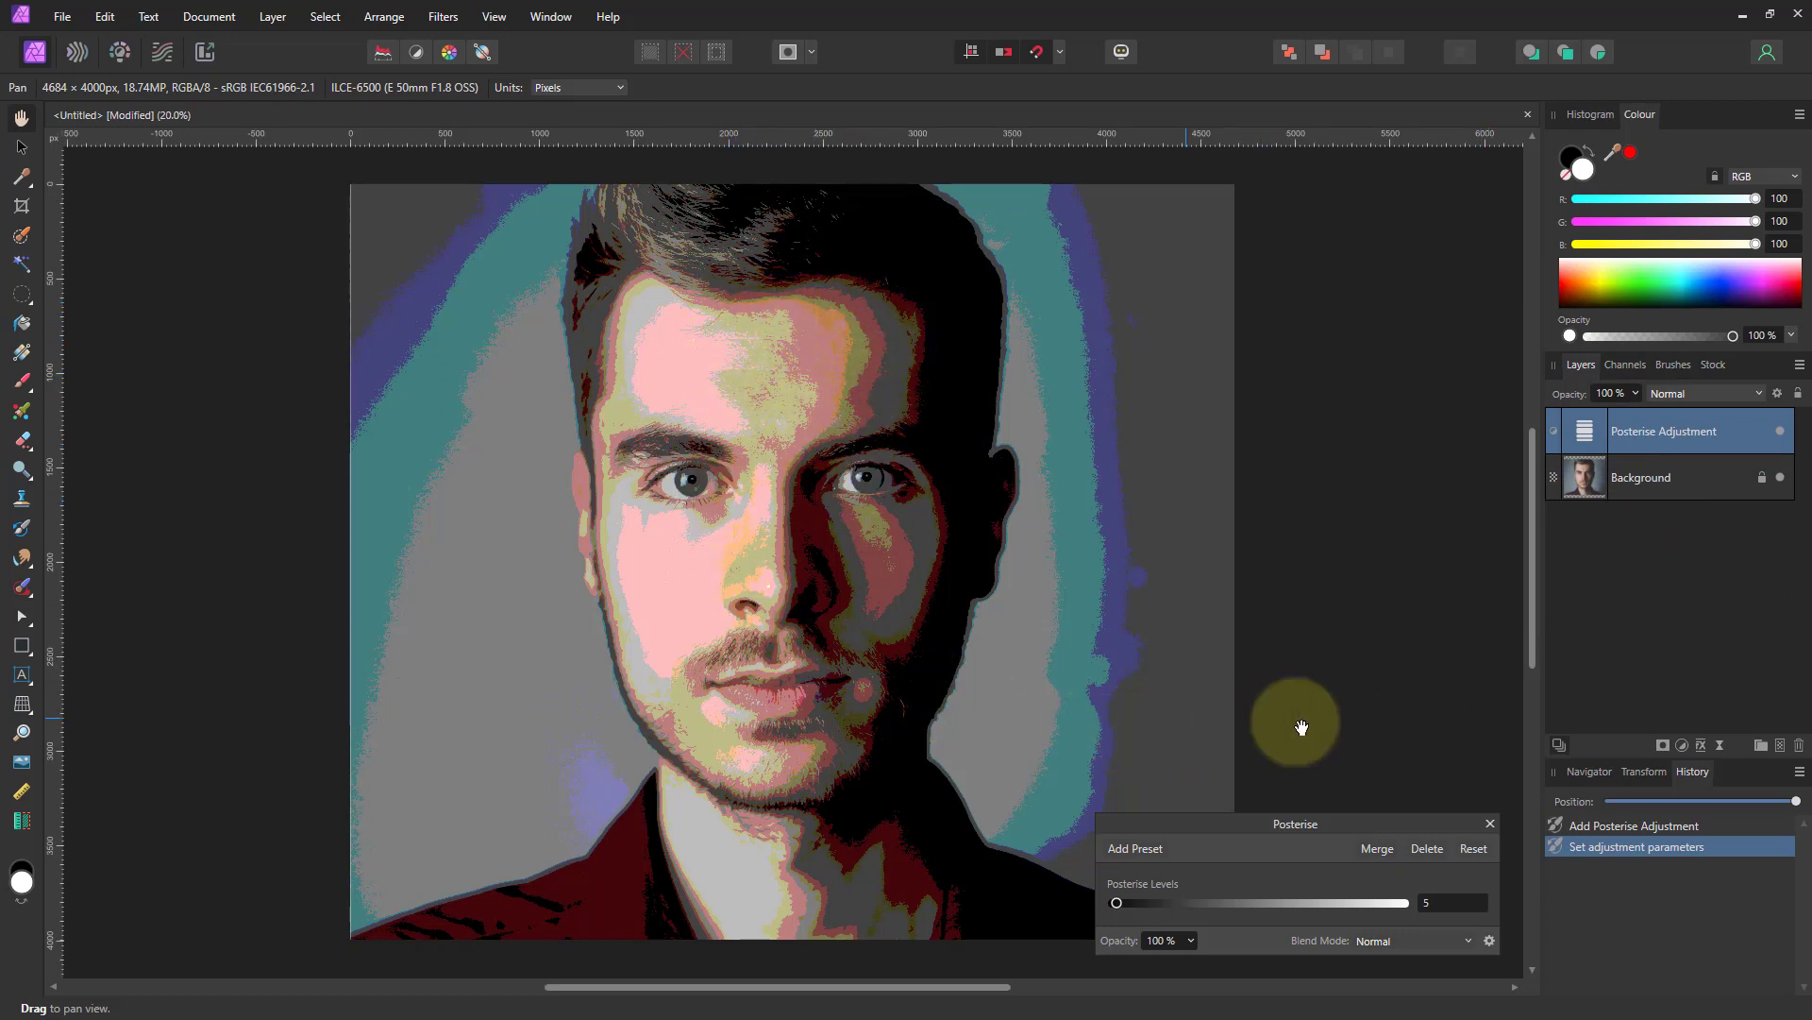
Add a live Gaussian Blur between the Background and Posterise layers, with Preserve Alpha on and a radius of about 19.8 px.
click(1582, 480)
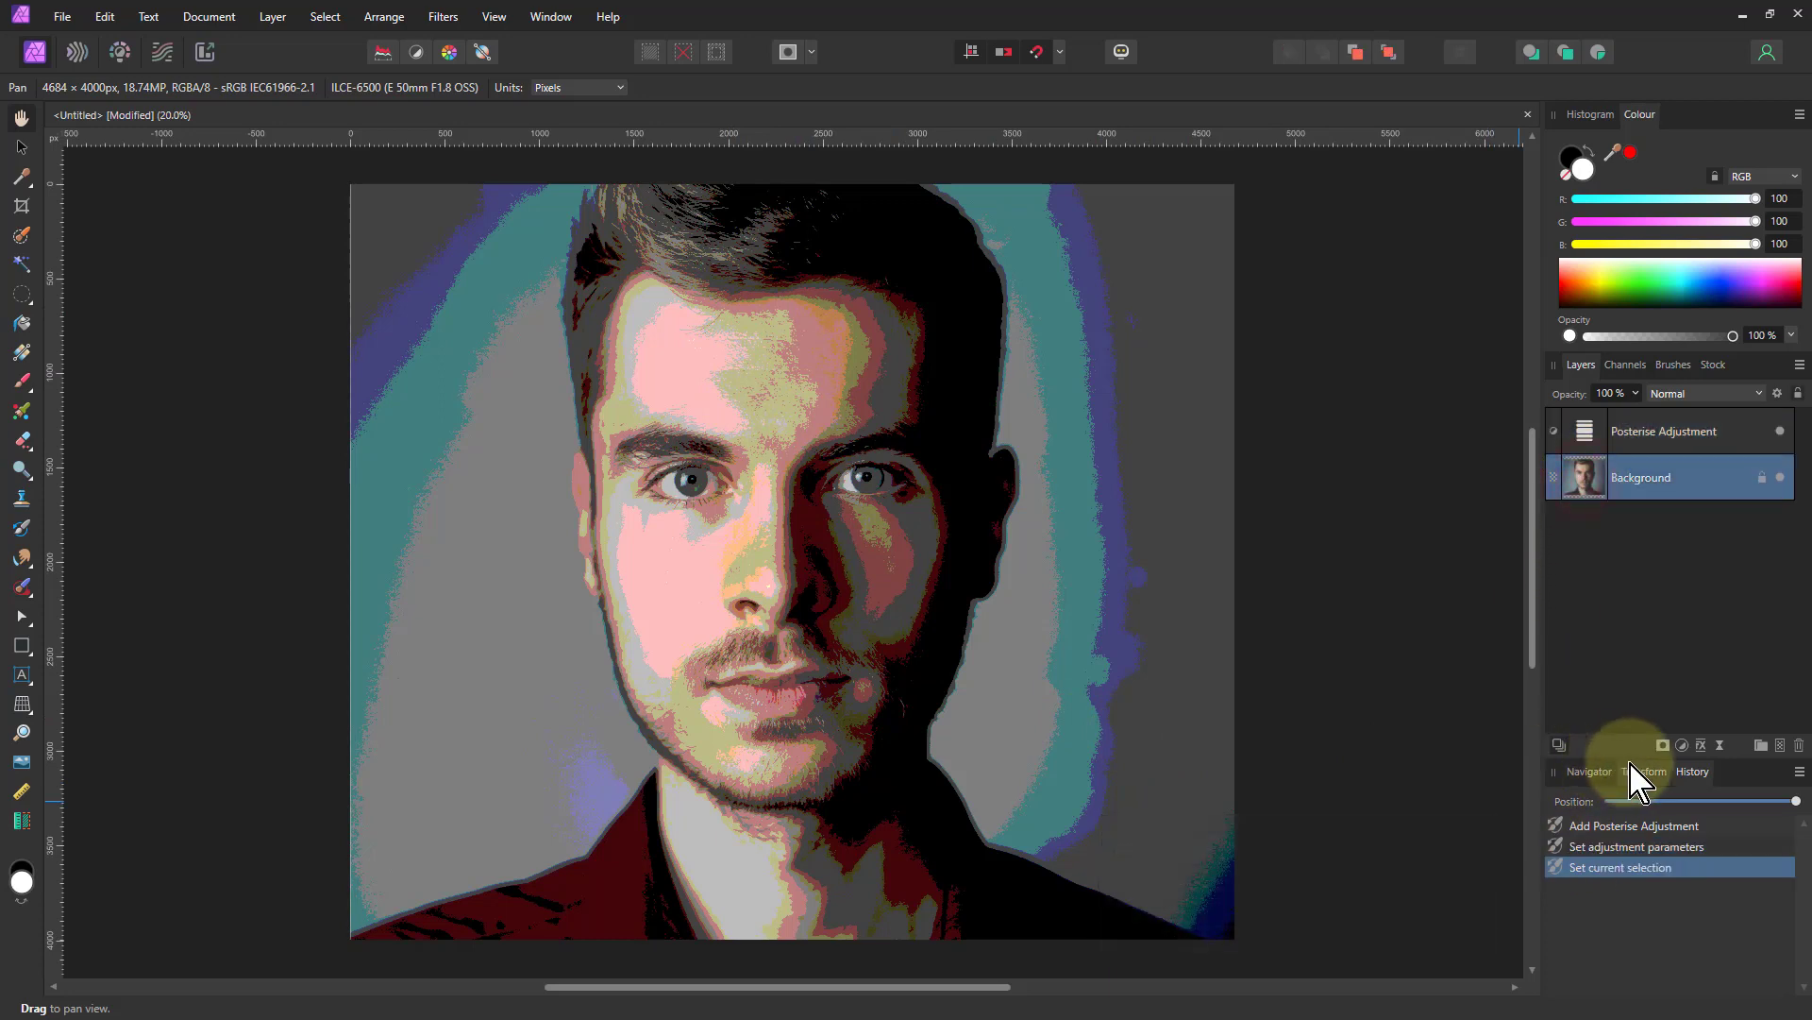
click(1720, 746)
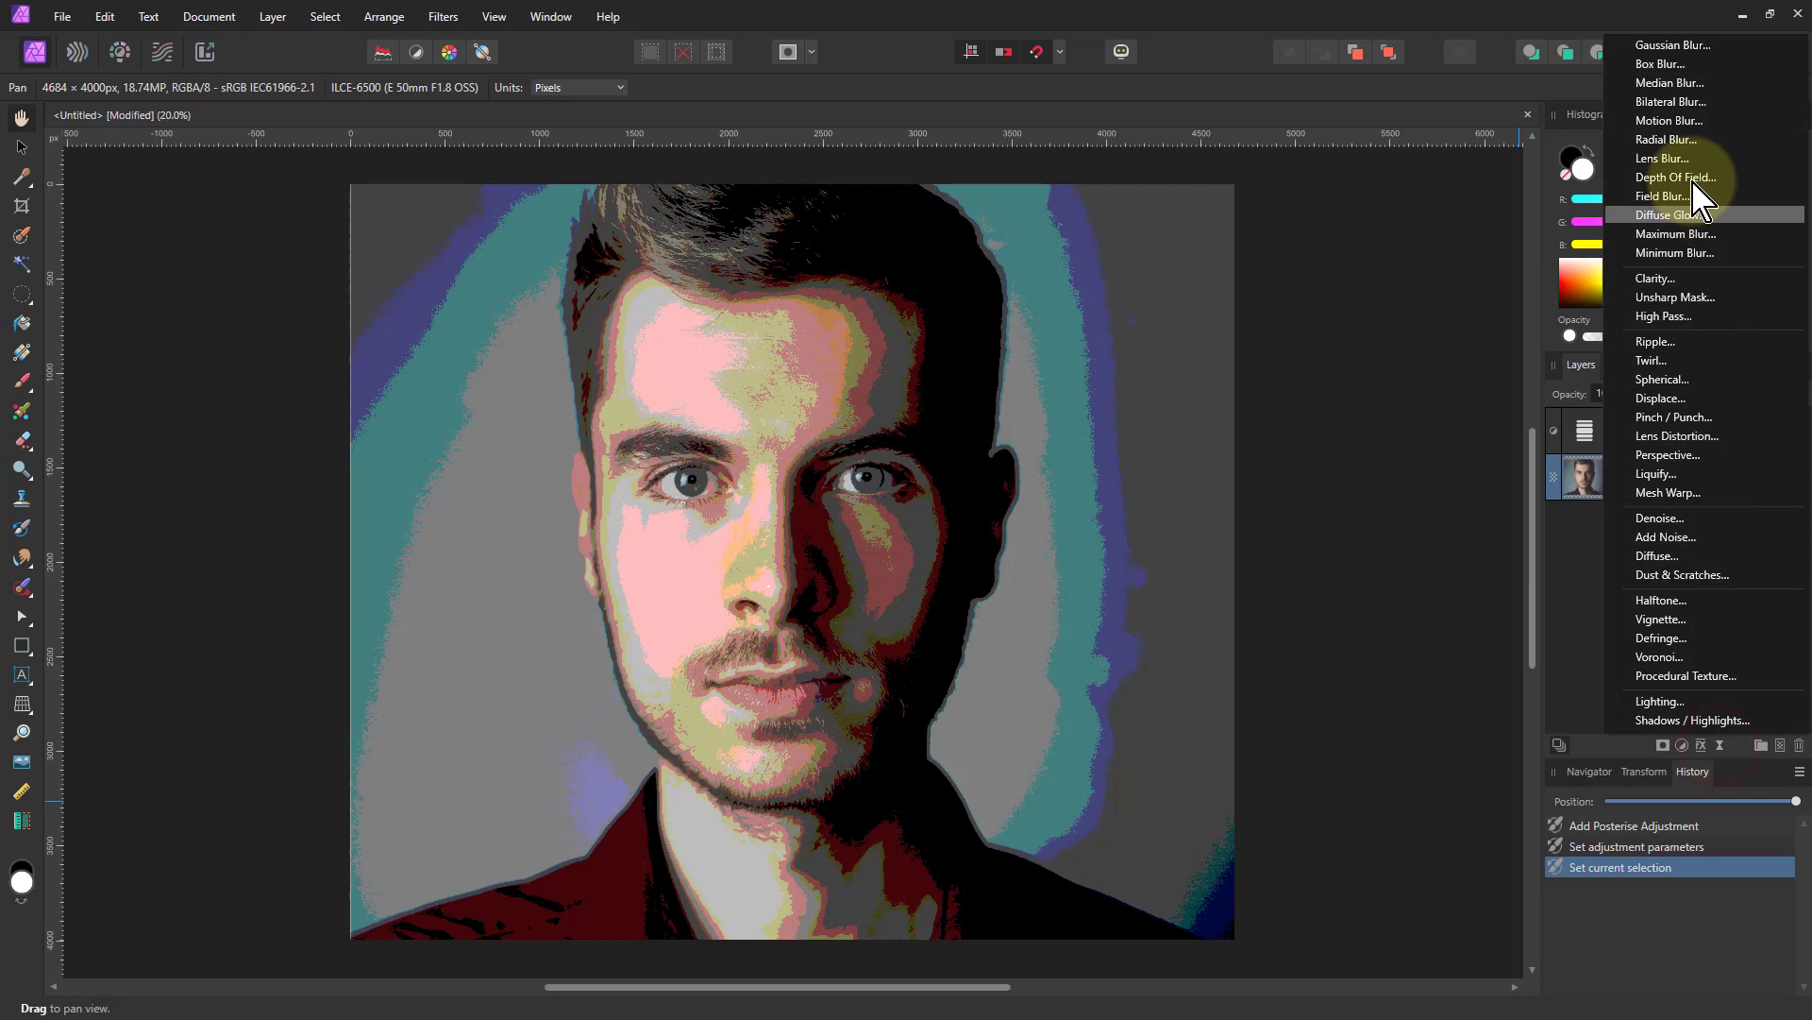
click(1694, 45)
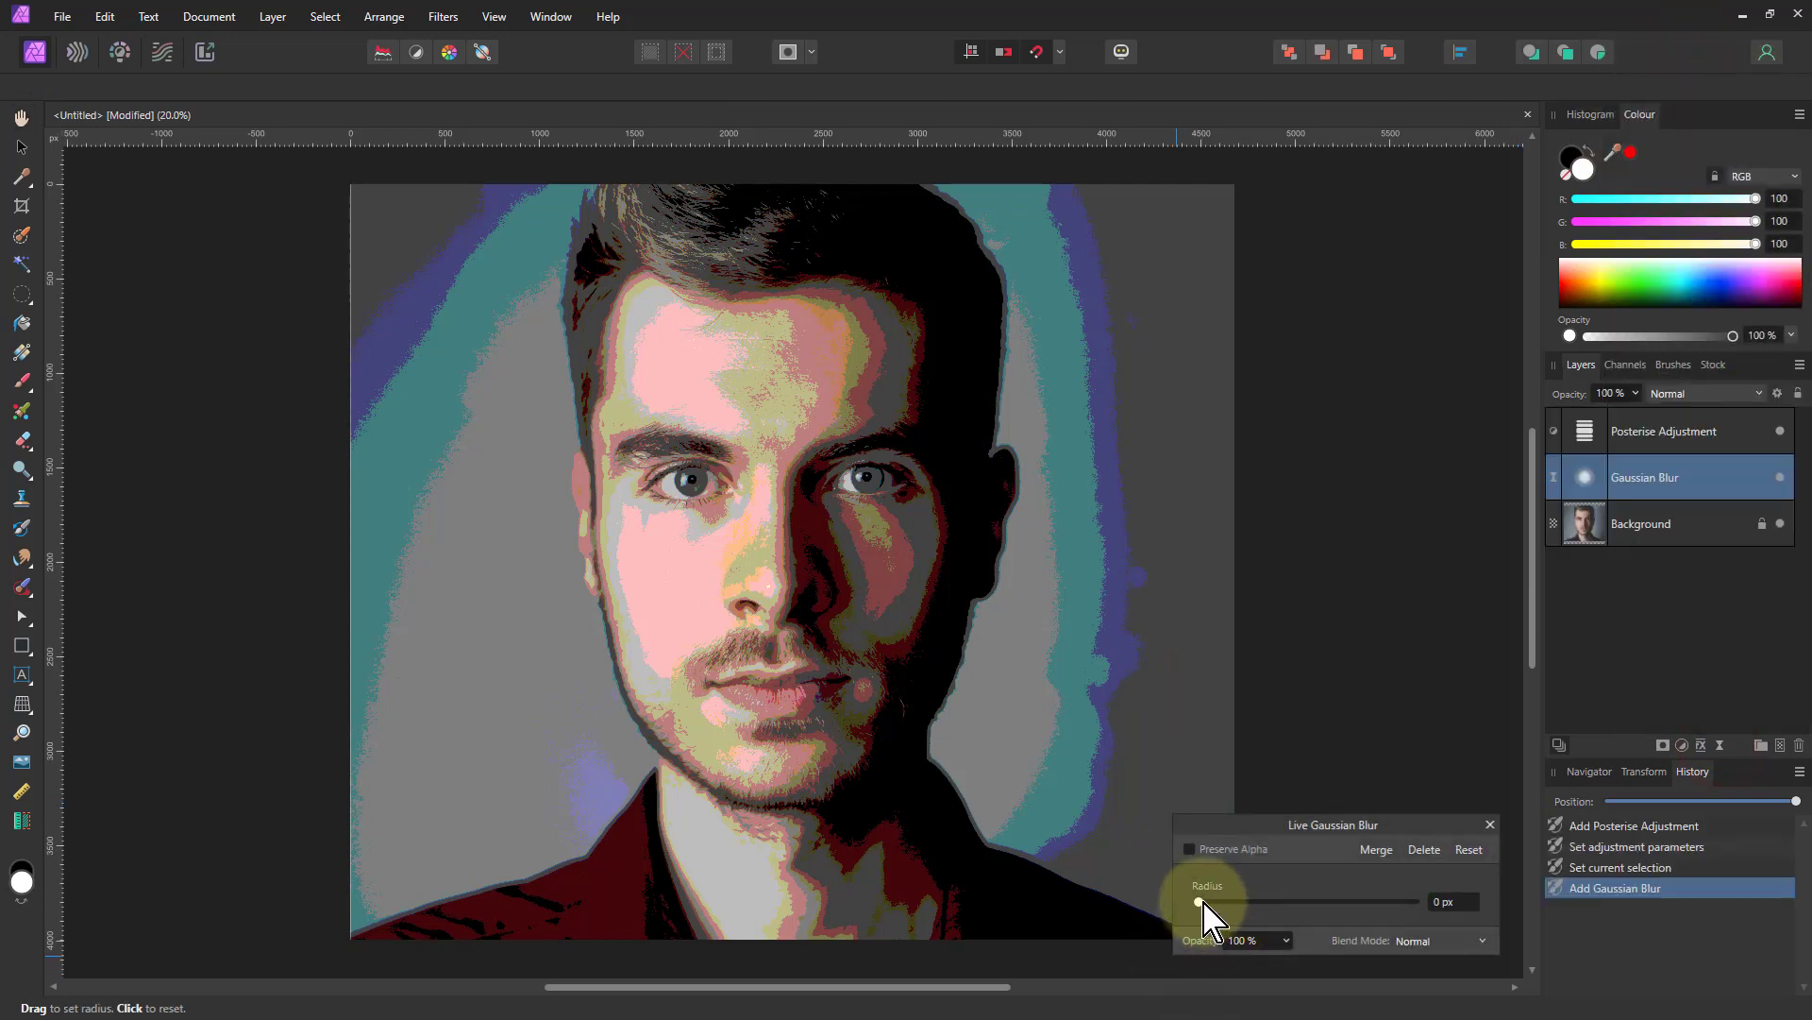
drag(1205, 903, 1315, 904)
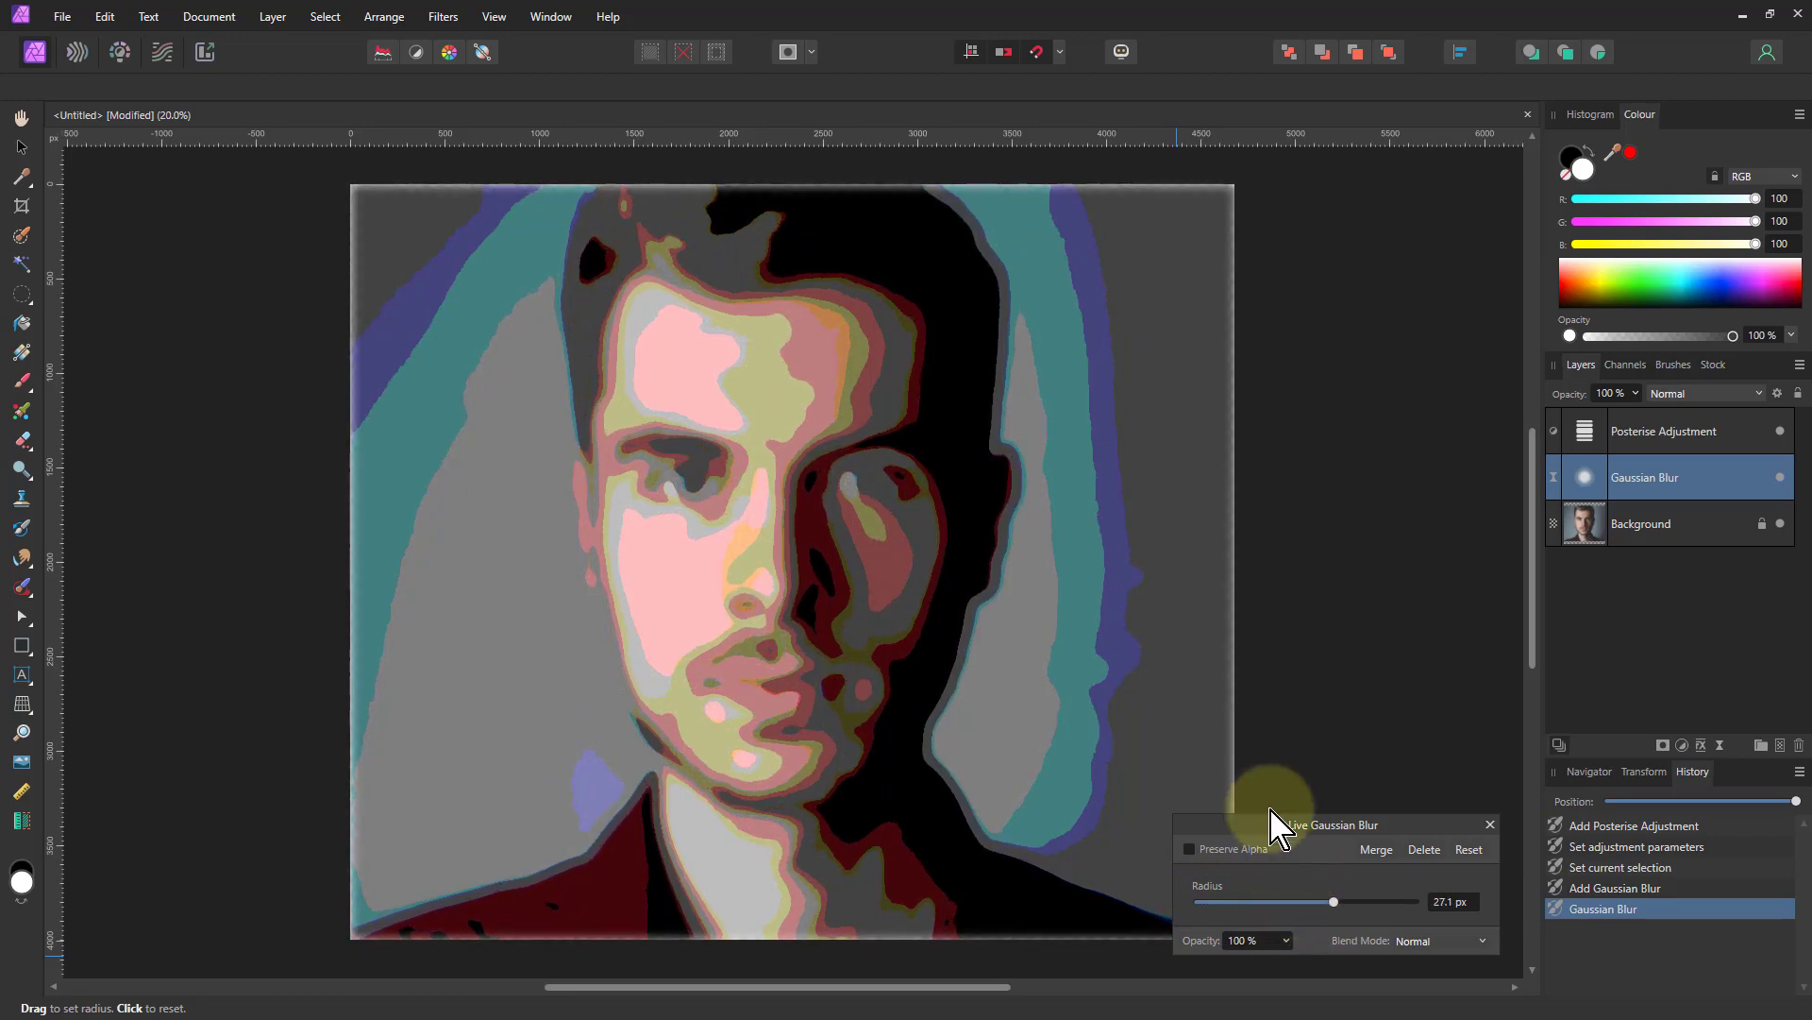
click(1190, 848)
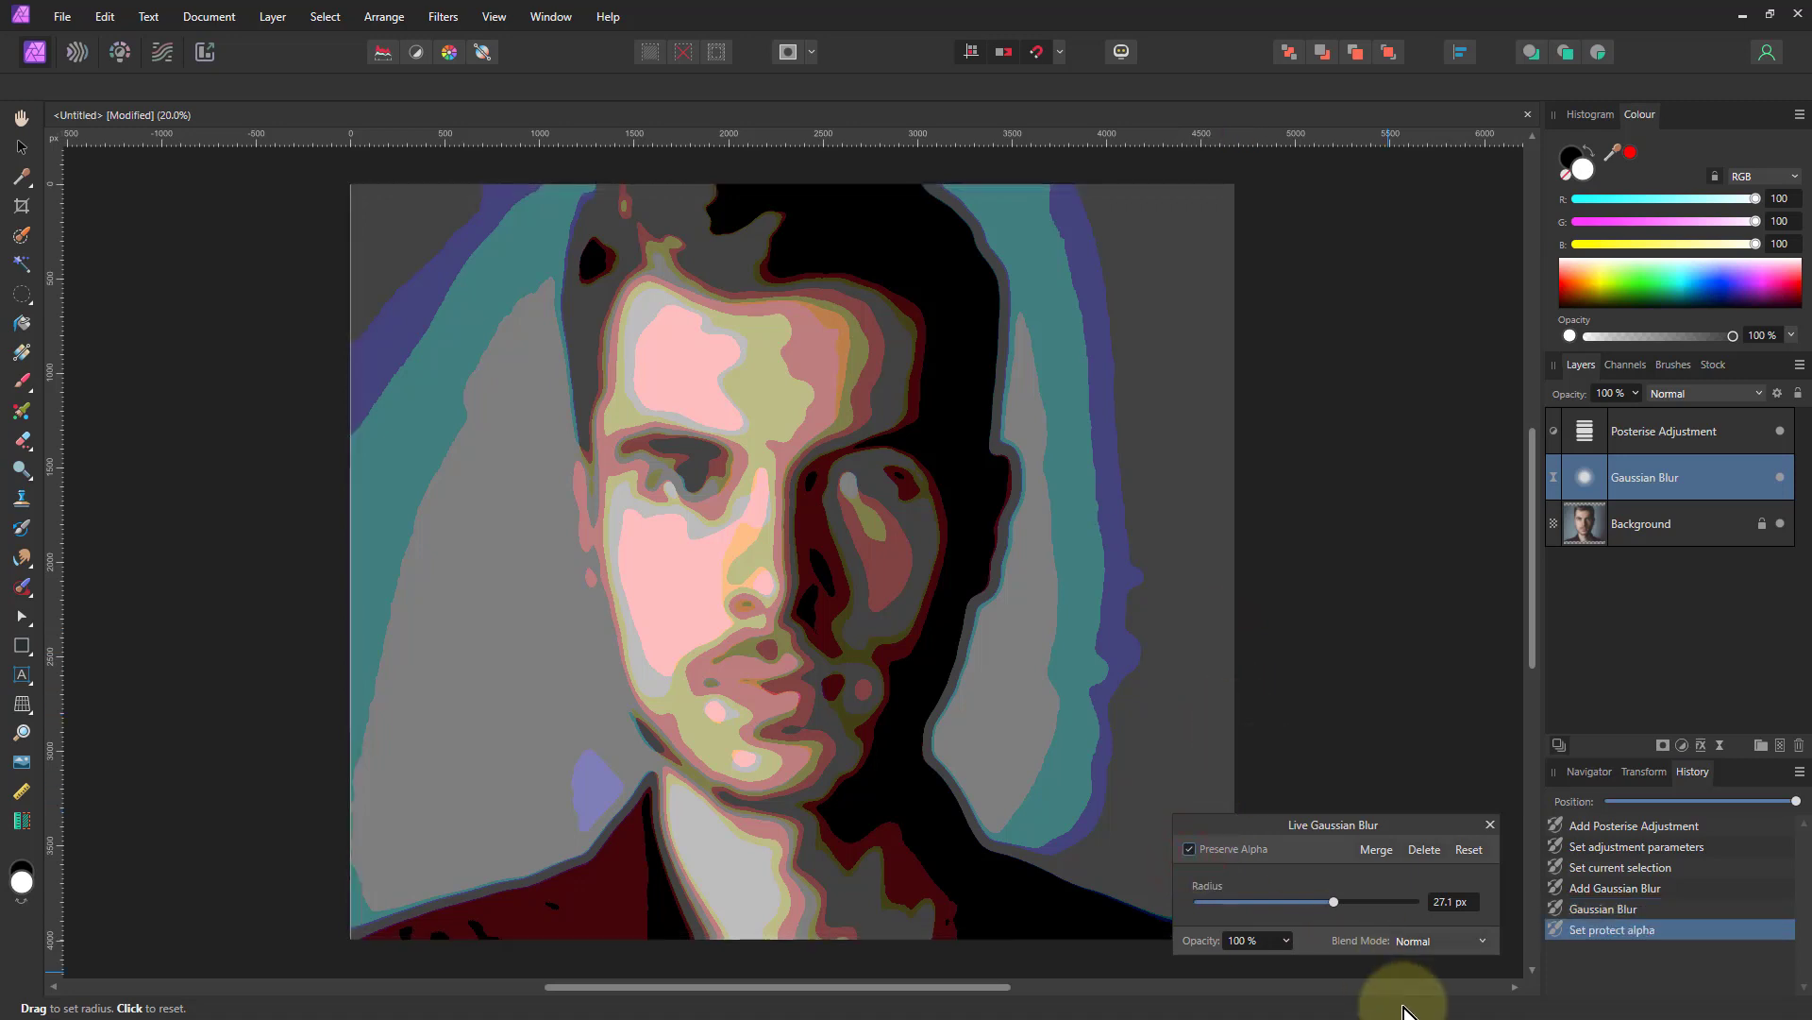
drag(1332, 903, 1380, 1015)
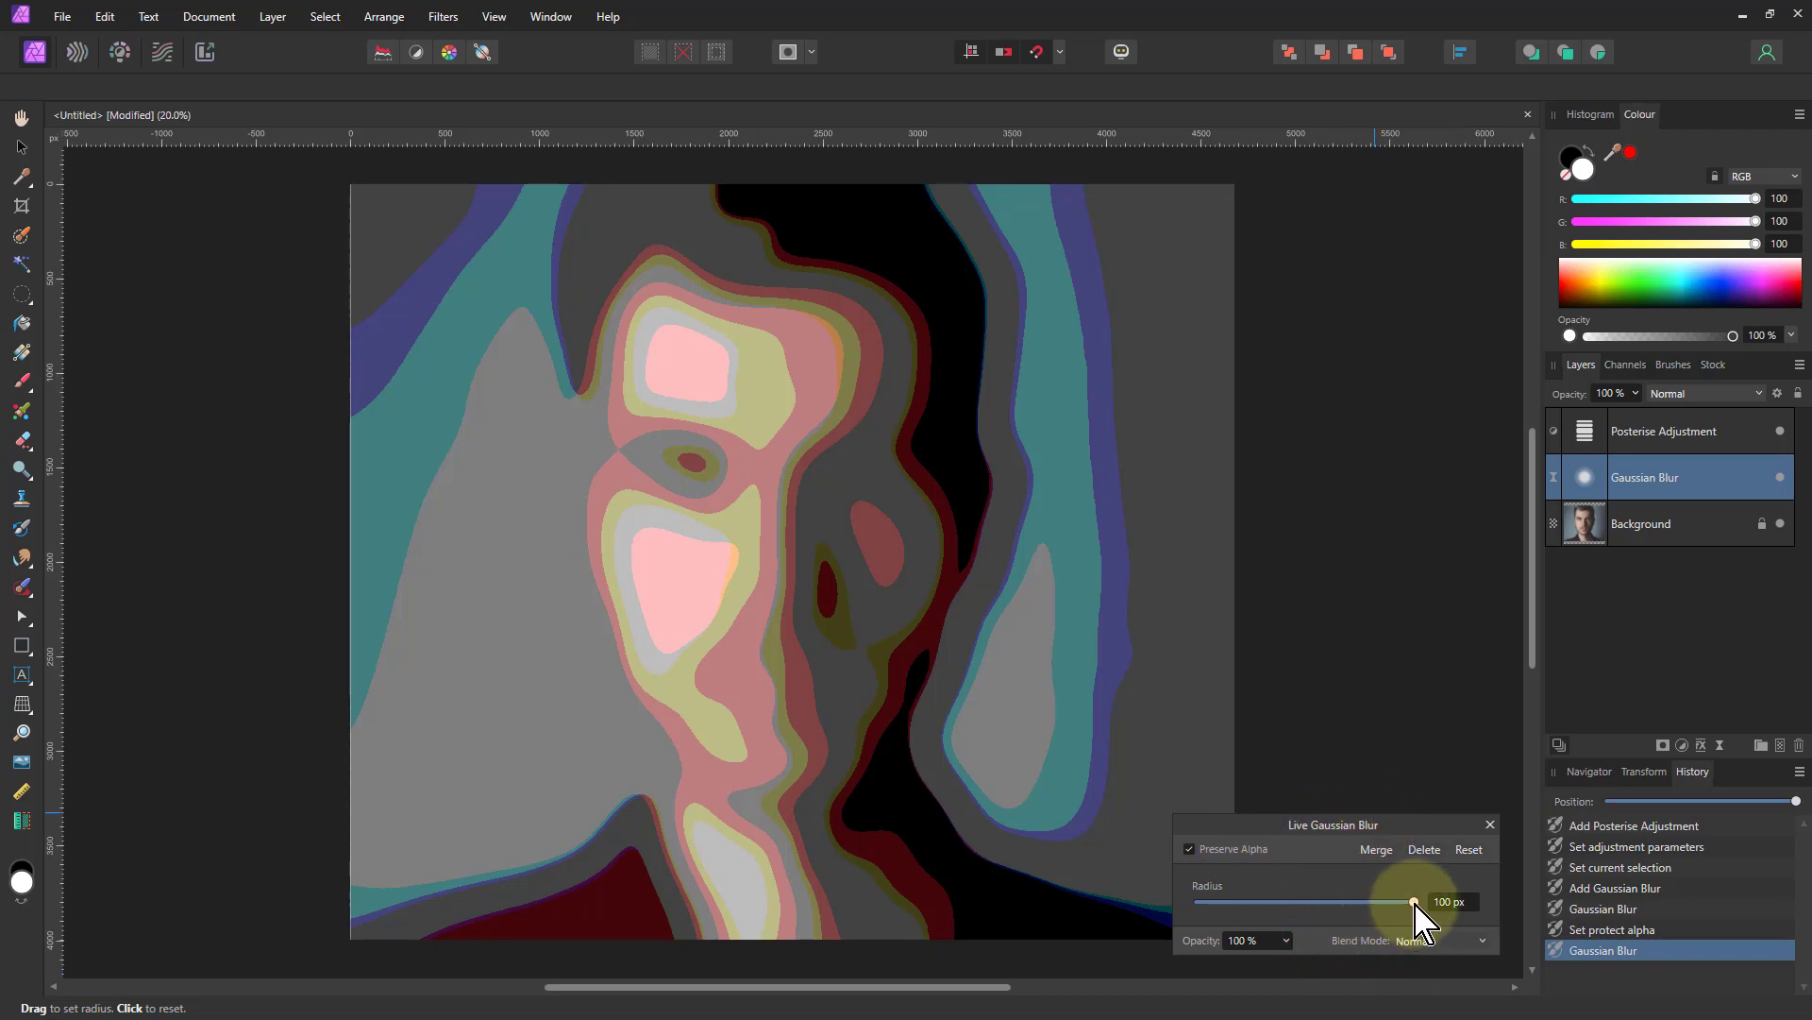
drag(1414, 903, 1310, 904)
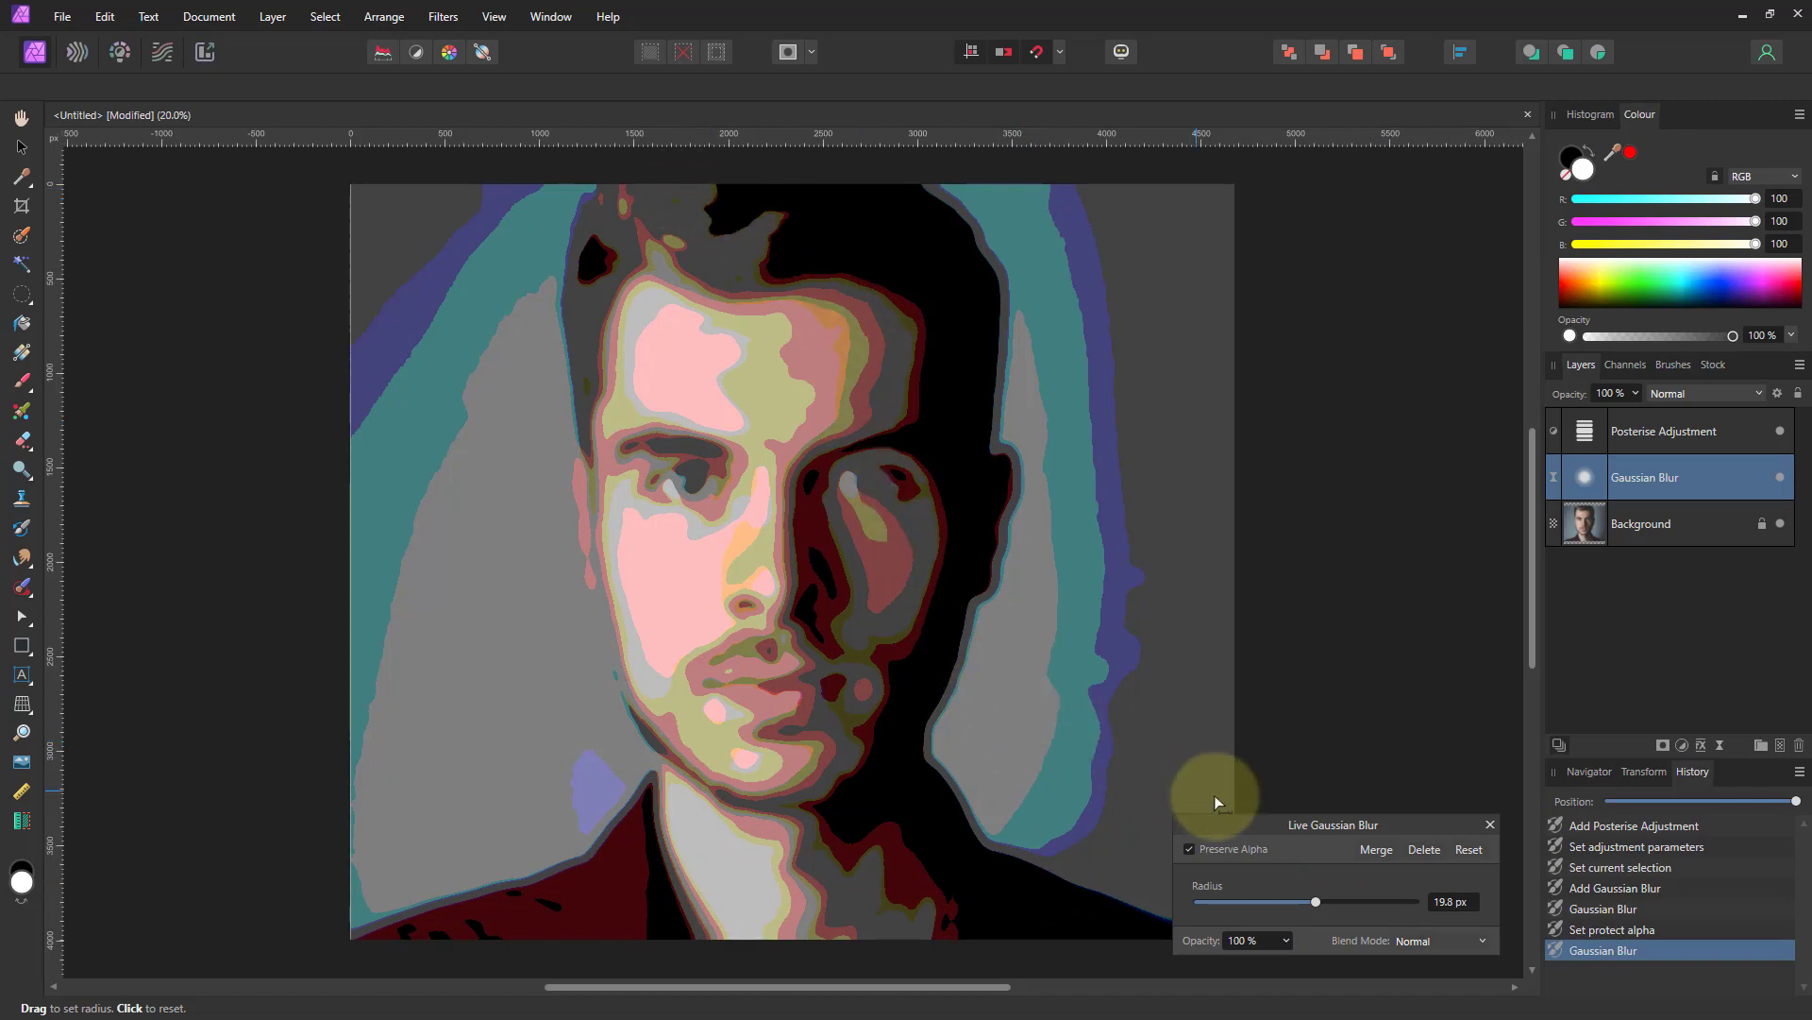
click(1489, 824)
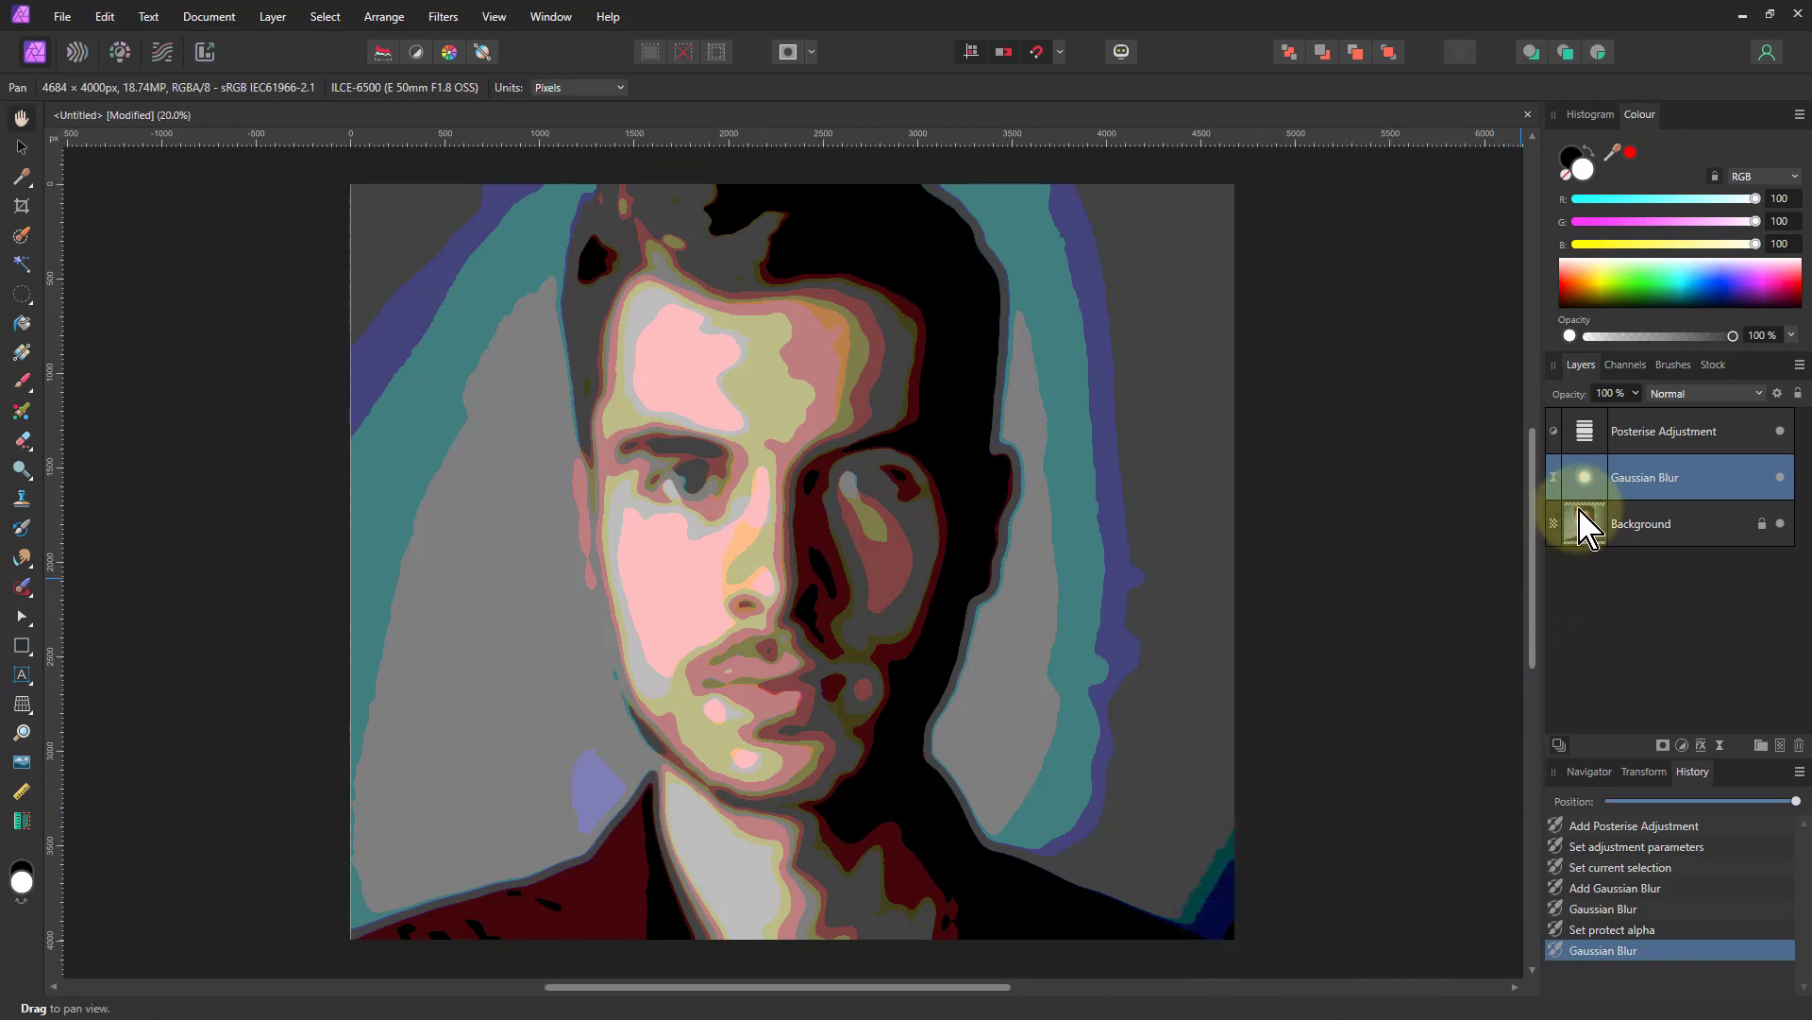
Add a Black & White adjustment above the Posterise layer, try a stronger red level, and reset red to 100%.
double_click(1599, 429)
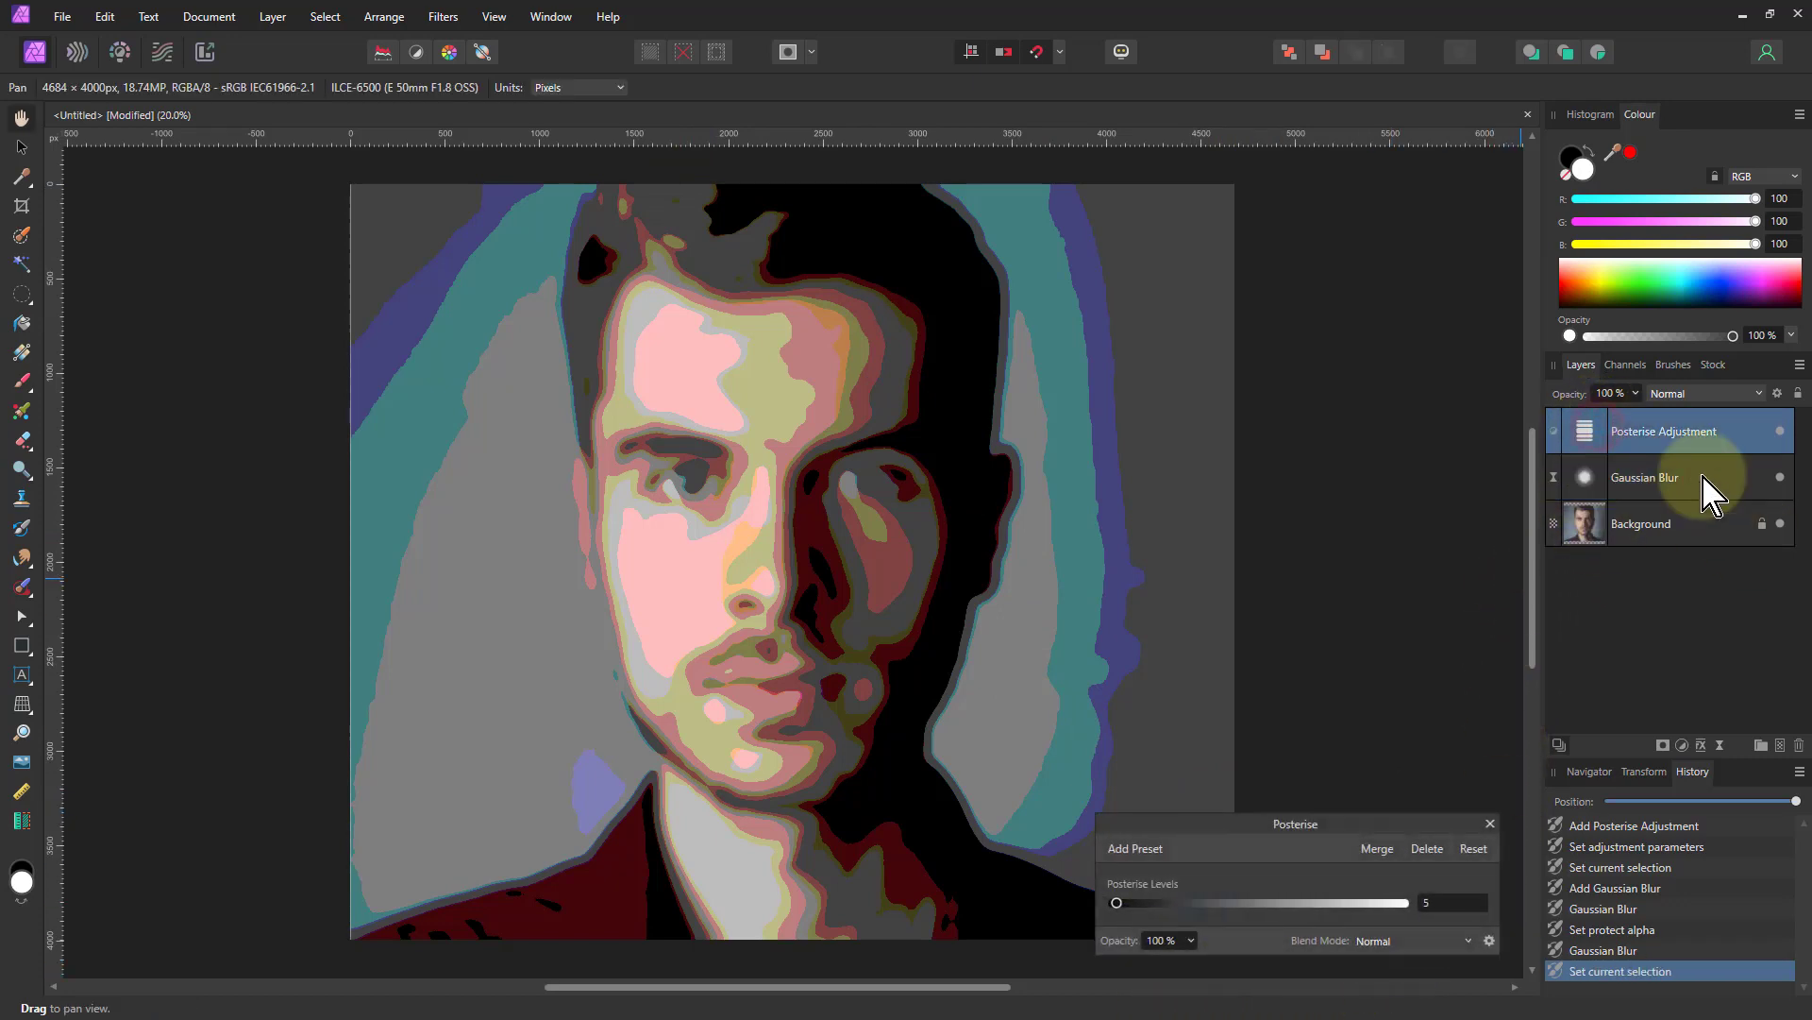
click(1490, 824)
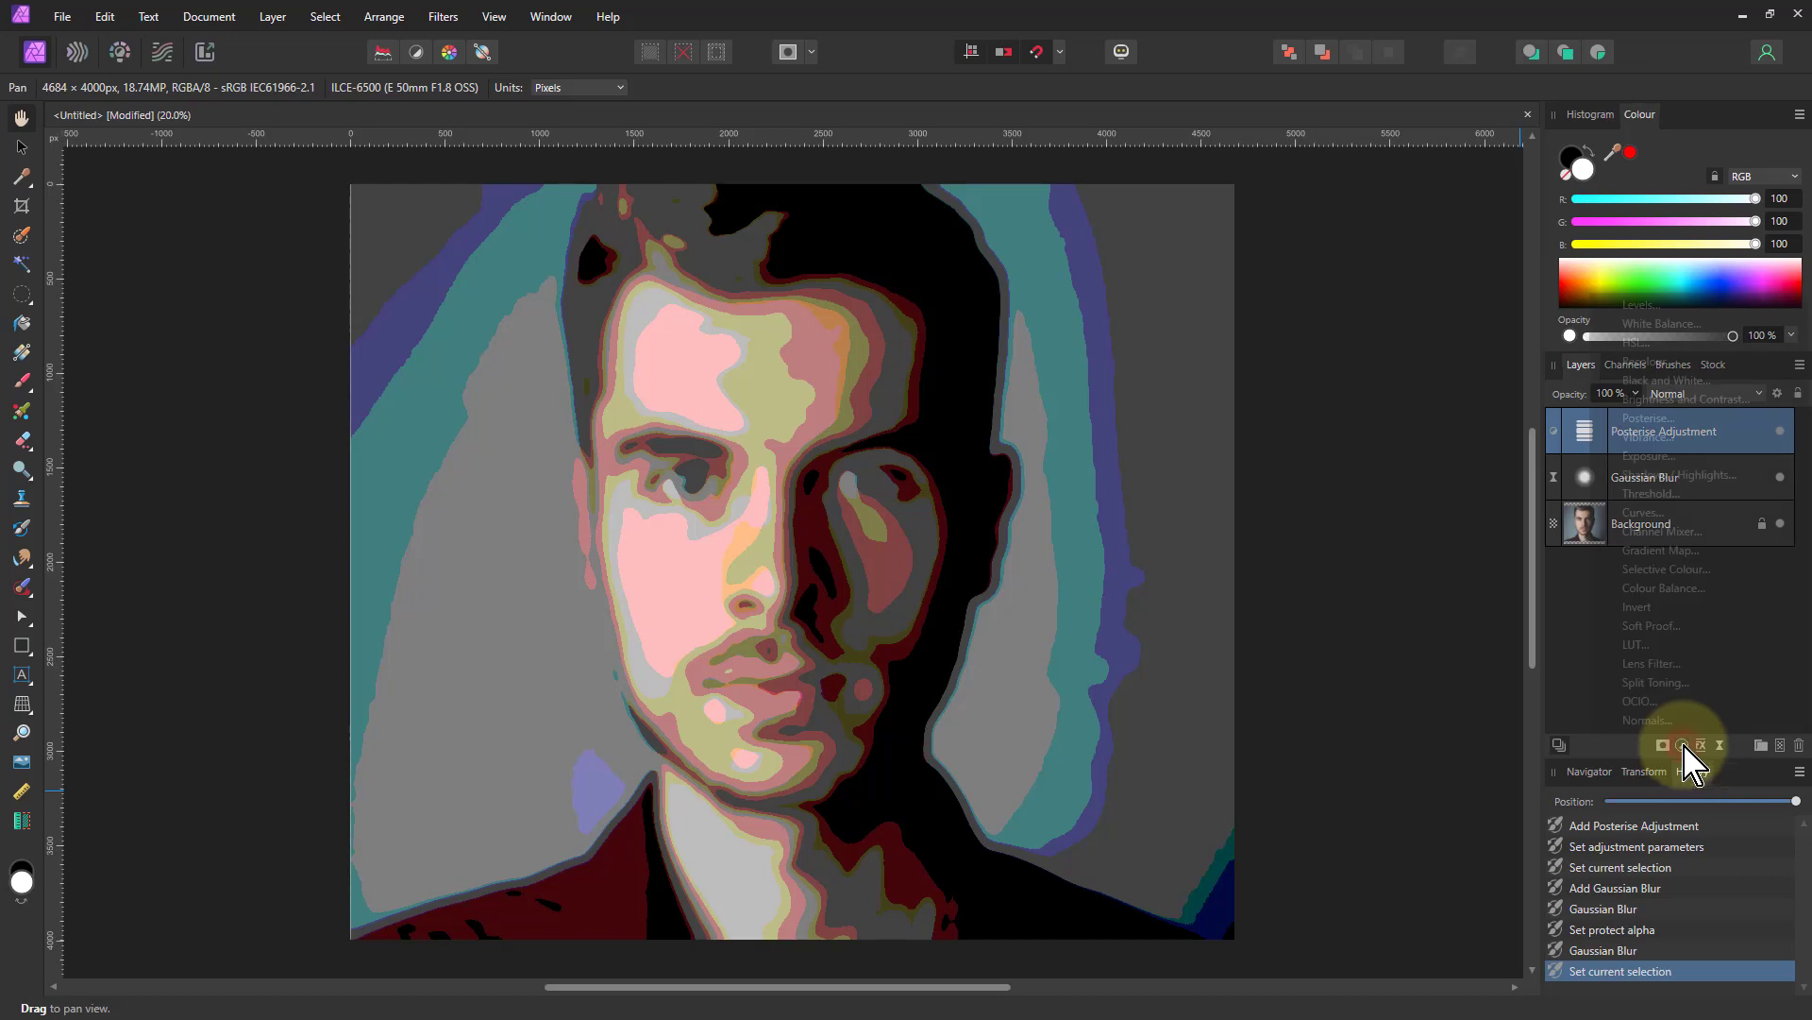
click(1682, 746)
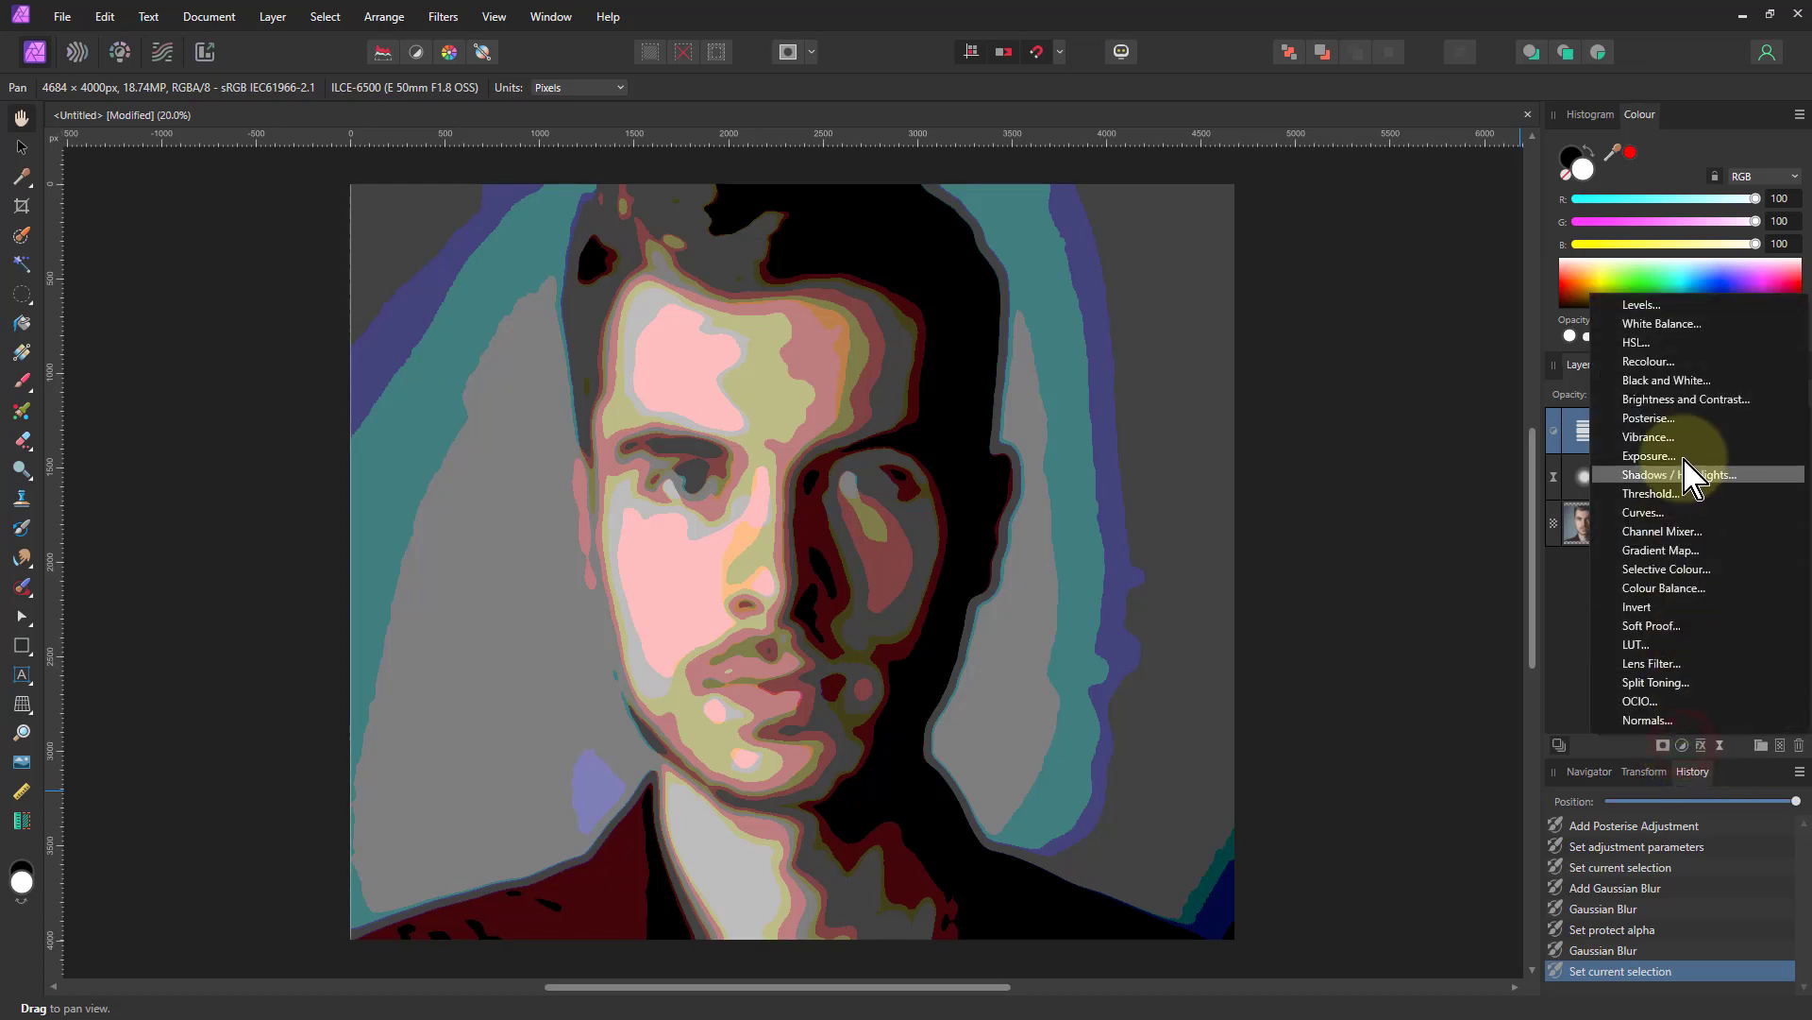
click(1690, 380)
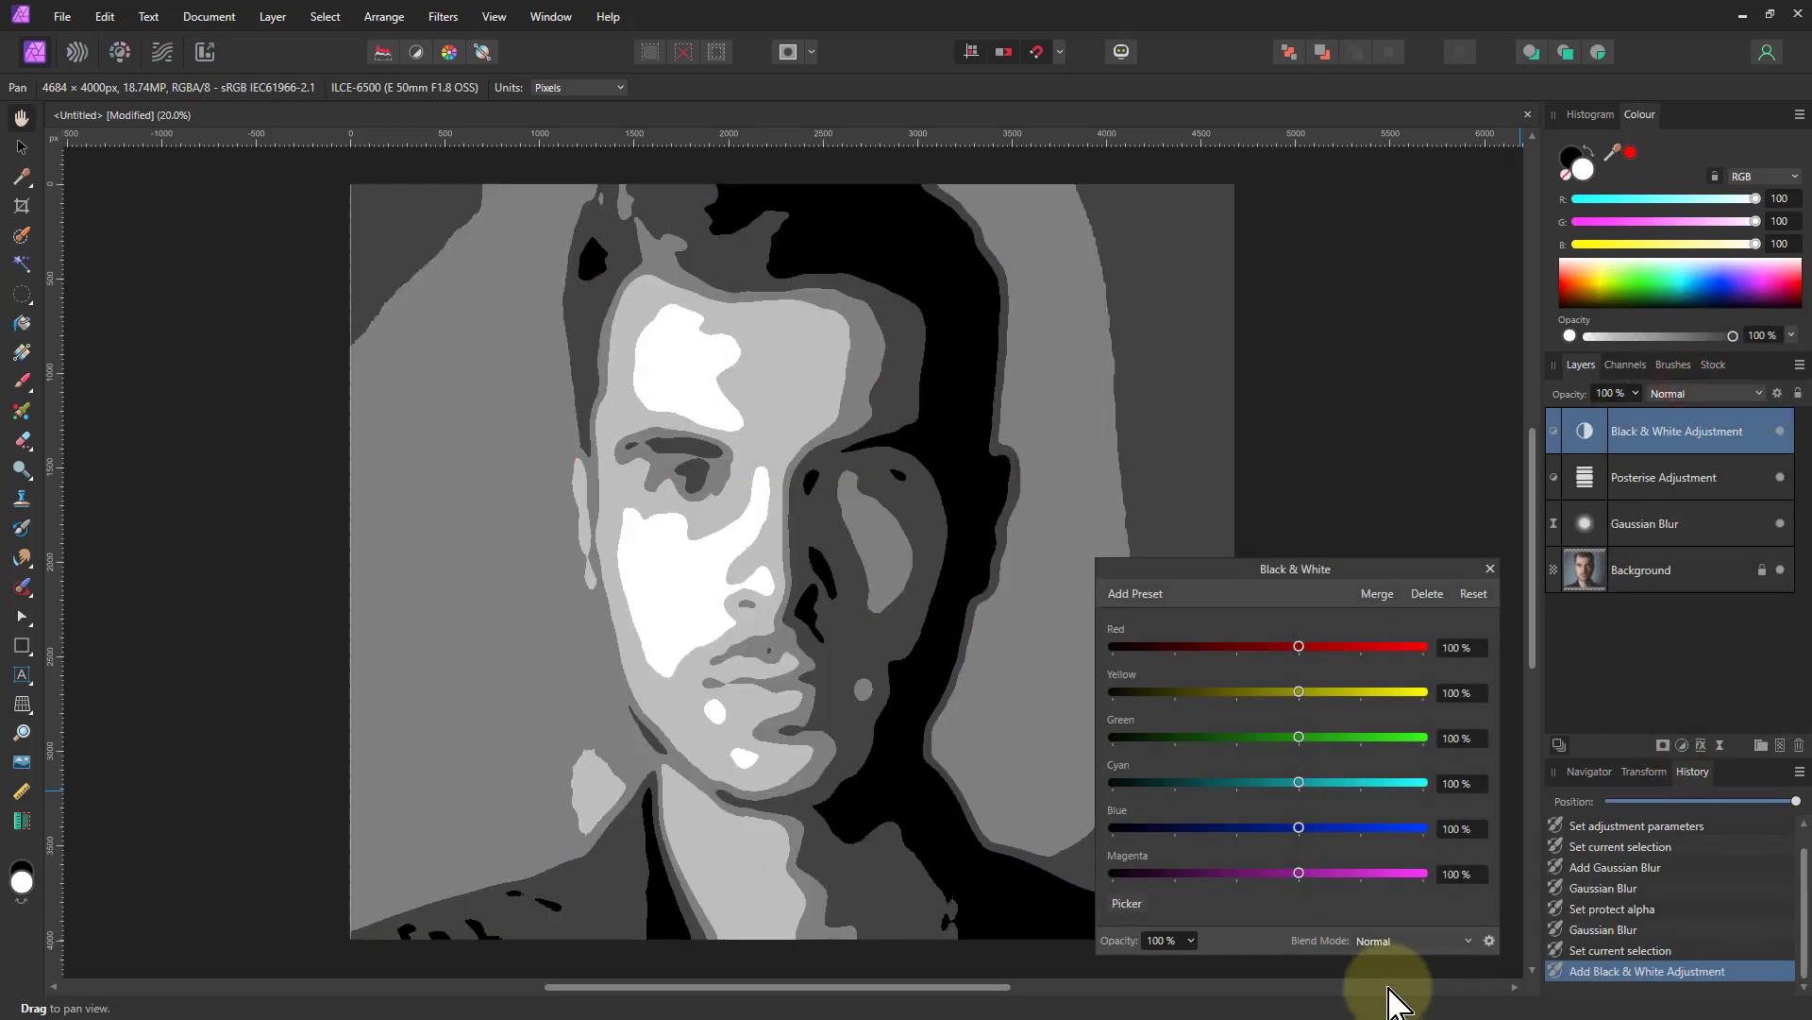
drag(1299, 647, 1400, 648)
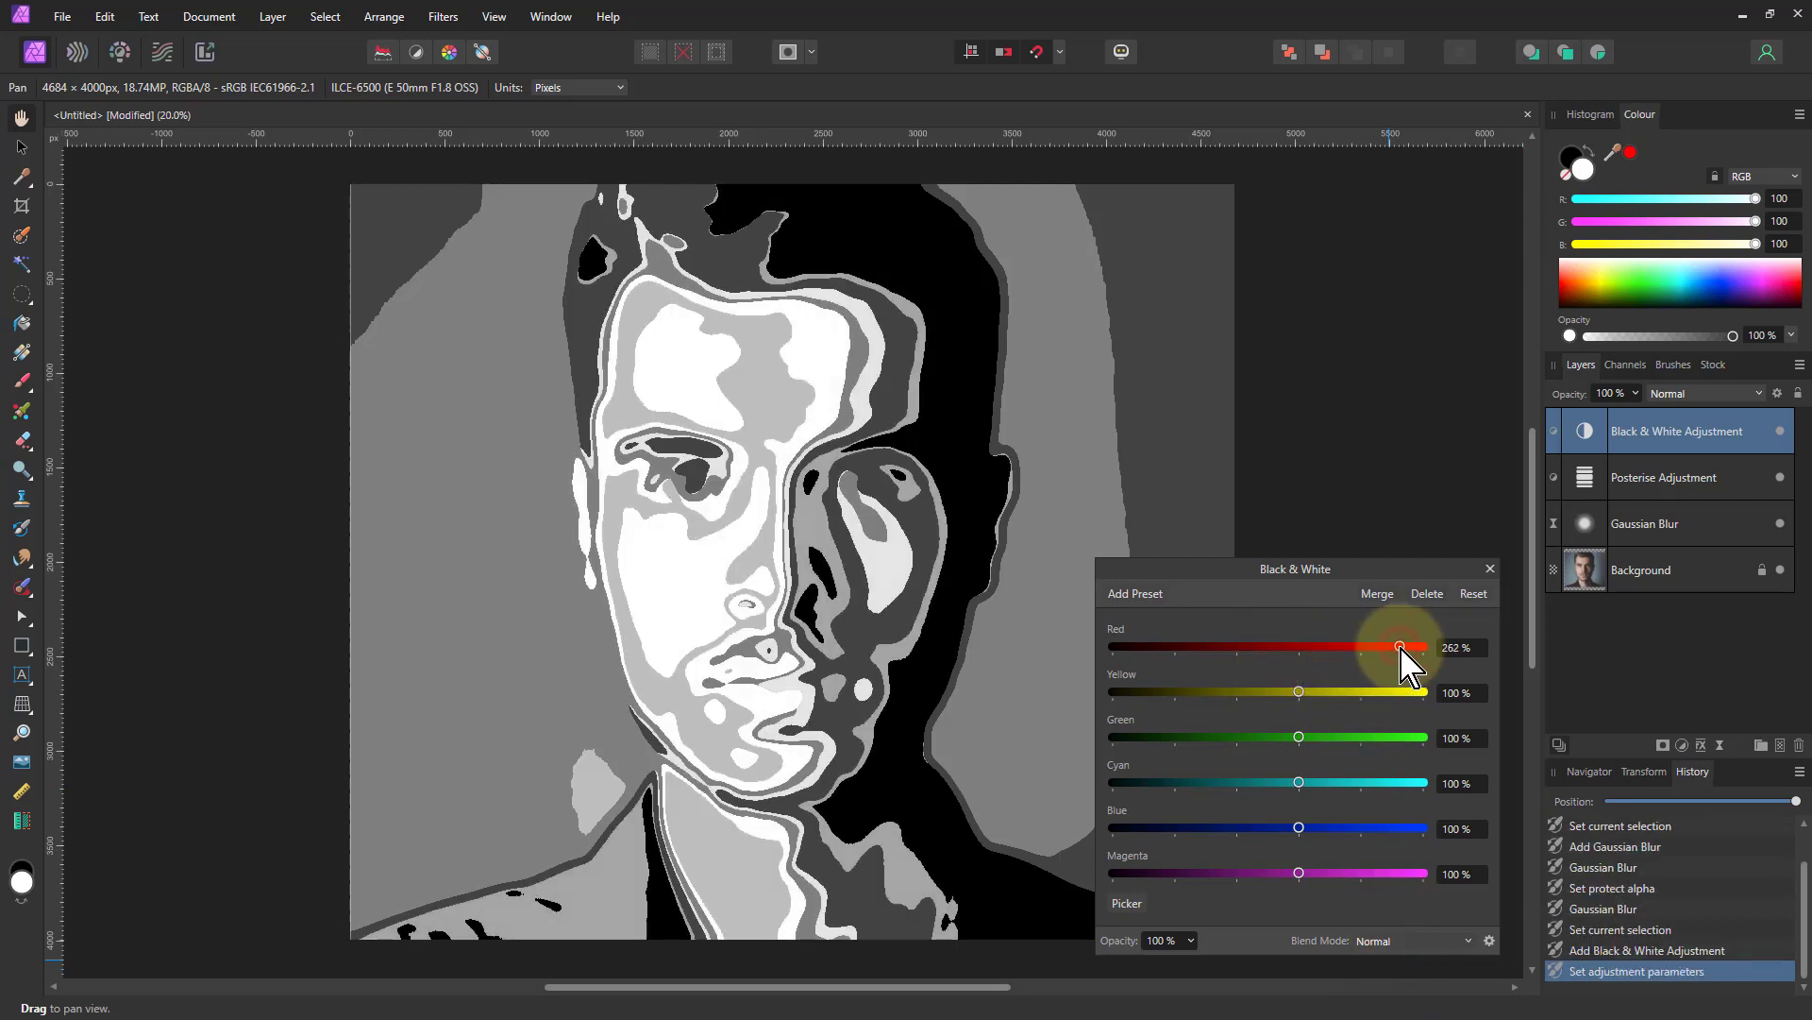
double_click(1400, 647)
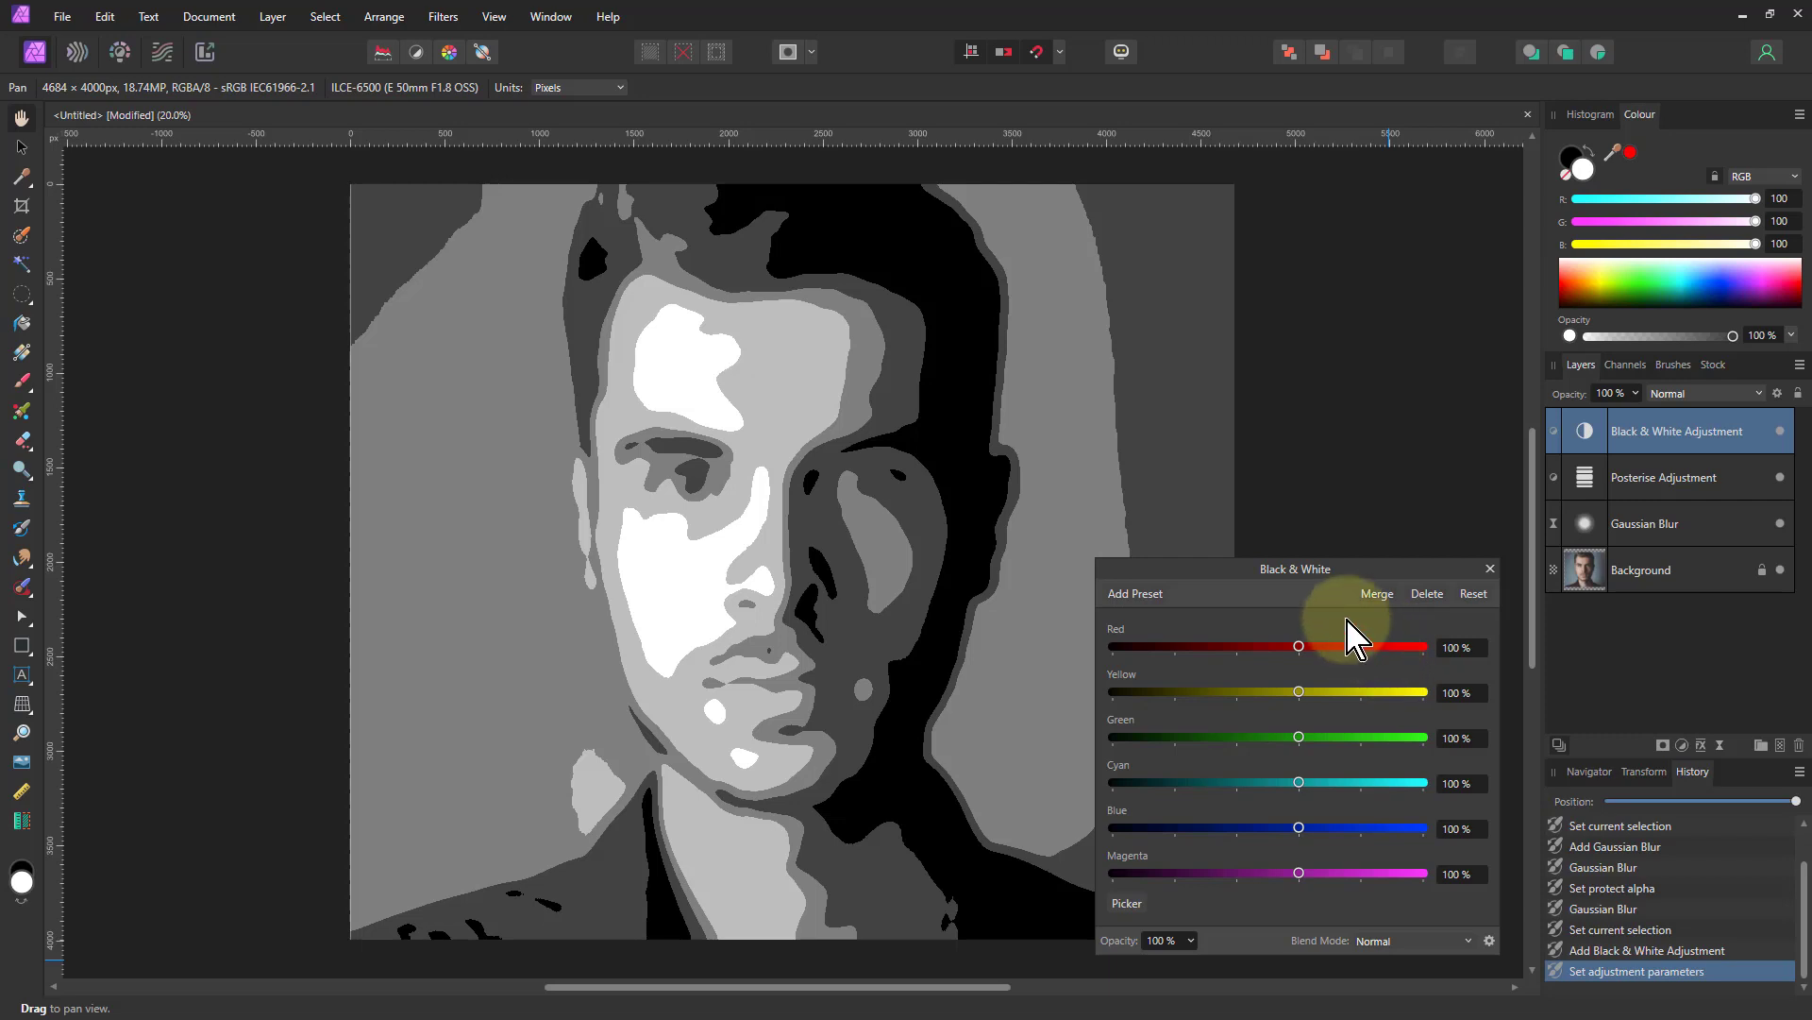
click(1490, 569)
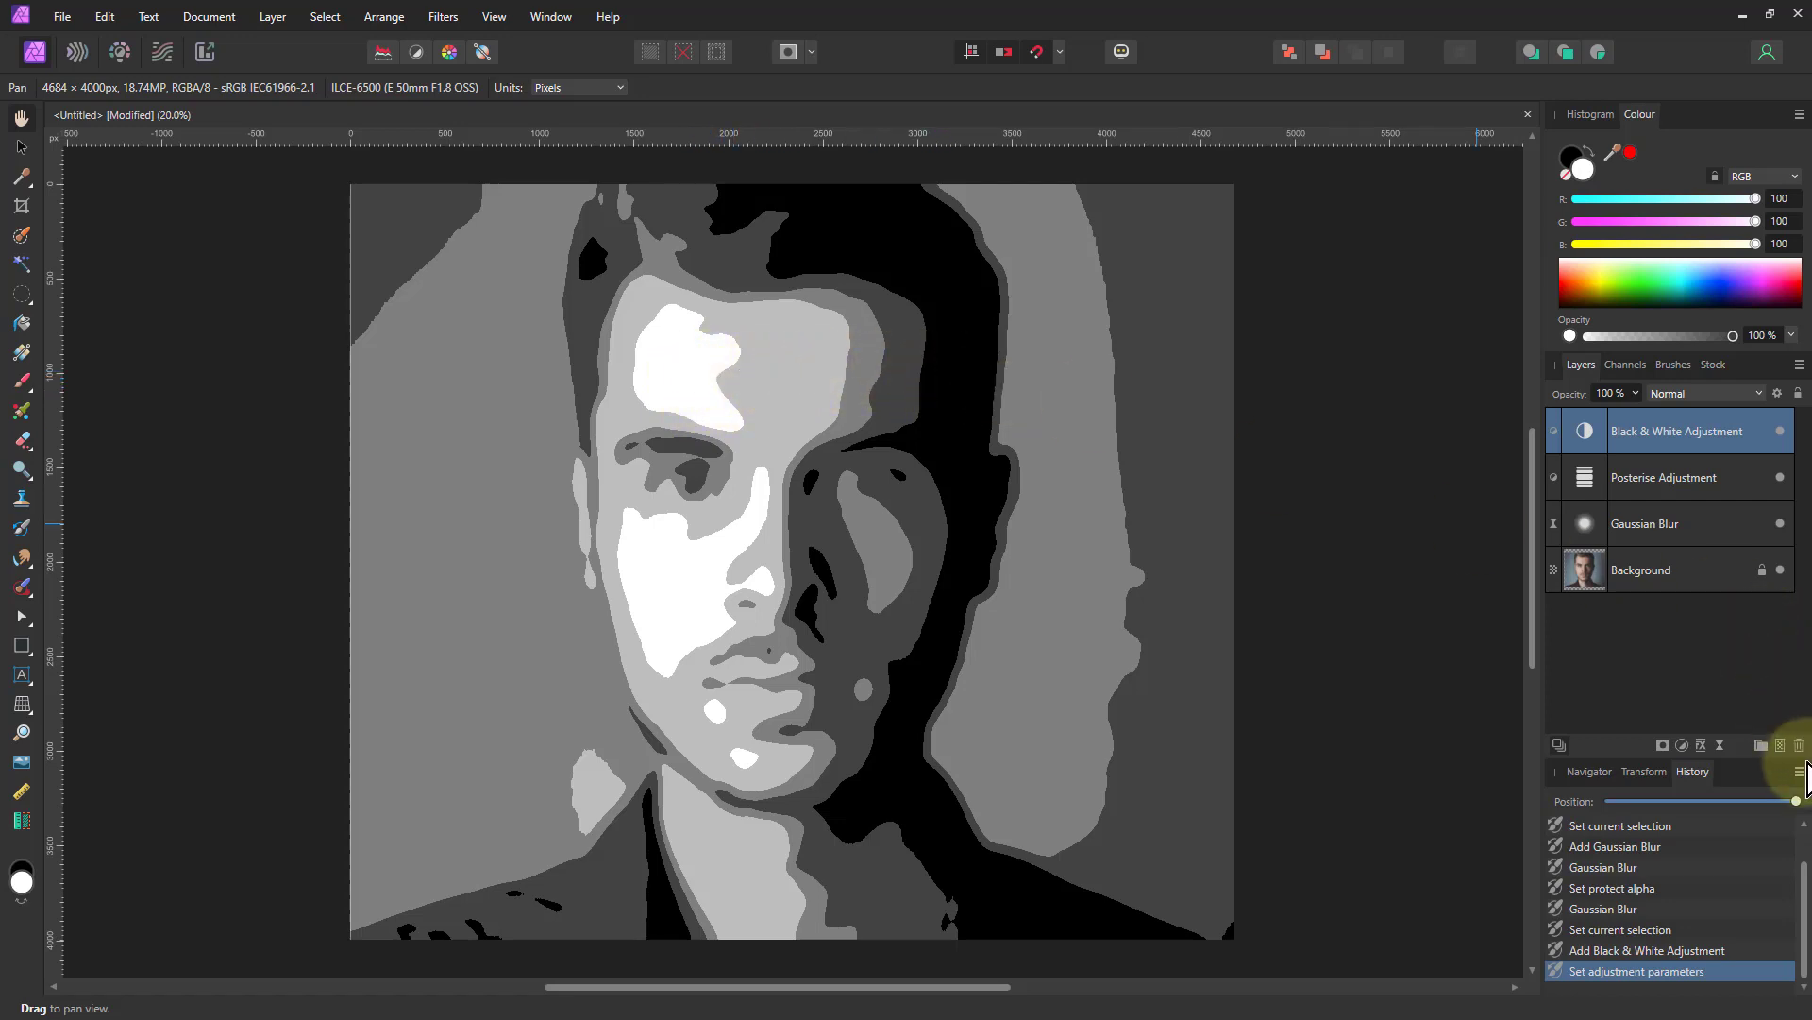
Add a Gradient Map adjustment above the Black & White layer and remove its green middle stop.
click(1683, 748)
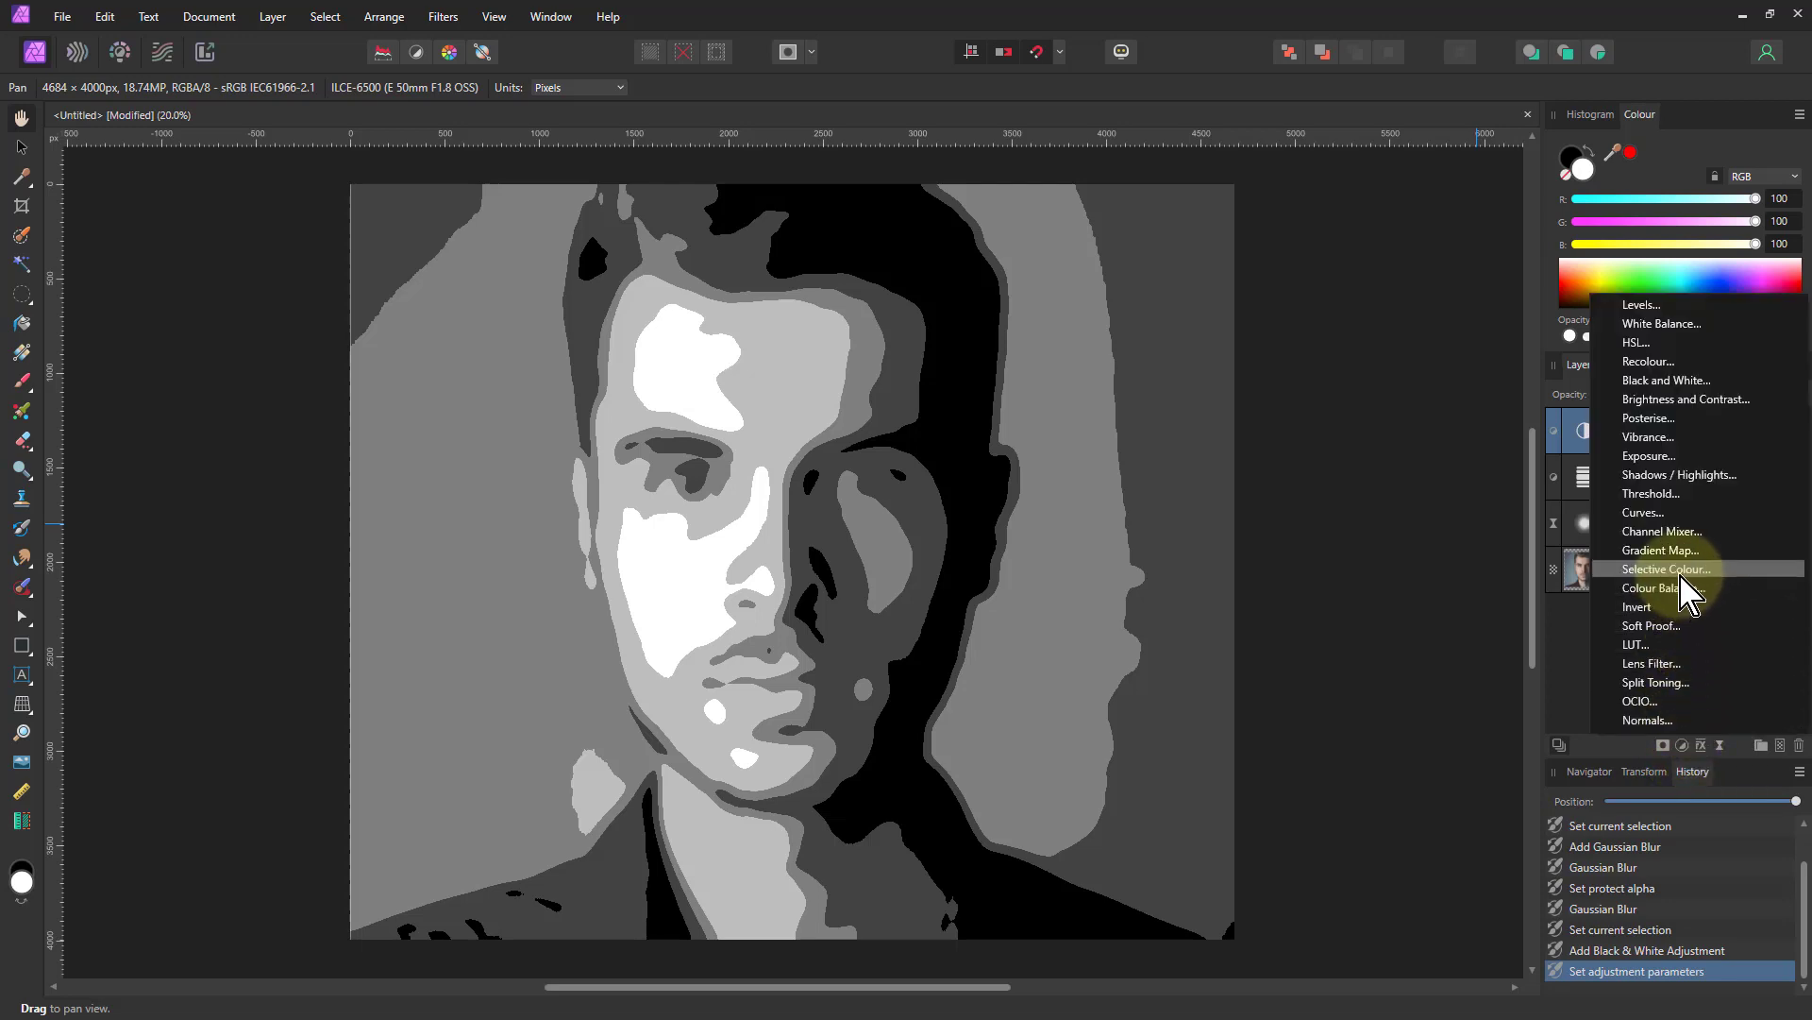
click(1663, 550)
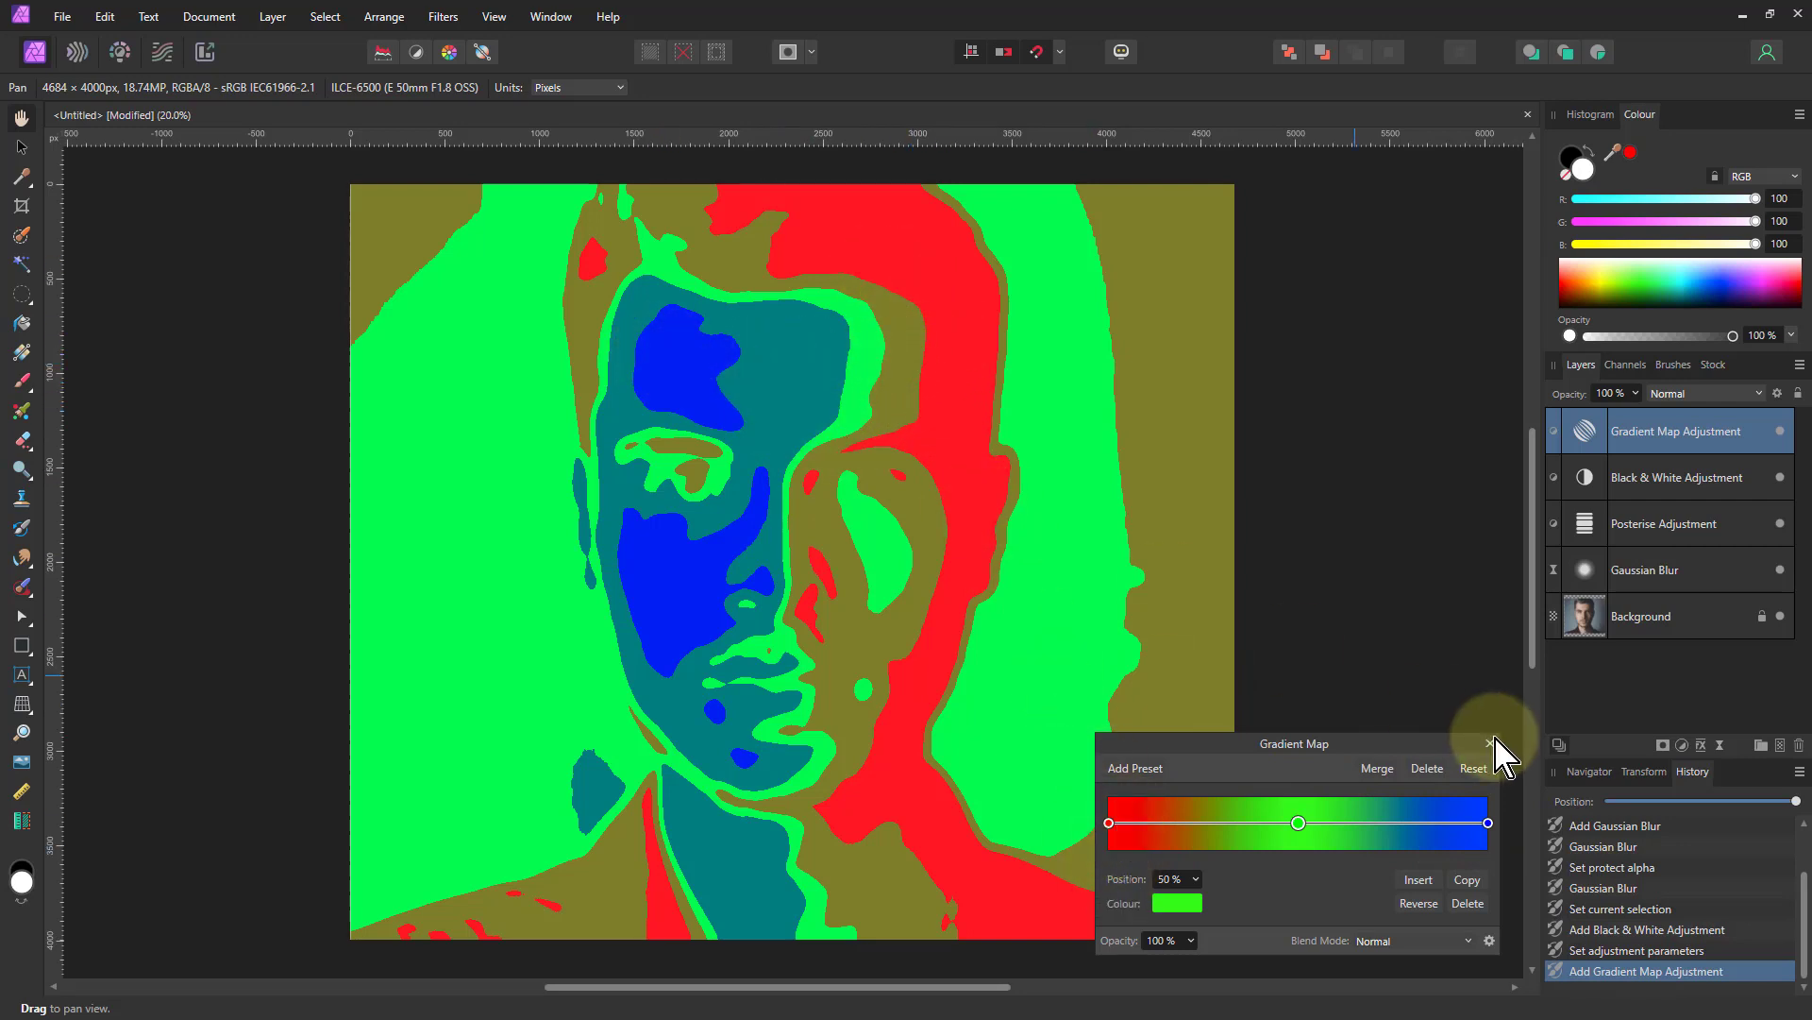
drag(1299, 823, 1303, 898)
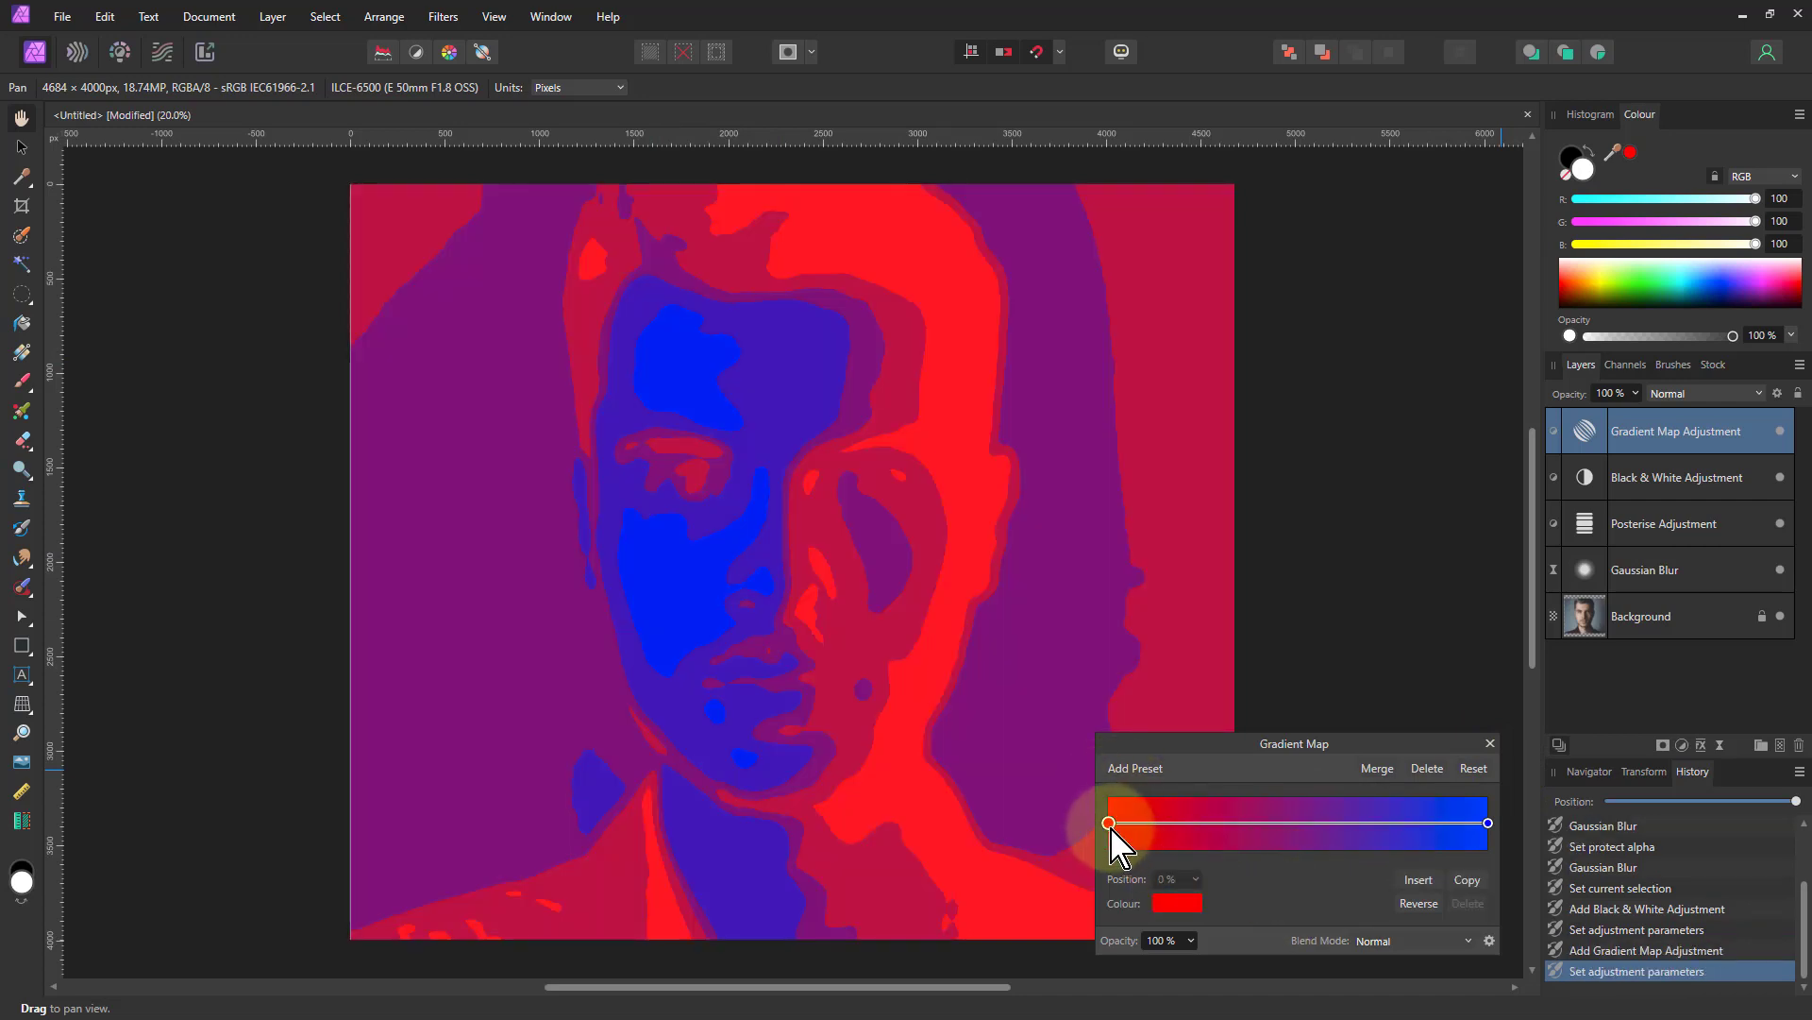
Change the gradient map's red start stop to dark navy, RGB 0, 14, 28.
click(1187, 906)
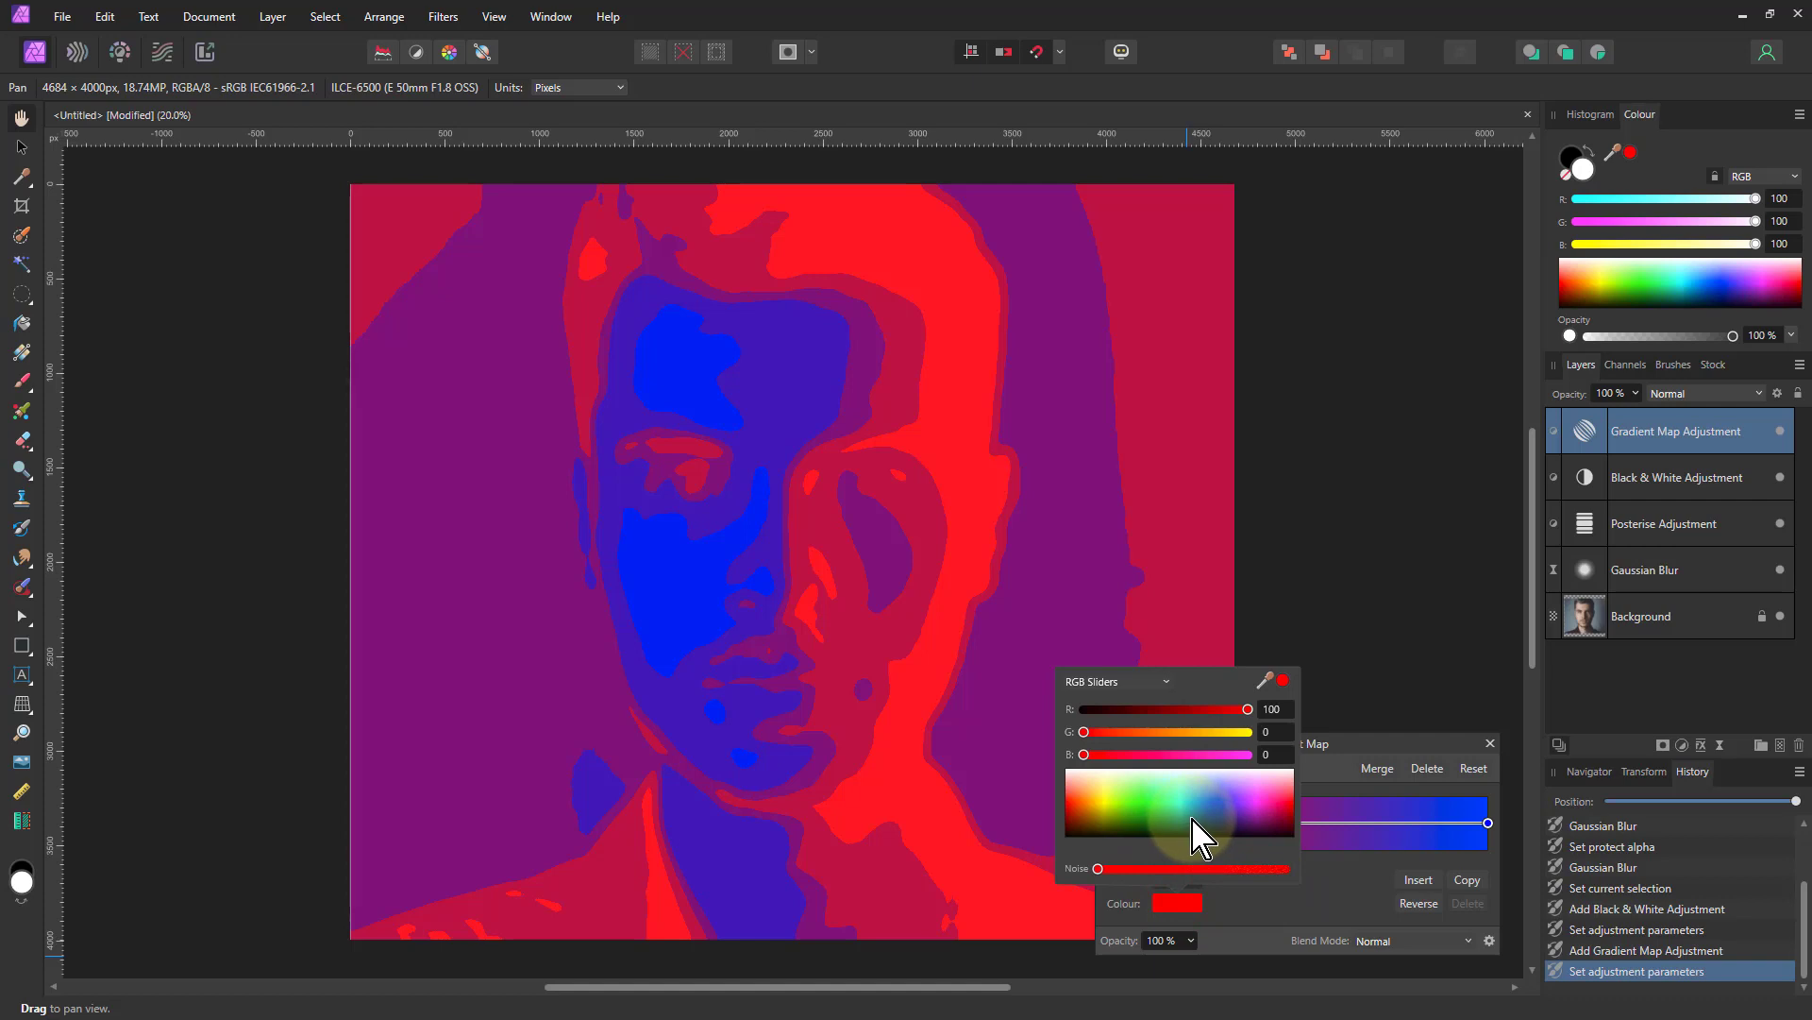
click(1191, 824)
mouse_move(1151, 734)
mouse_down()
mouse_move(1101, 734)
mouse_move(1124, 755)
mouse_up()
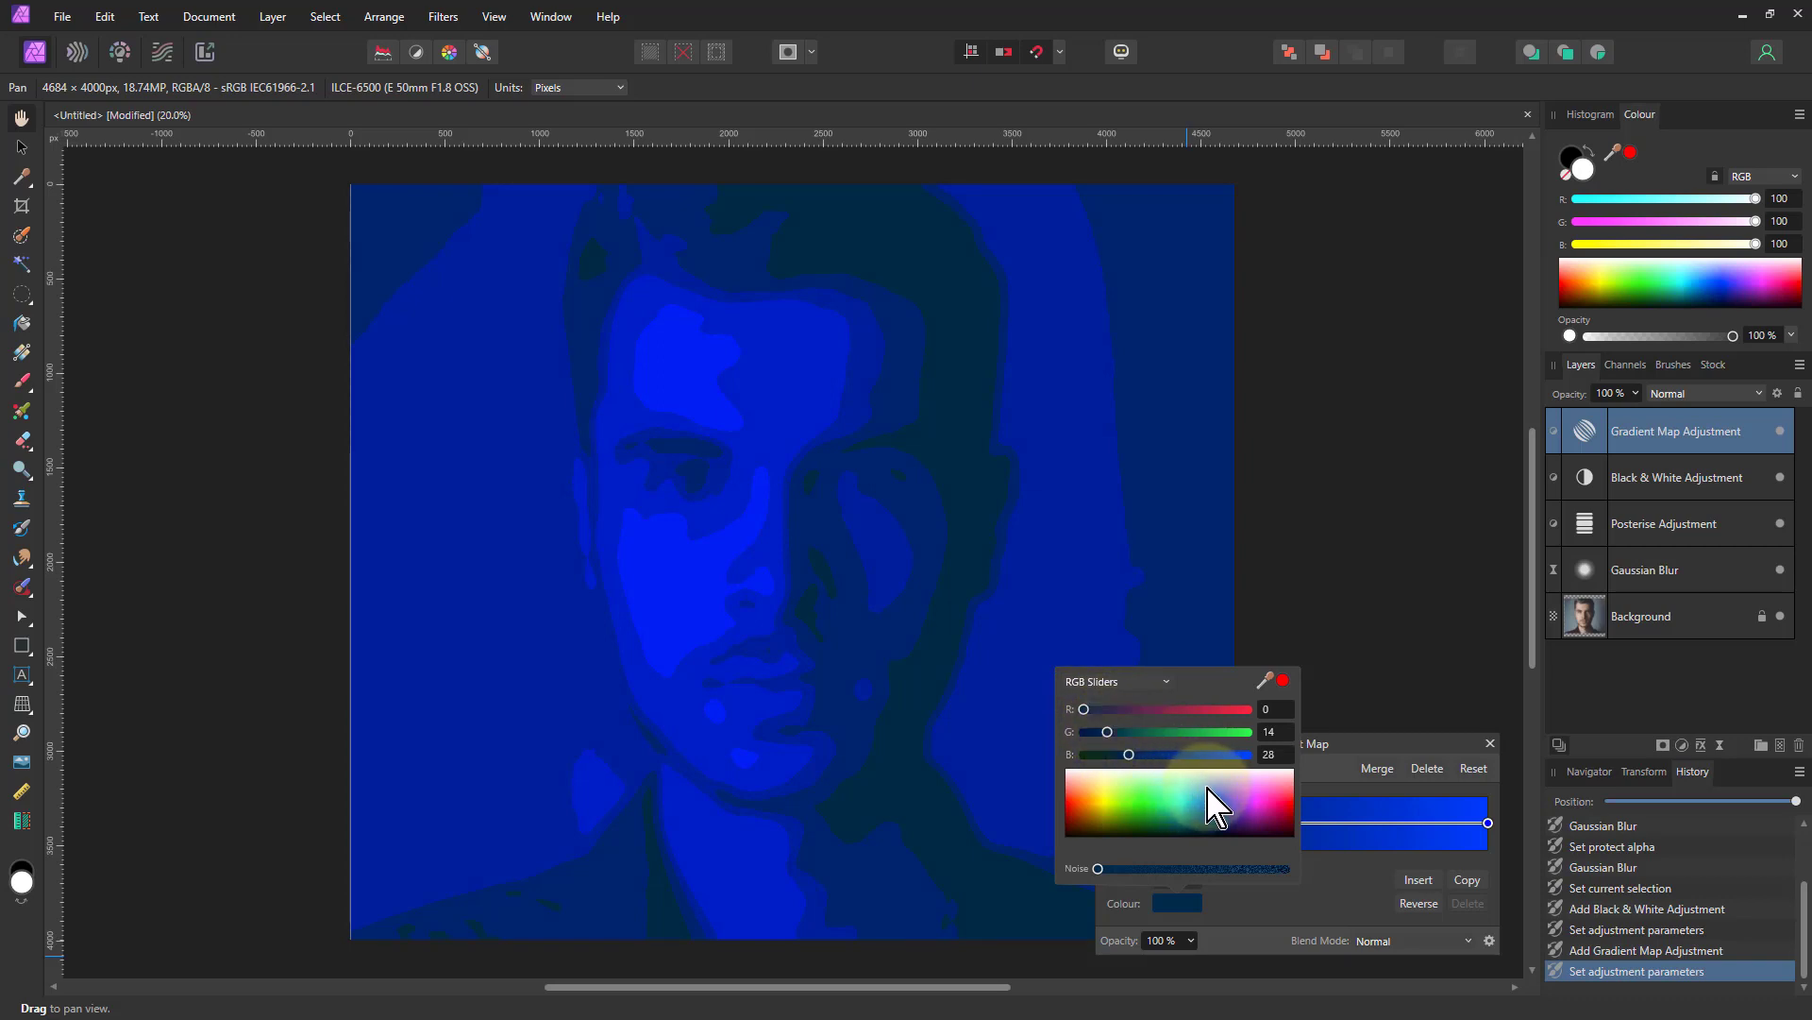
Change the gradient map's blue end stop to light orange, RGB 100, 68, 33, and close the adjustment settings.
click(1488, 823)
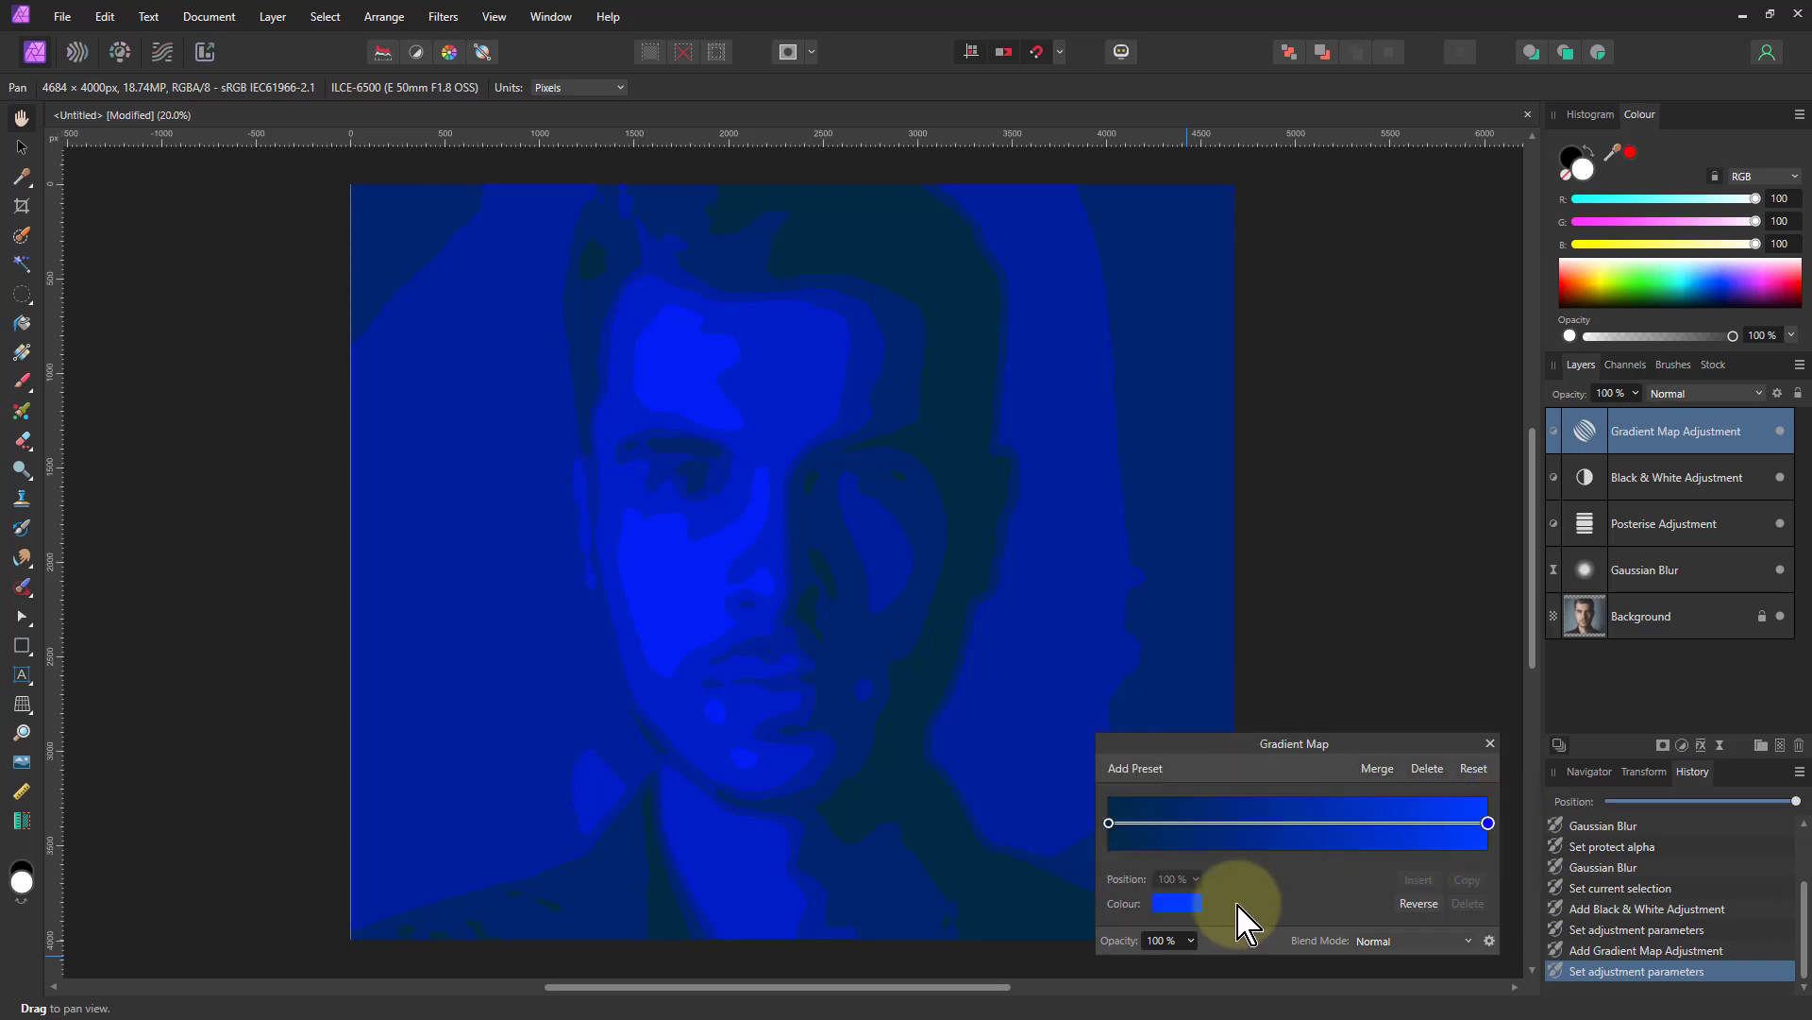
click(1167, 903)
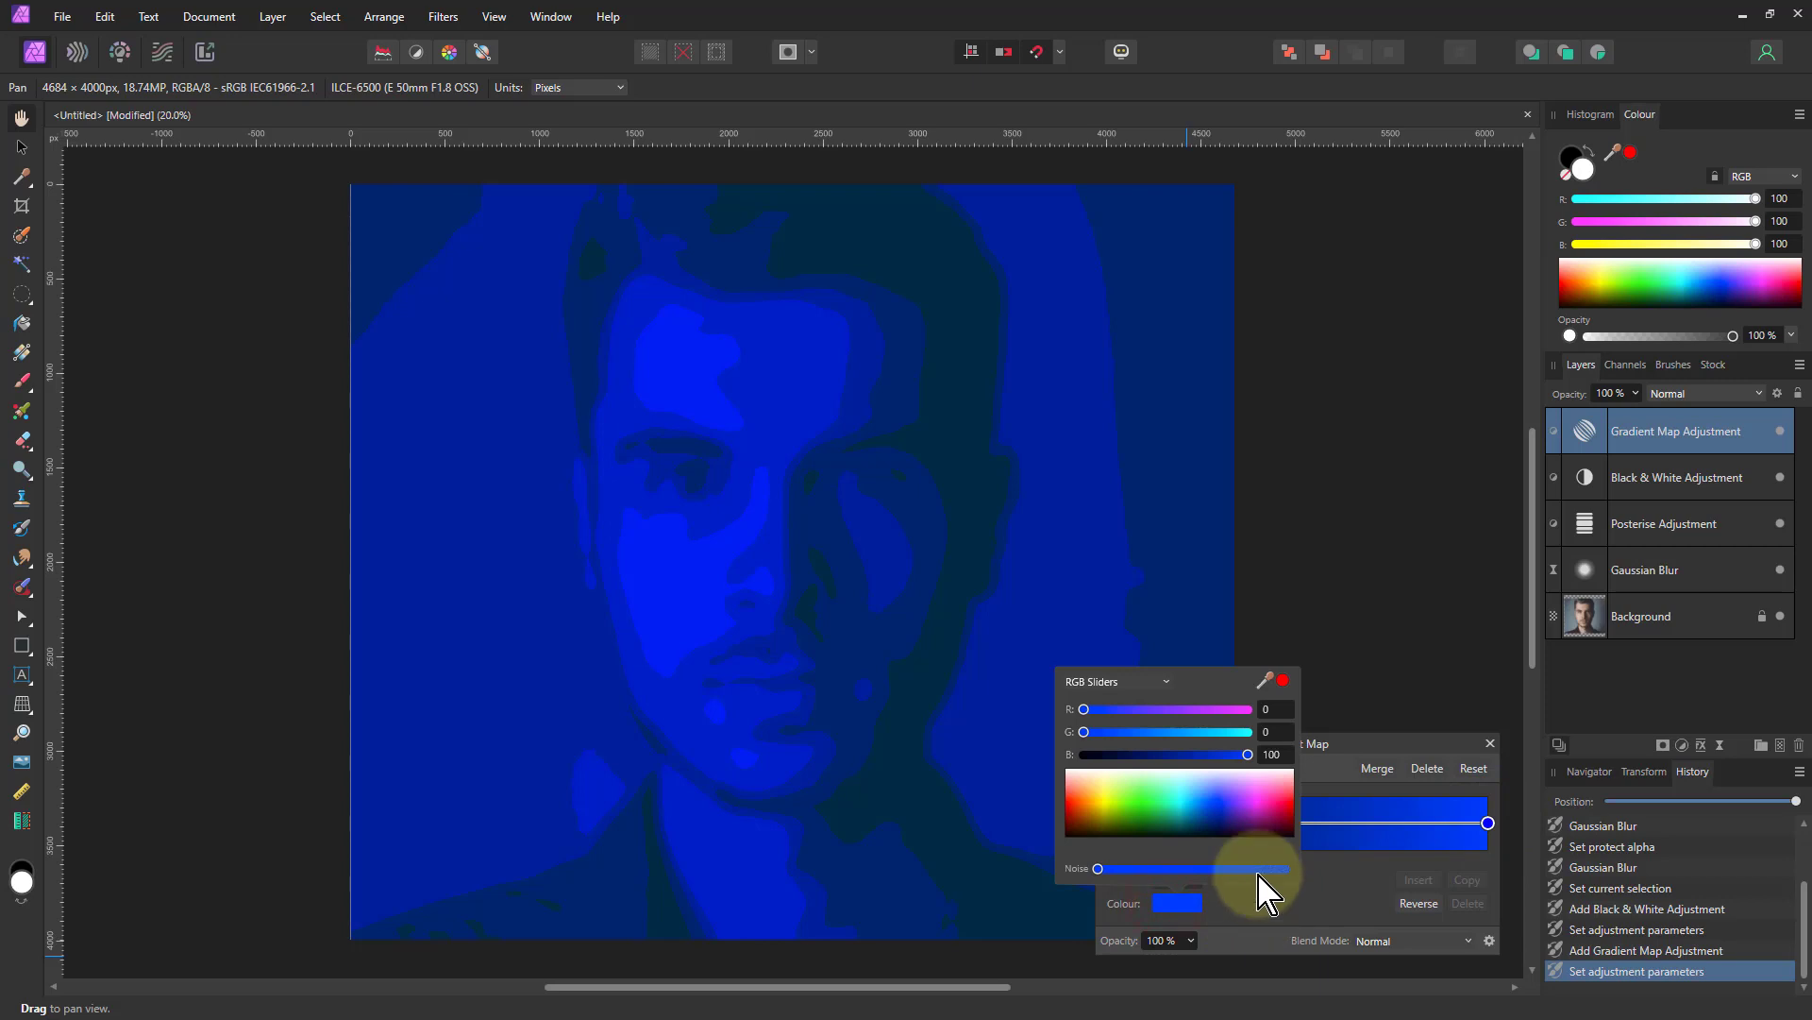
click(1093, 793)
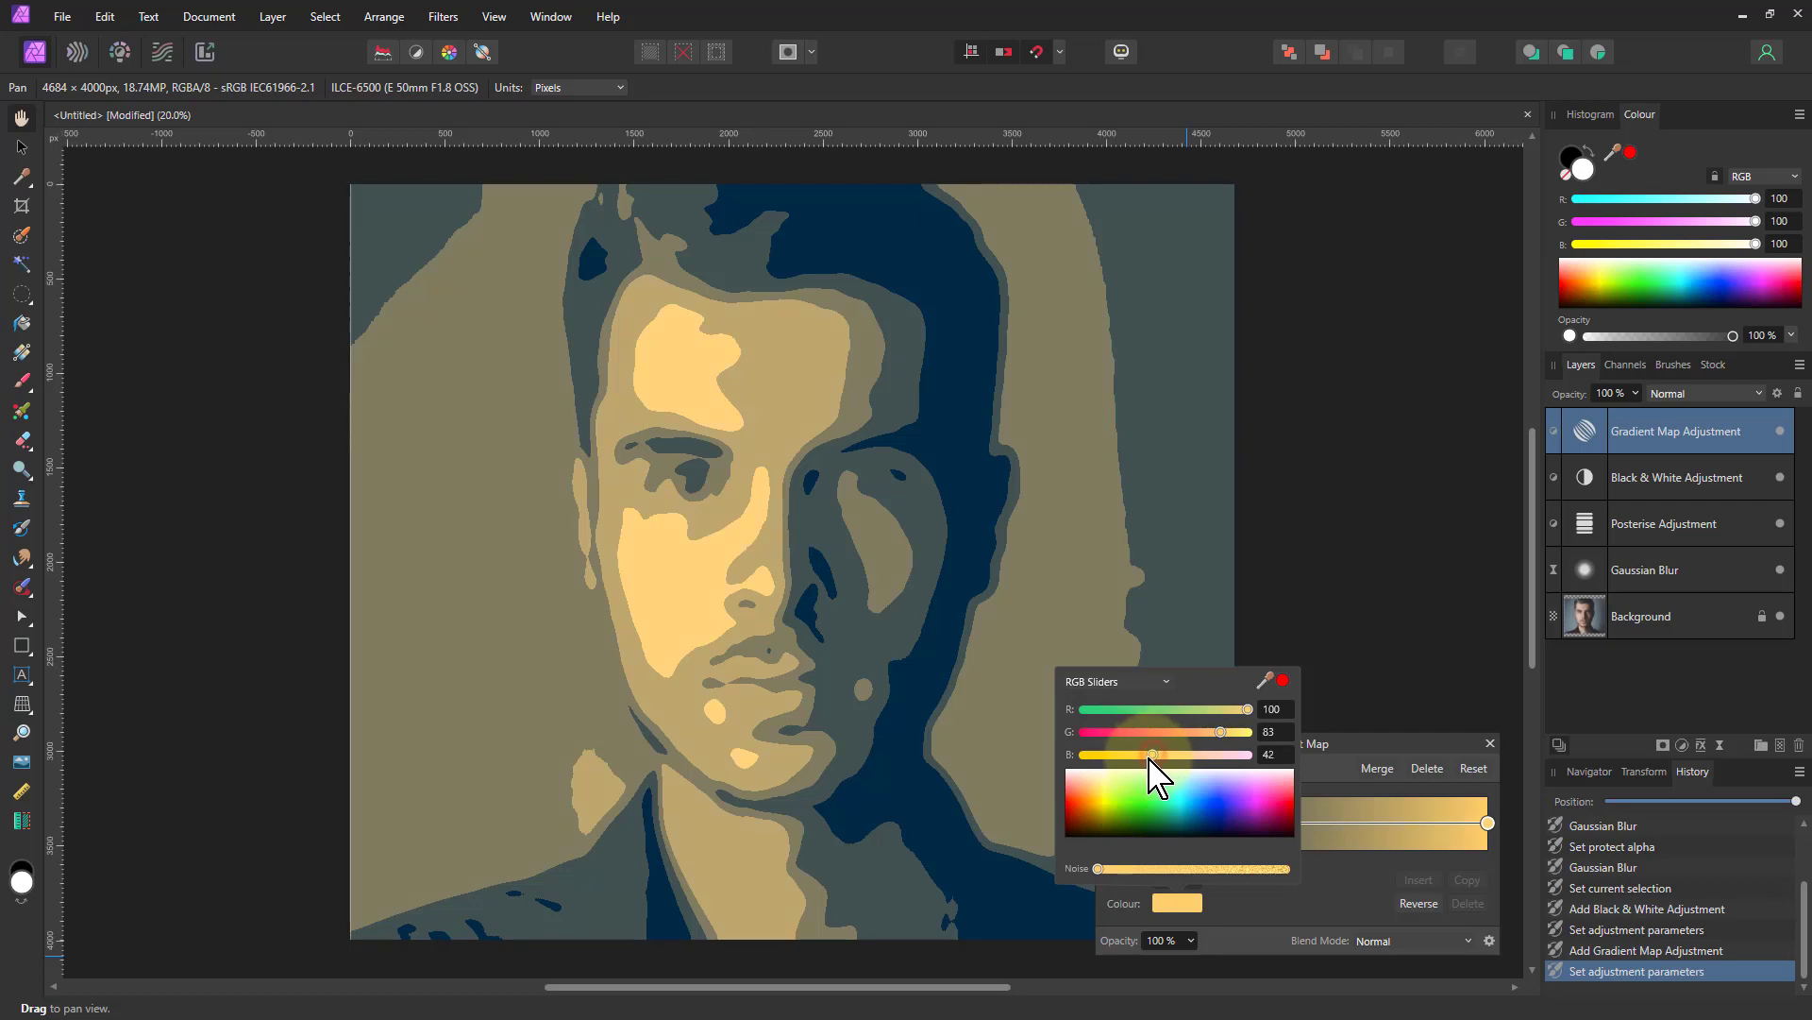
drag(1149, 758, 1191, 737)
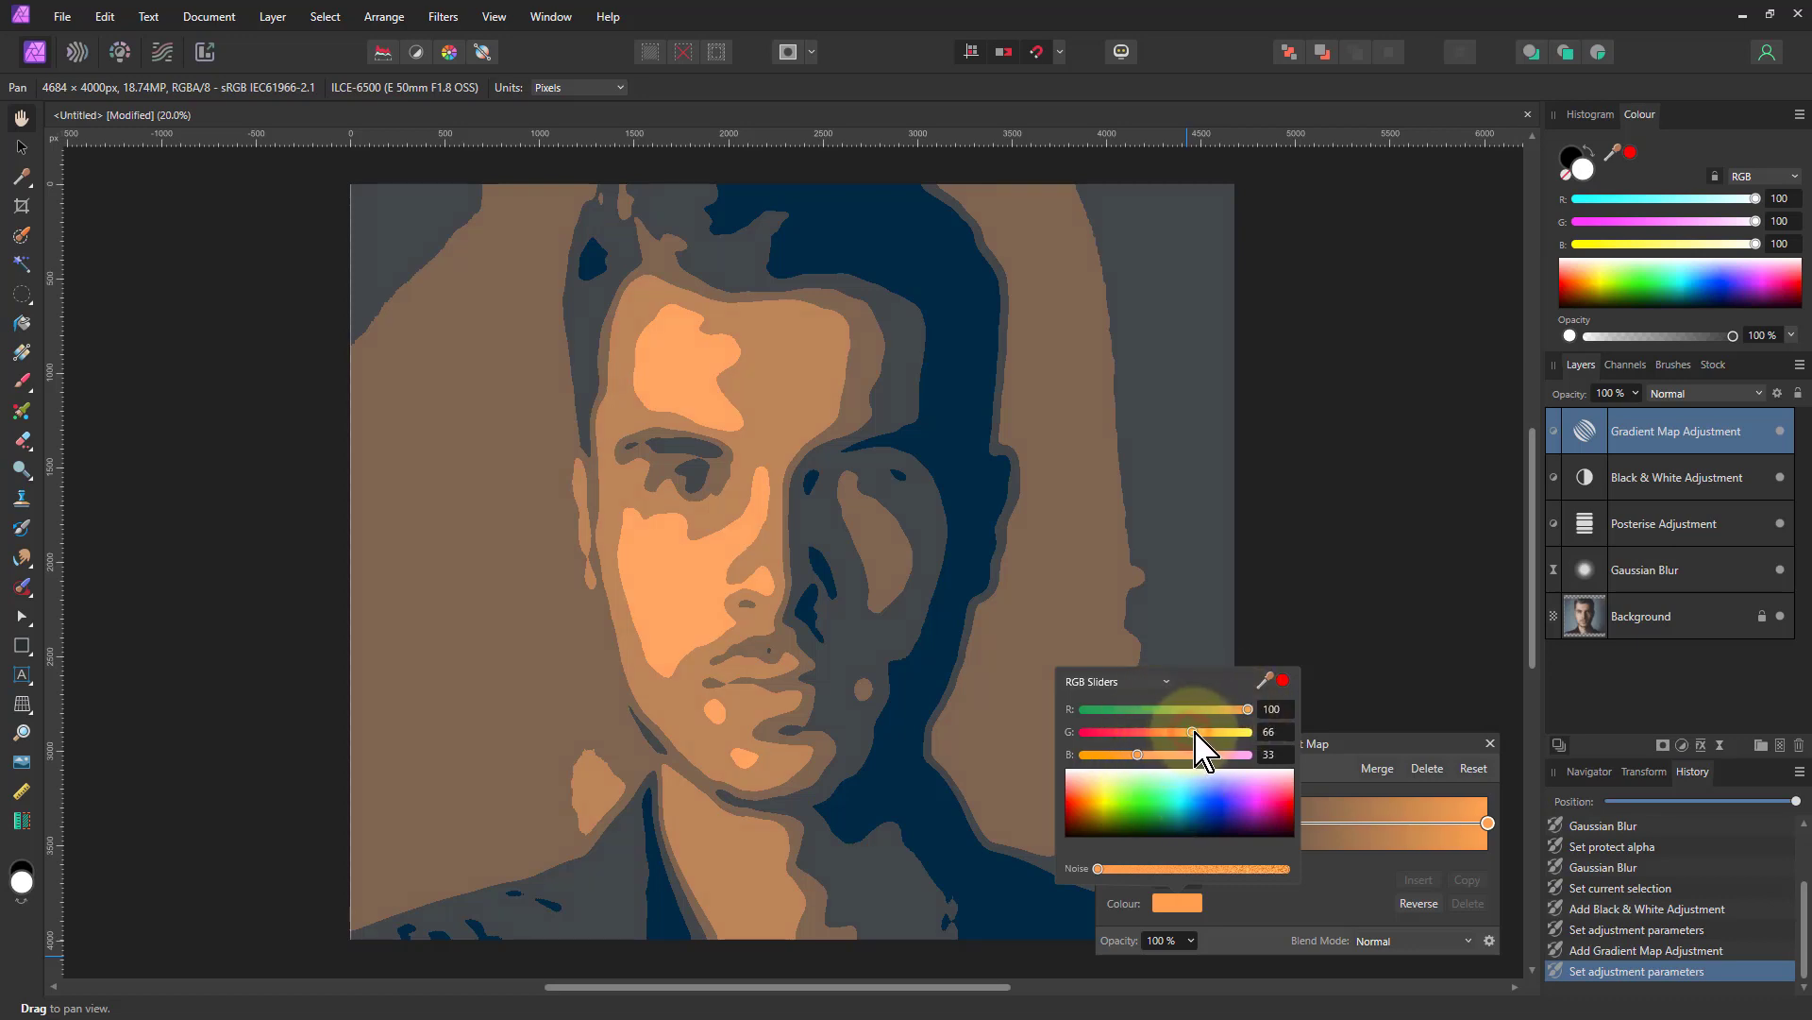
drag(1195, 731, 1198, 734)
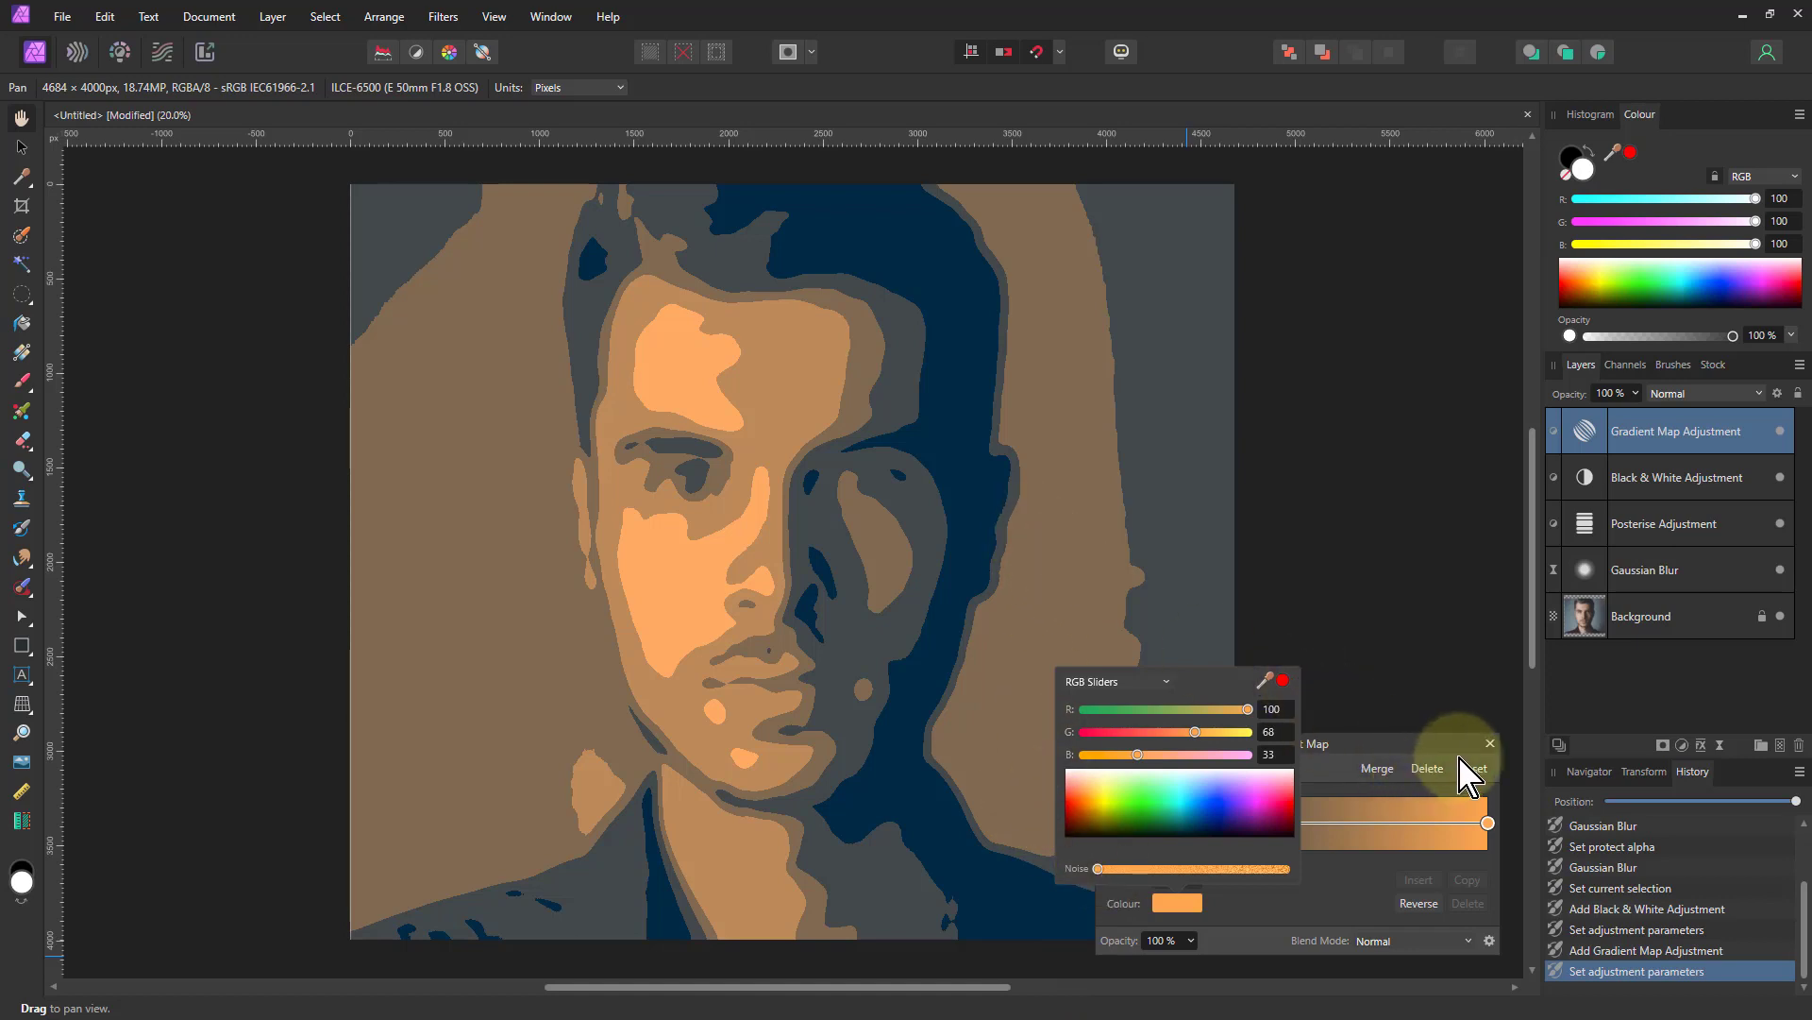
click(1492, 745)
click(1490, 743)
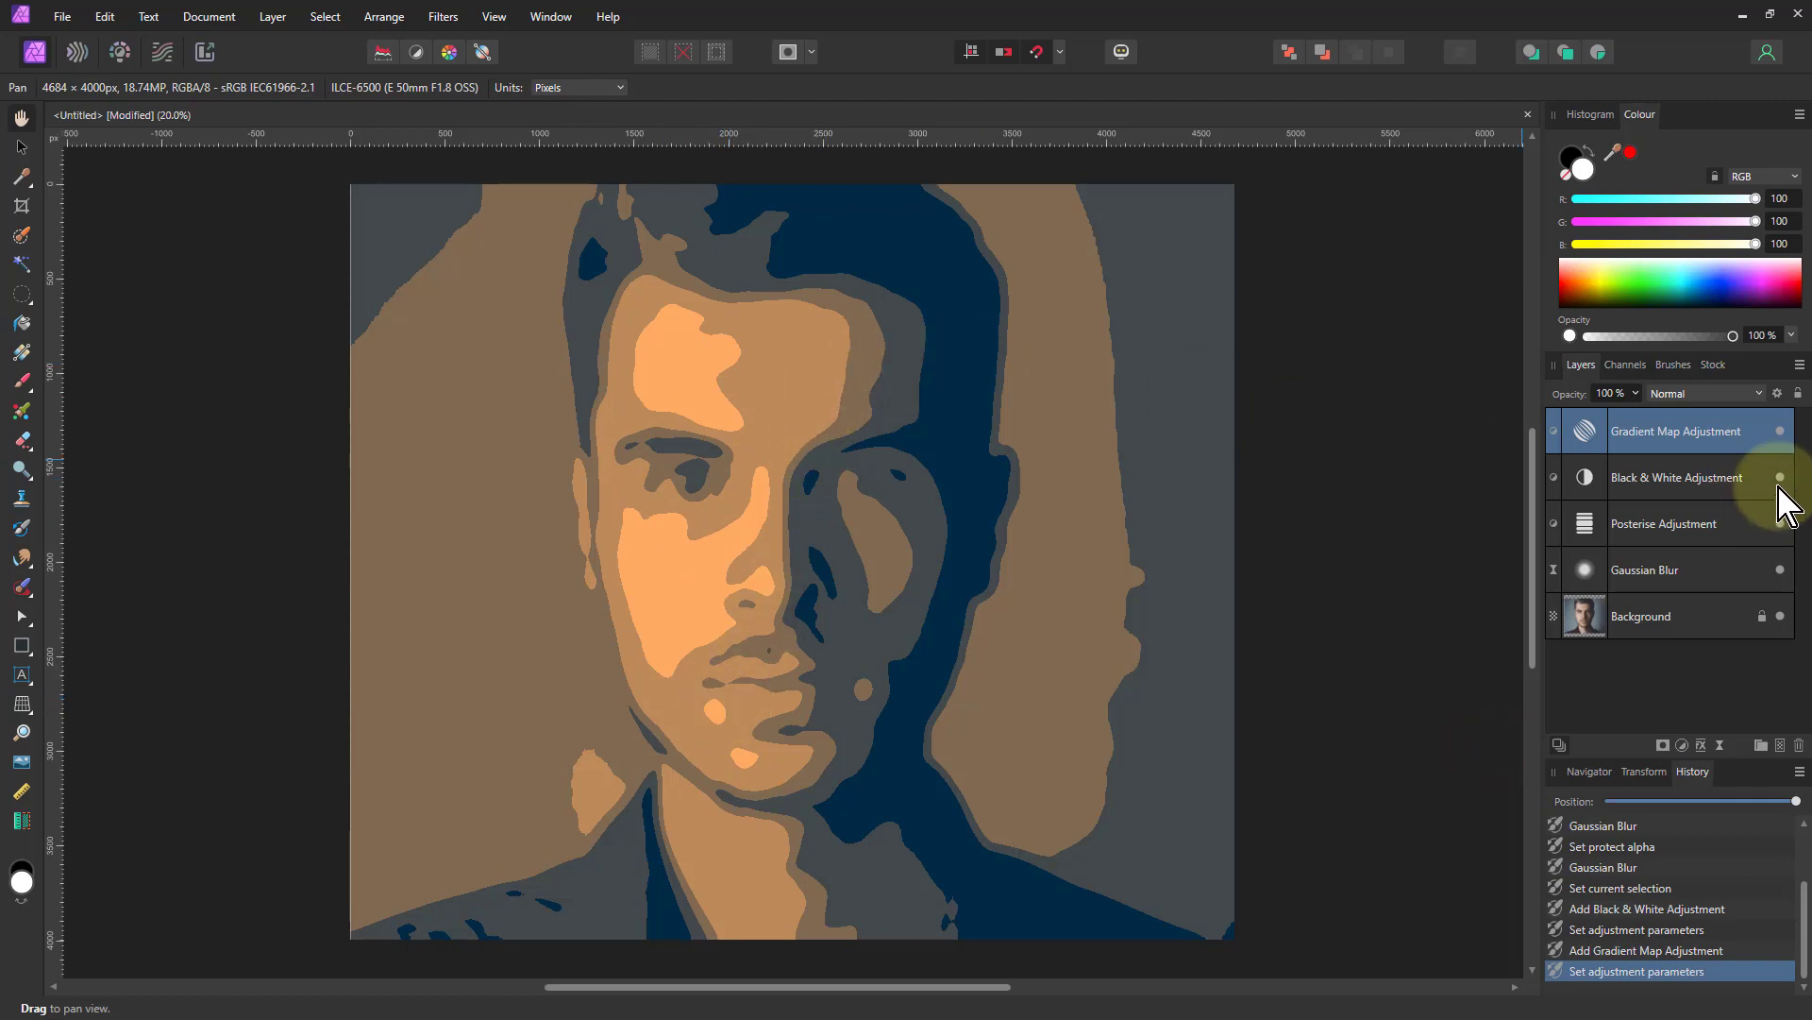
Compare the portrait with and without the gradient map colours, leaving the Gradient Map adjustment hidden.
click(1780, 431)
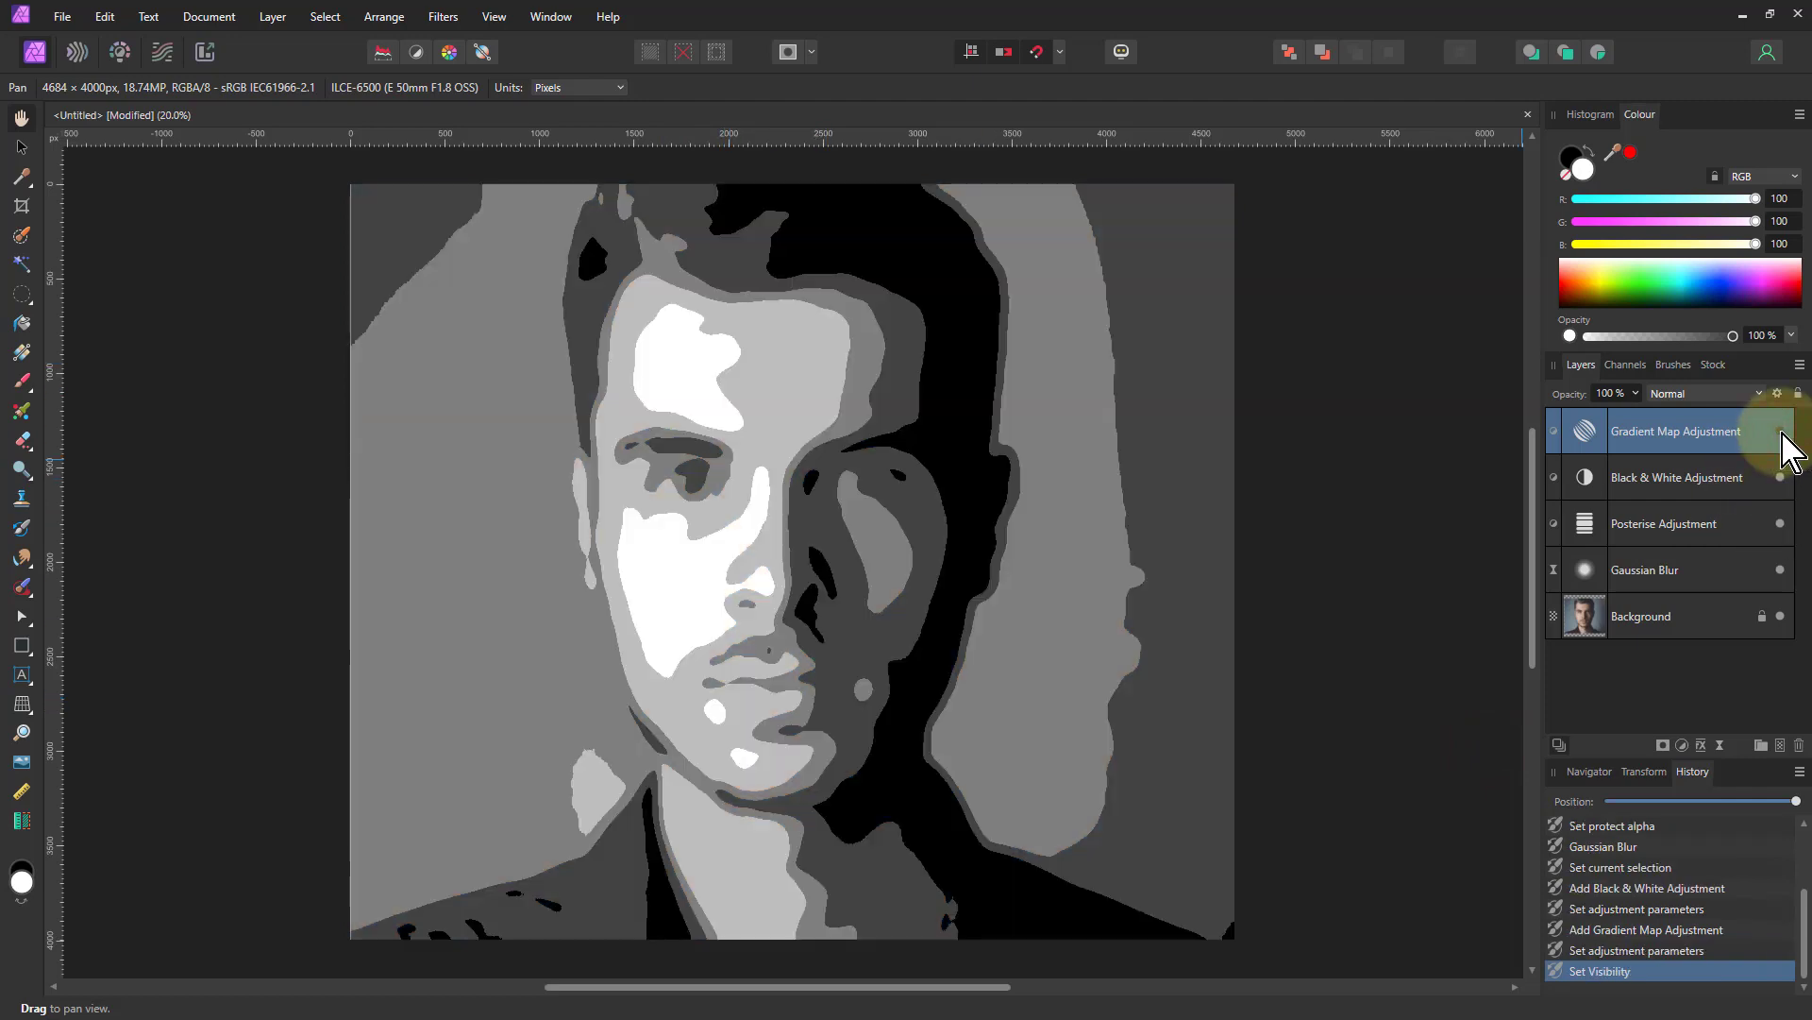
click(1781, 430)
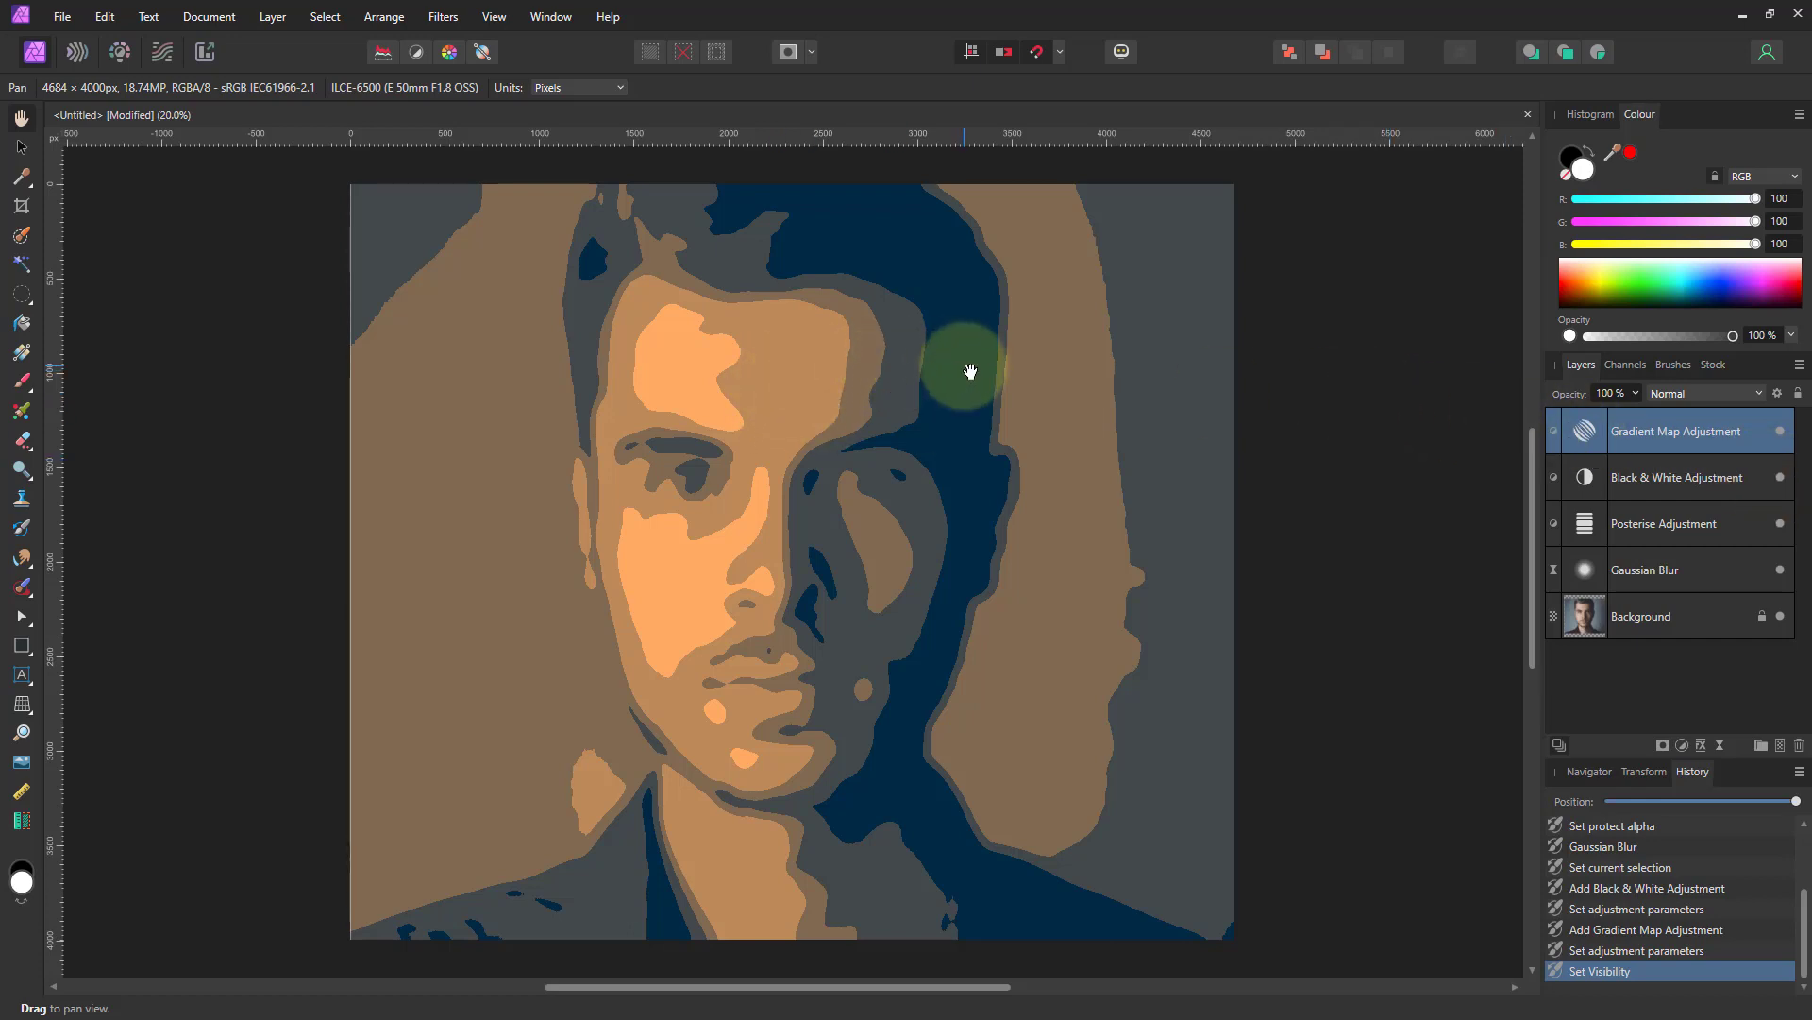
click(1781, 432)
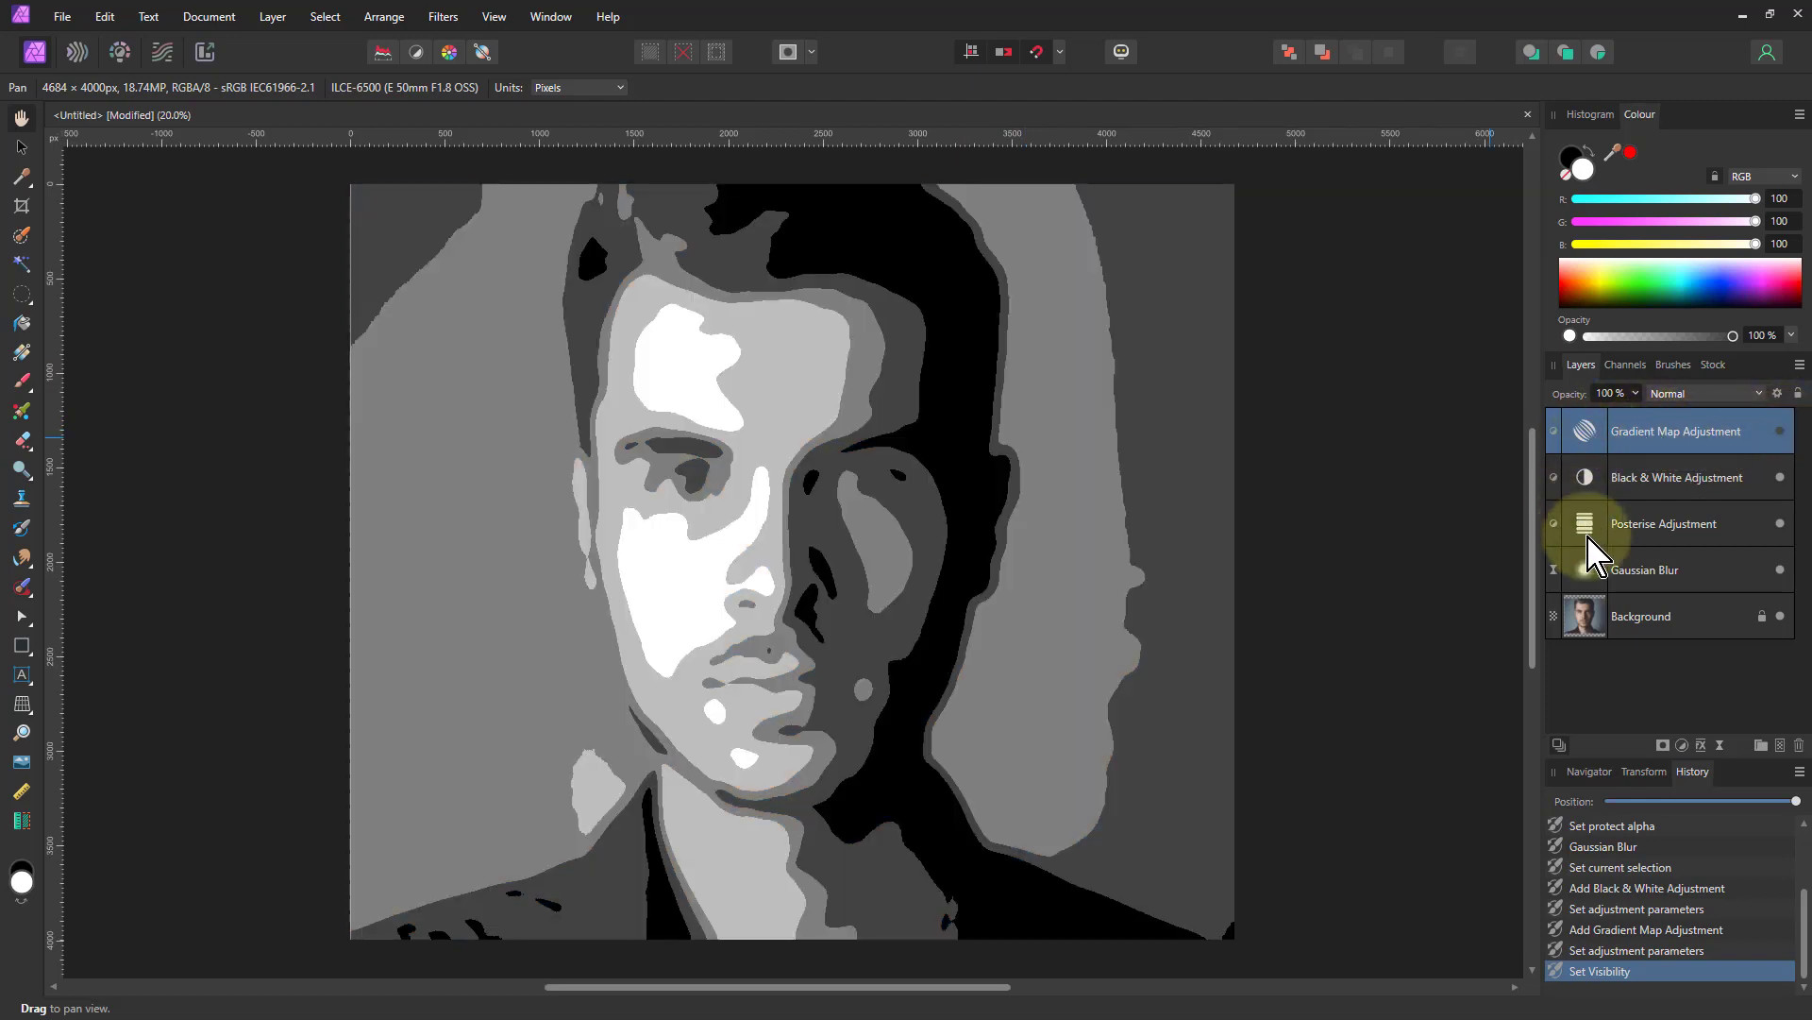
Group the Gradient Map, Black & White, Posterise and Gaussian Blur layers and name the group Posterise.
shift+click(1659, 571)
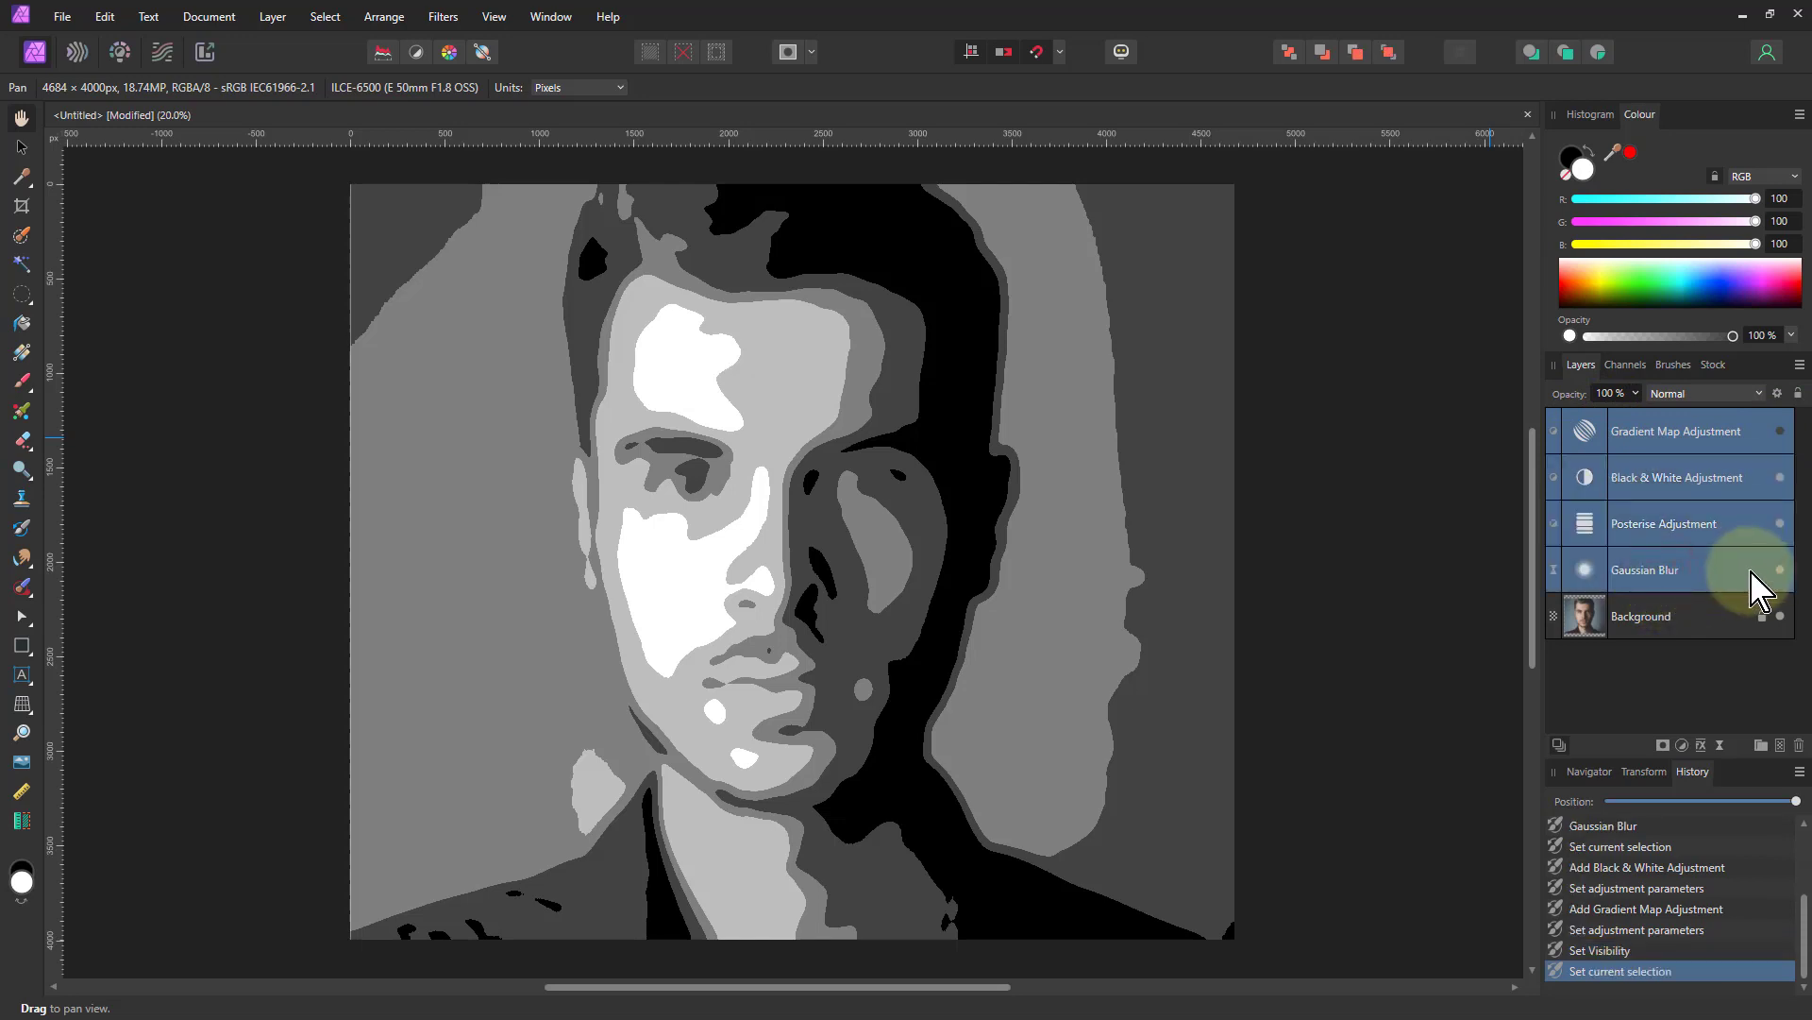
key(ctrl+g)
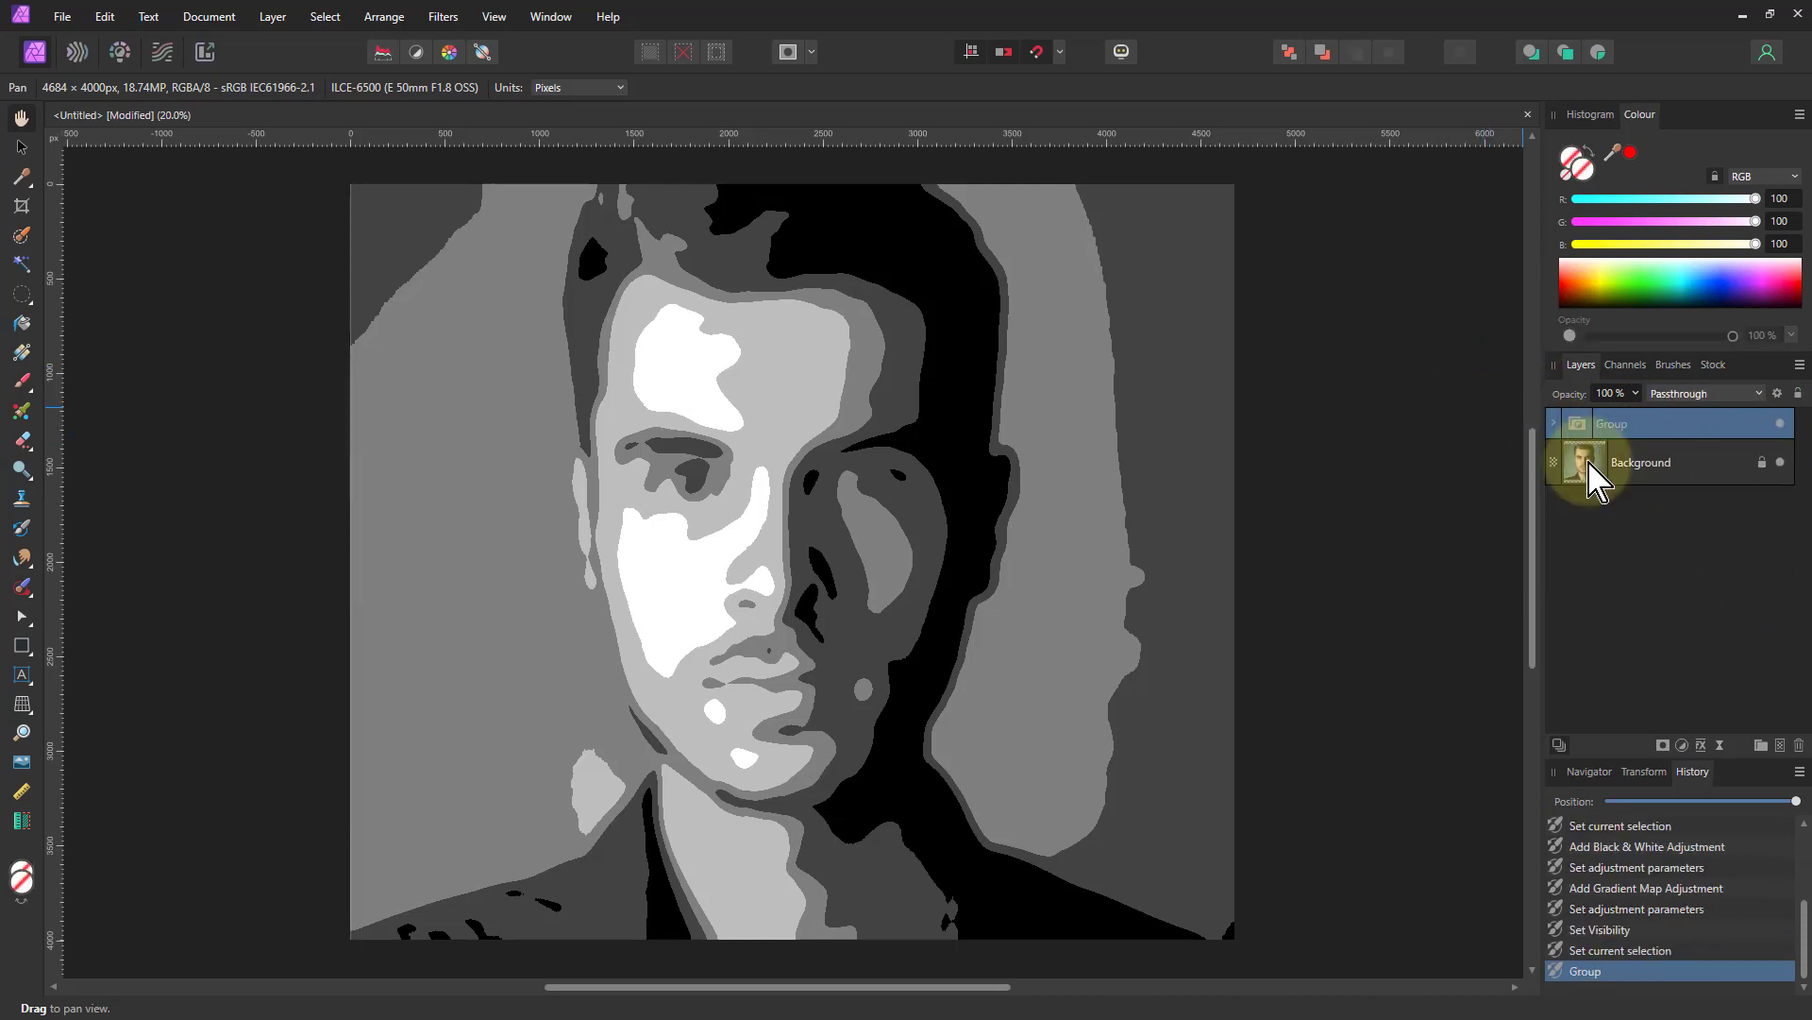
double_click(1661, 425)
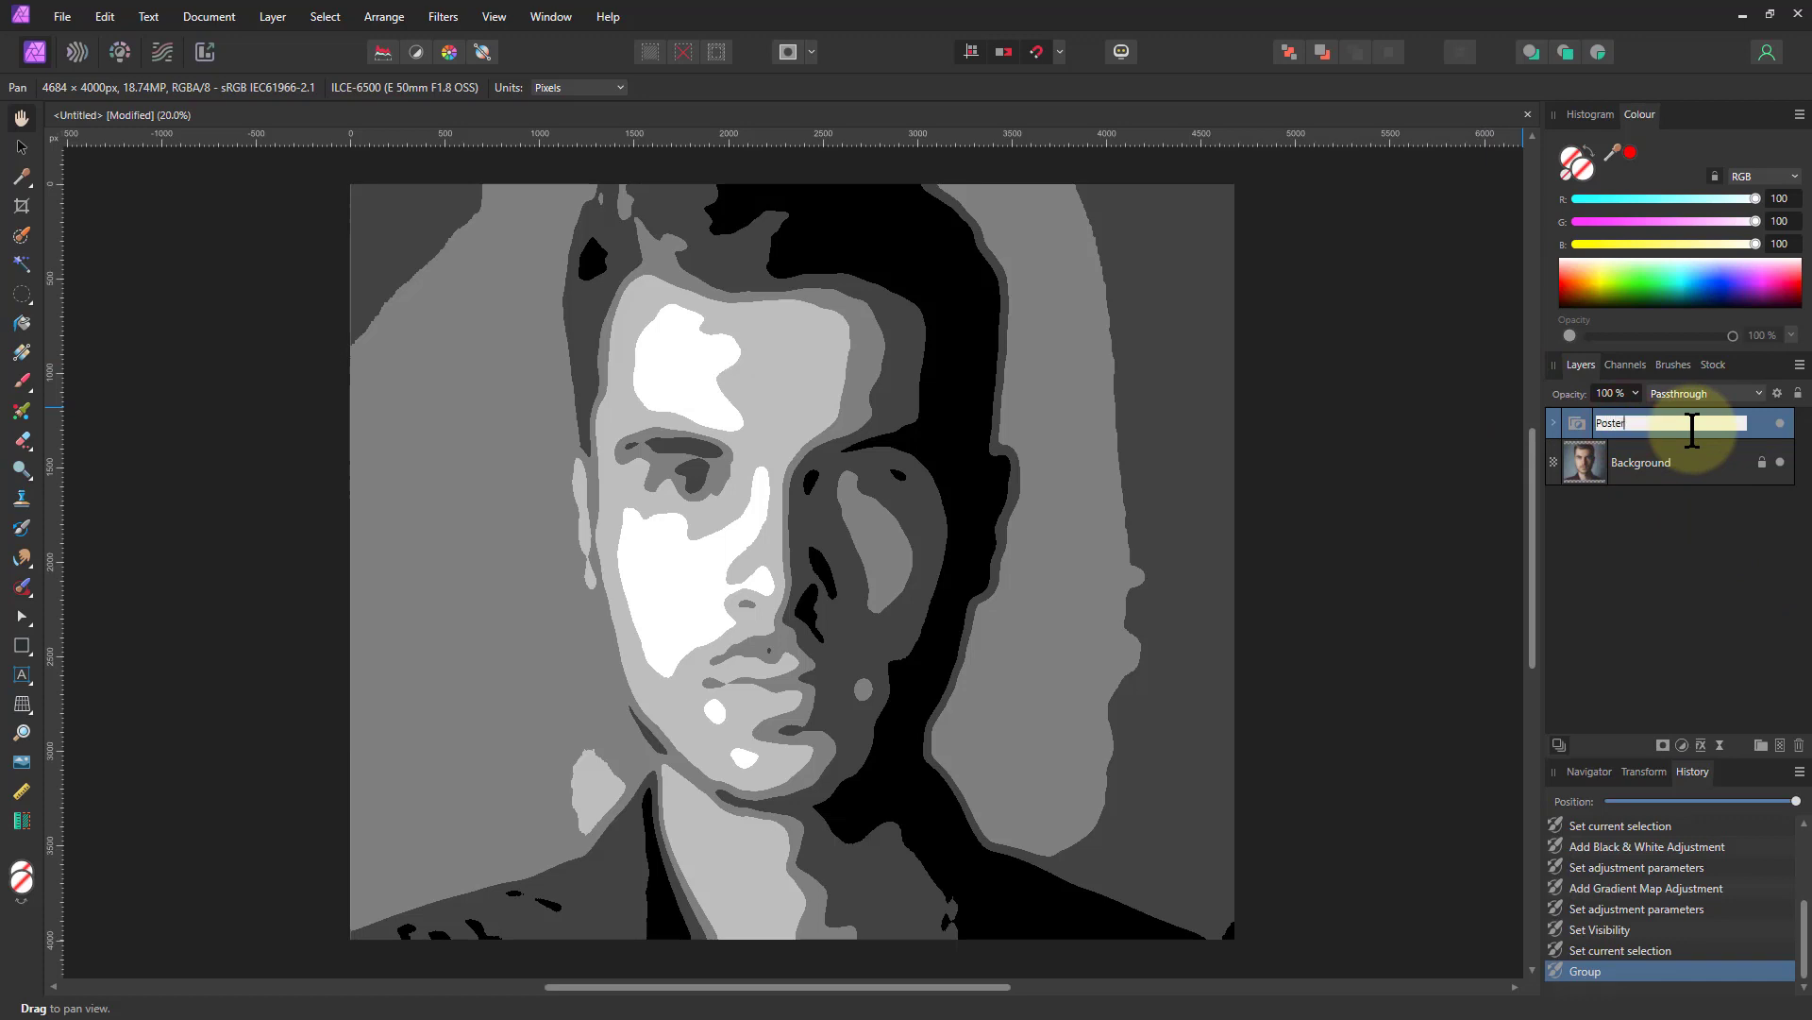
key(Return)
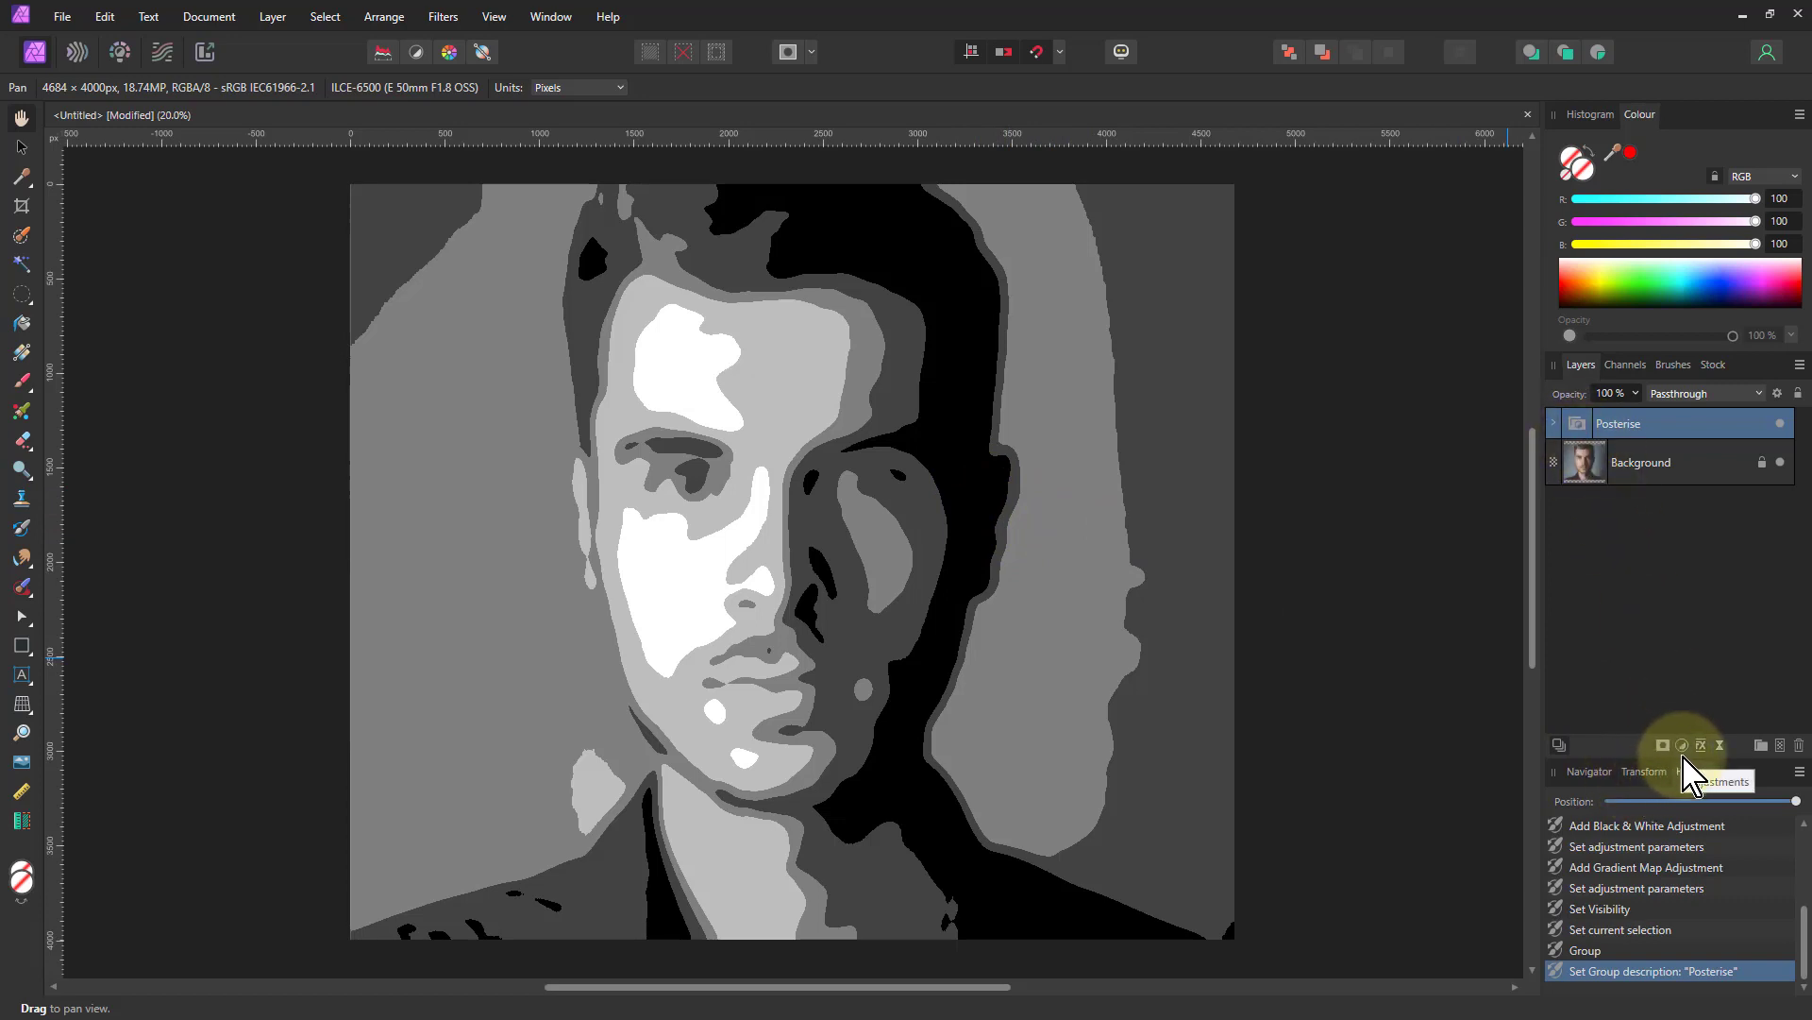
Merge the visible layers into a new pixel layer above the Posterise group and apply Detect Edges to it.
right_click(1586, 441)
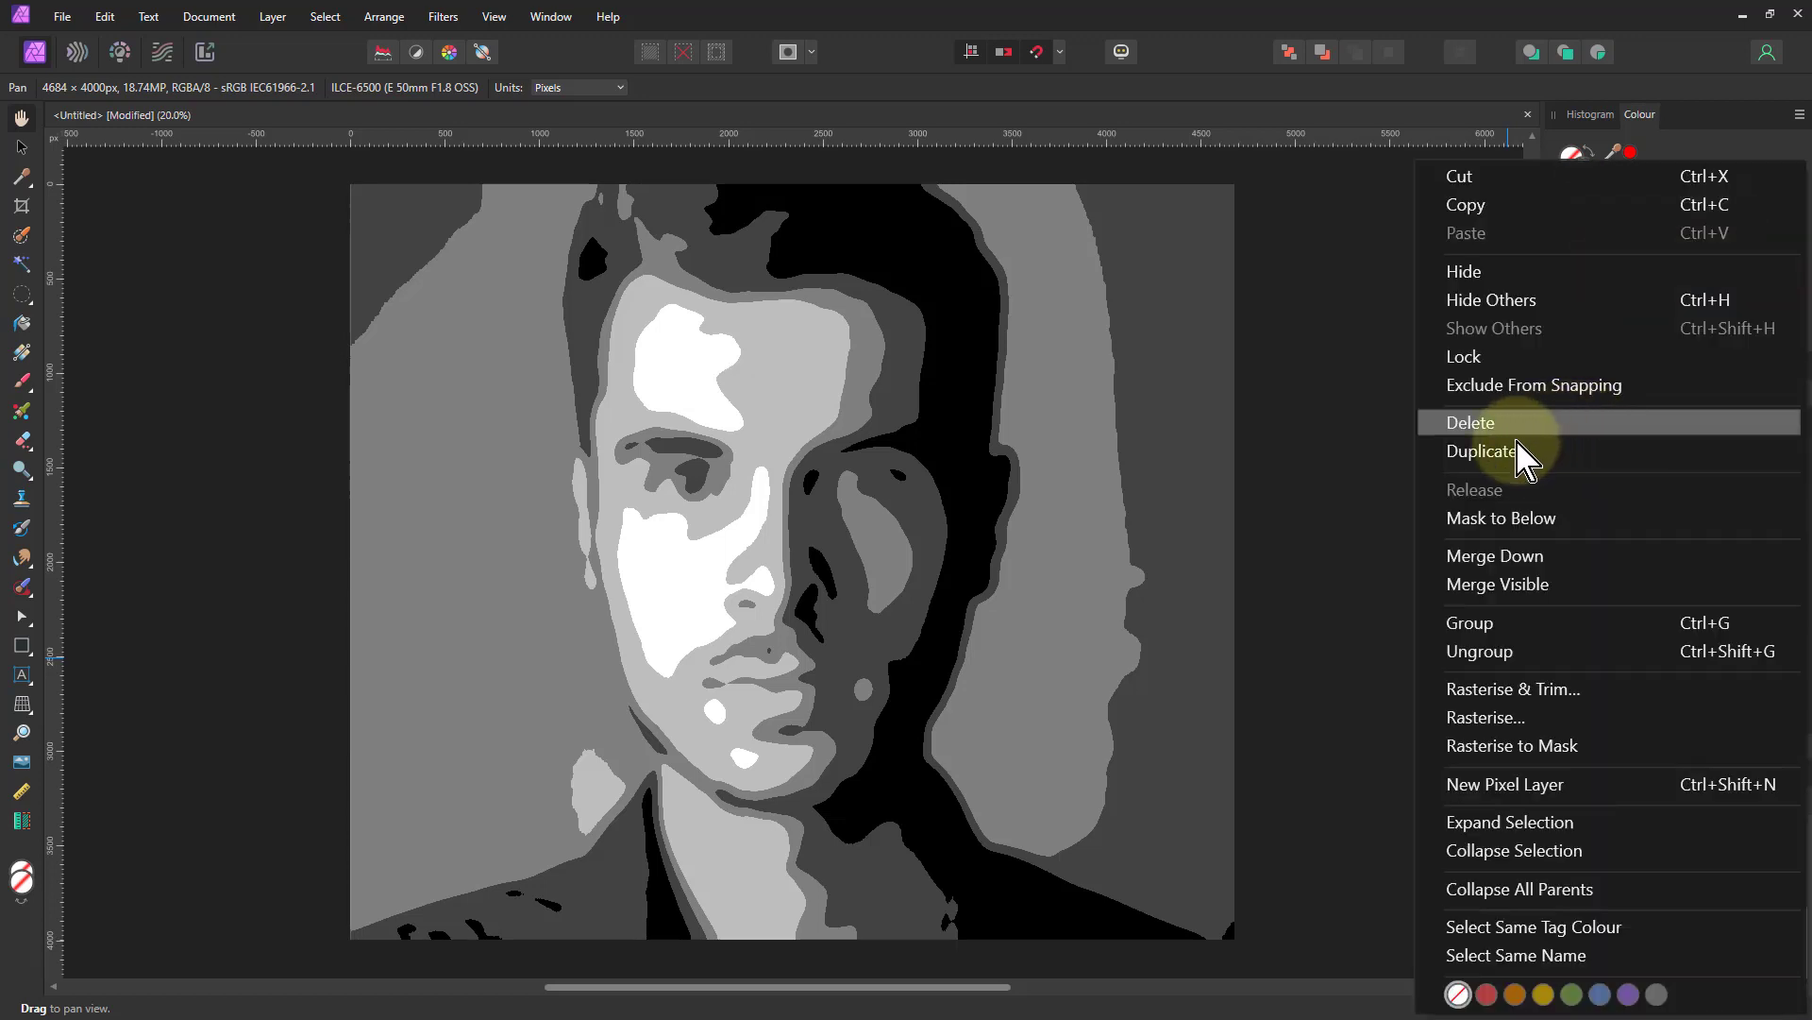
click(1512, 585)
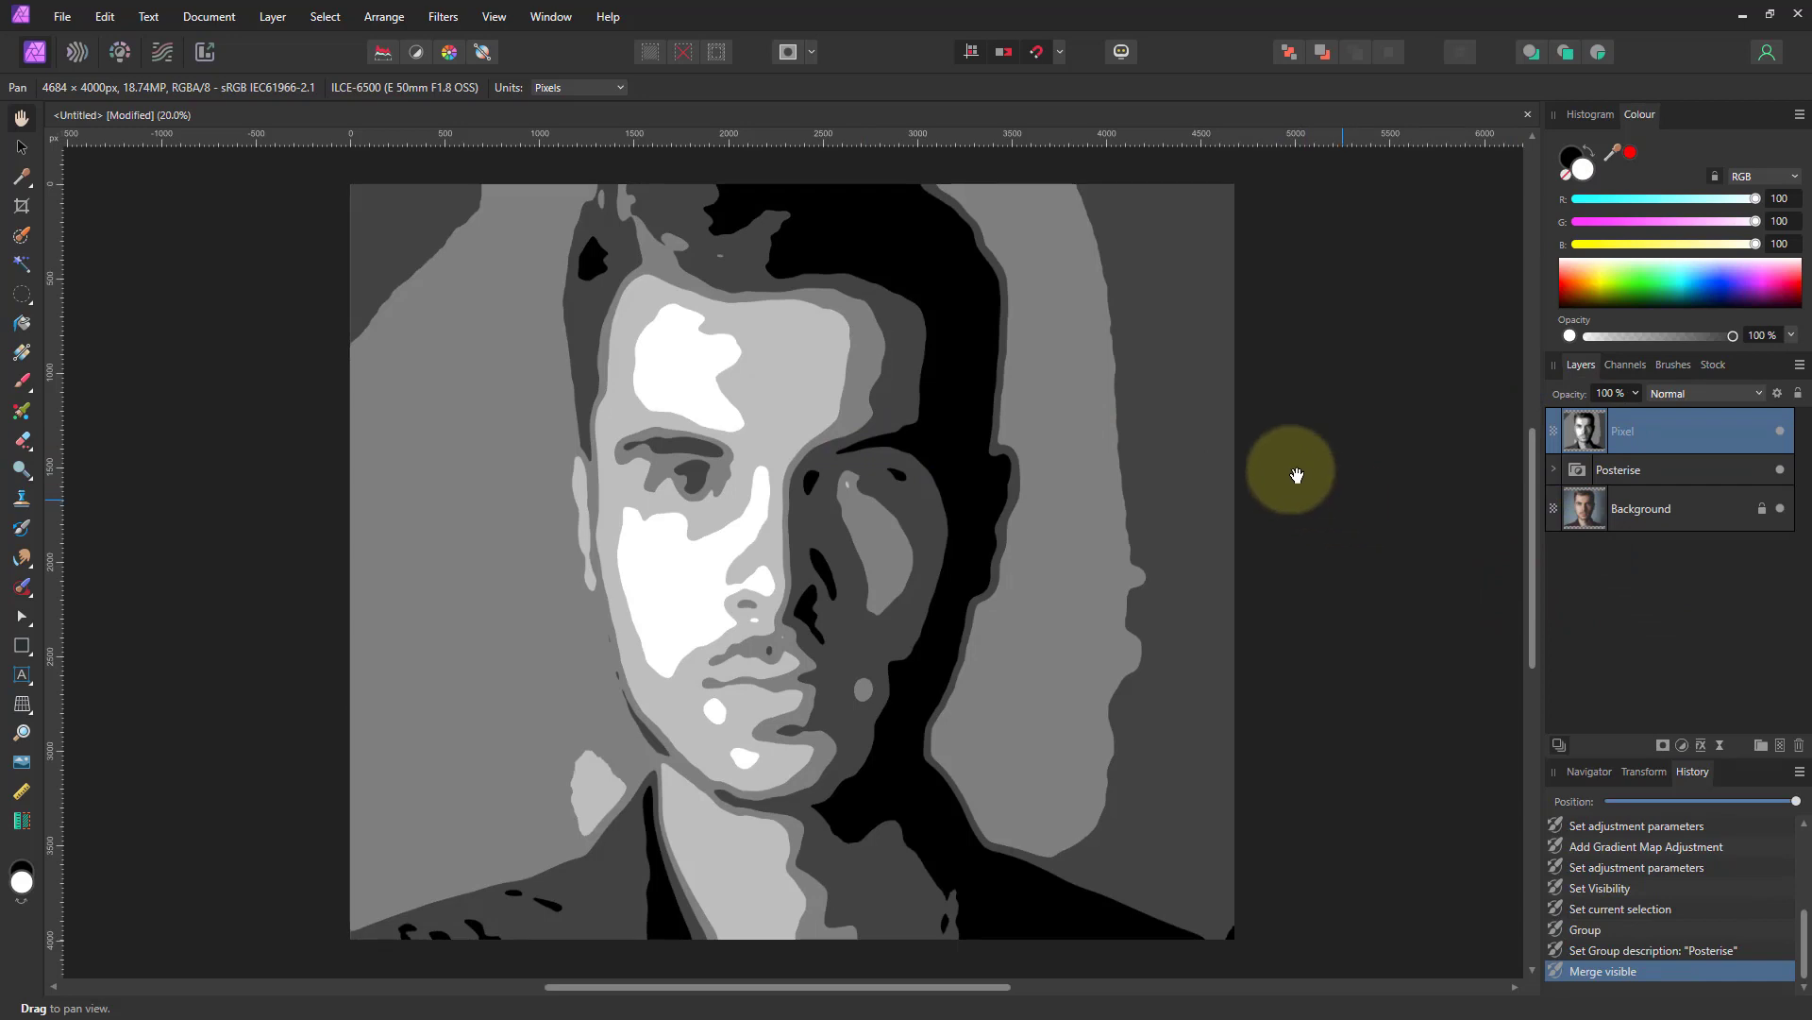
click(444, 18)
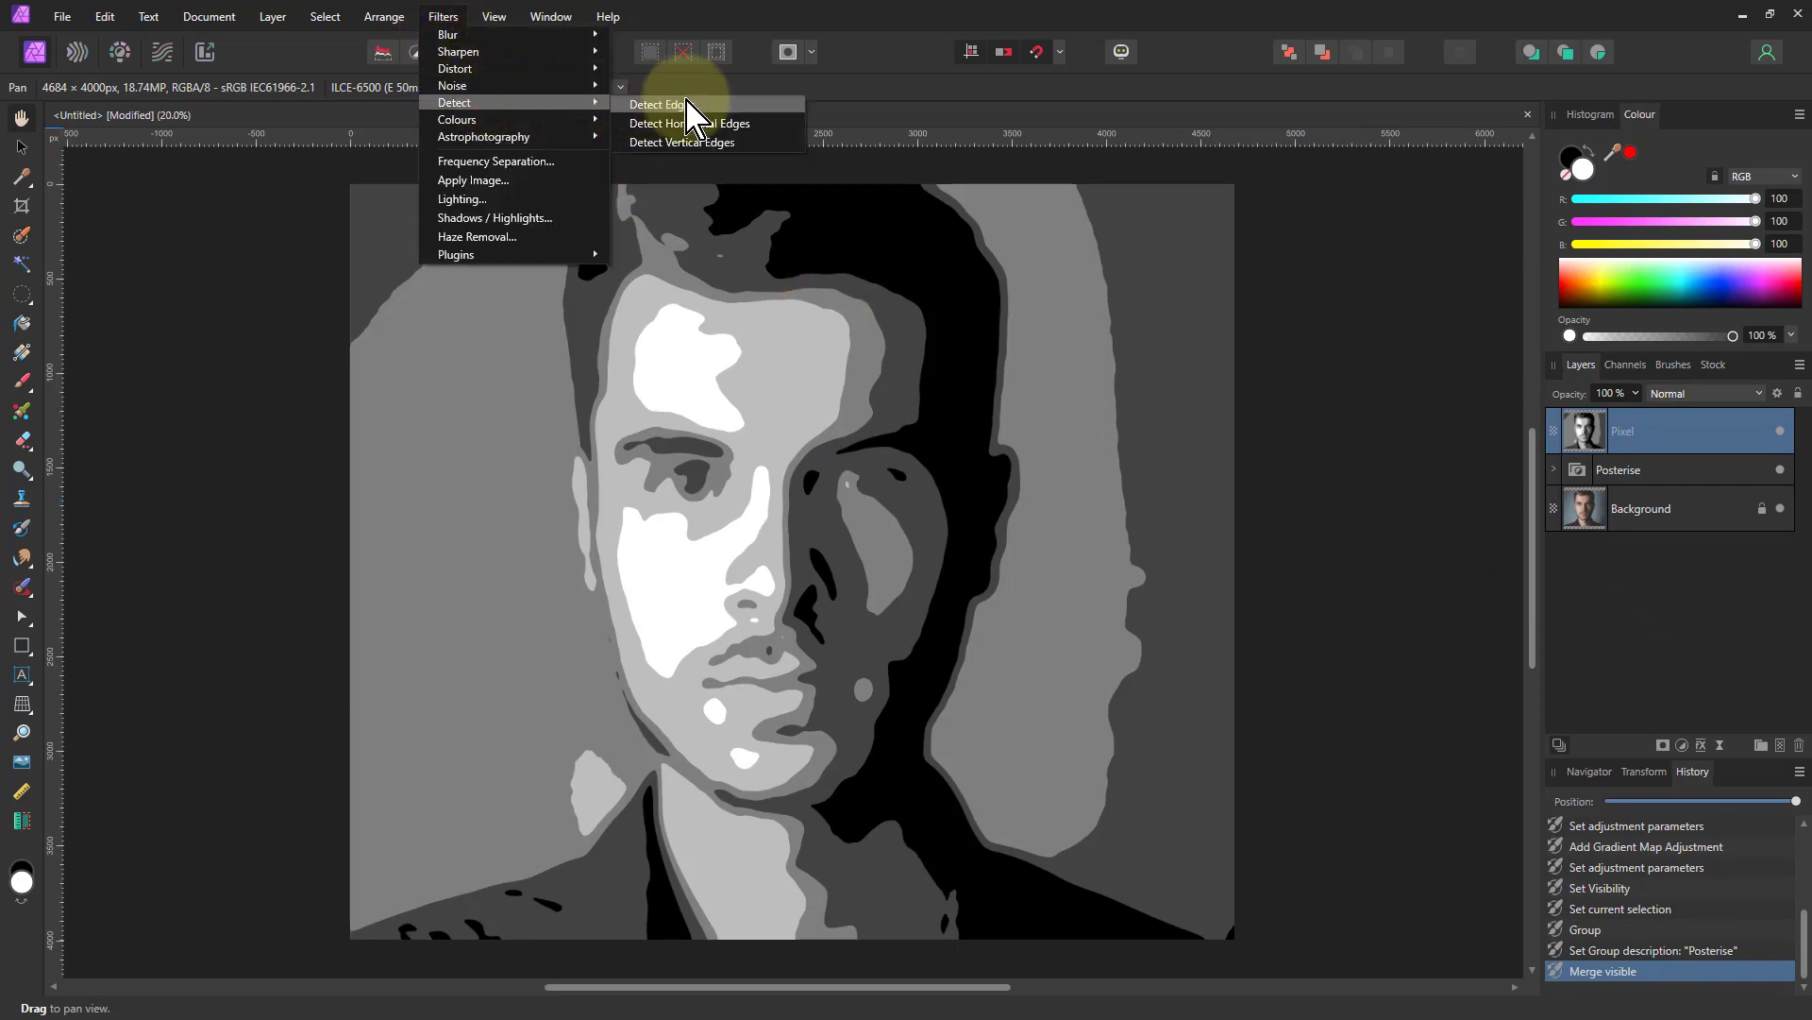
click(689, 102)
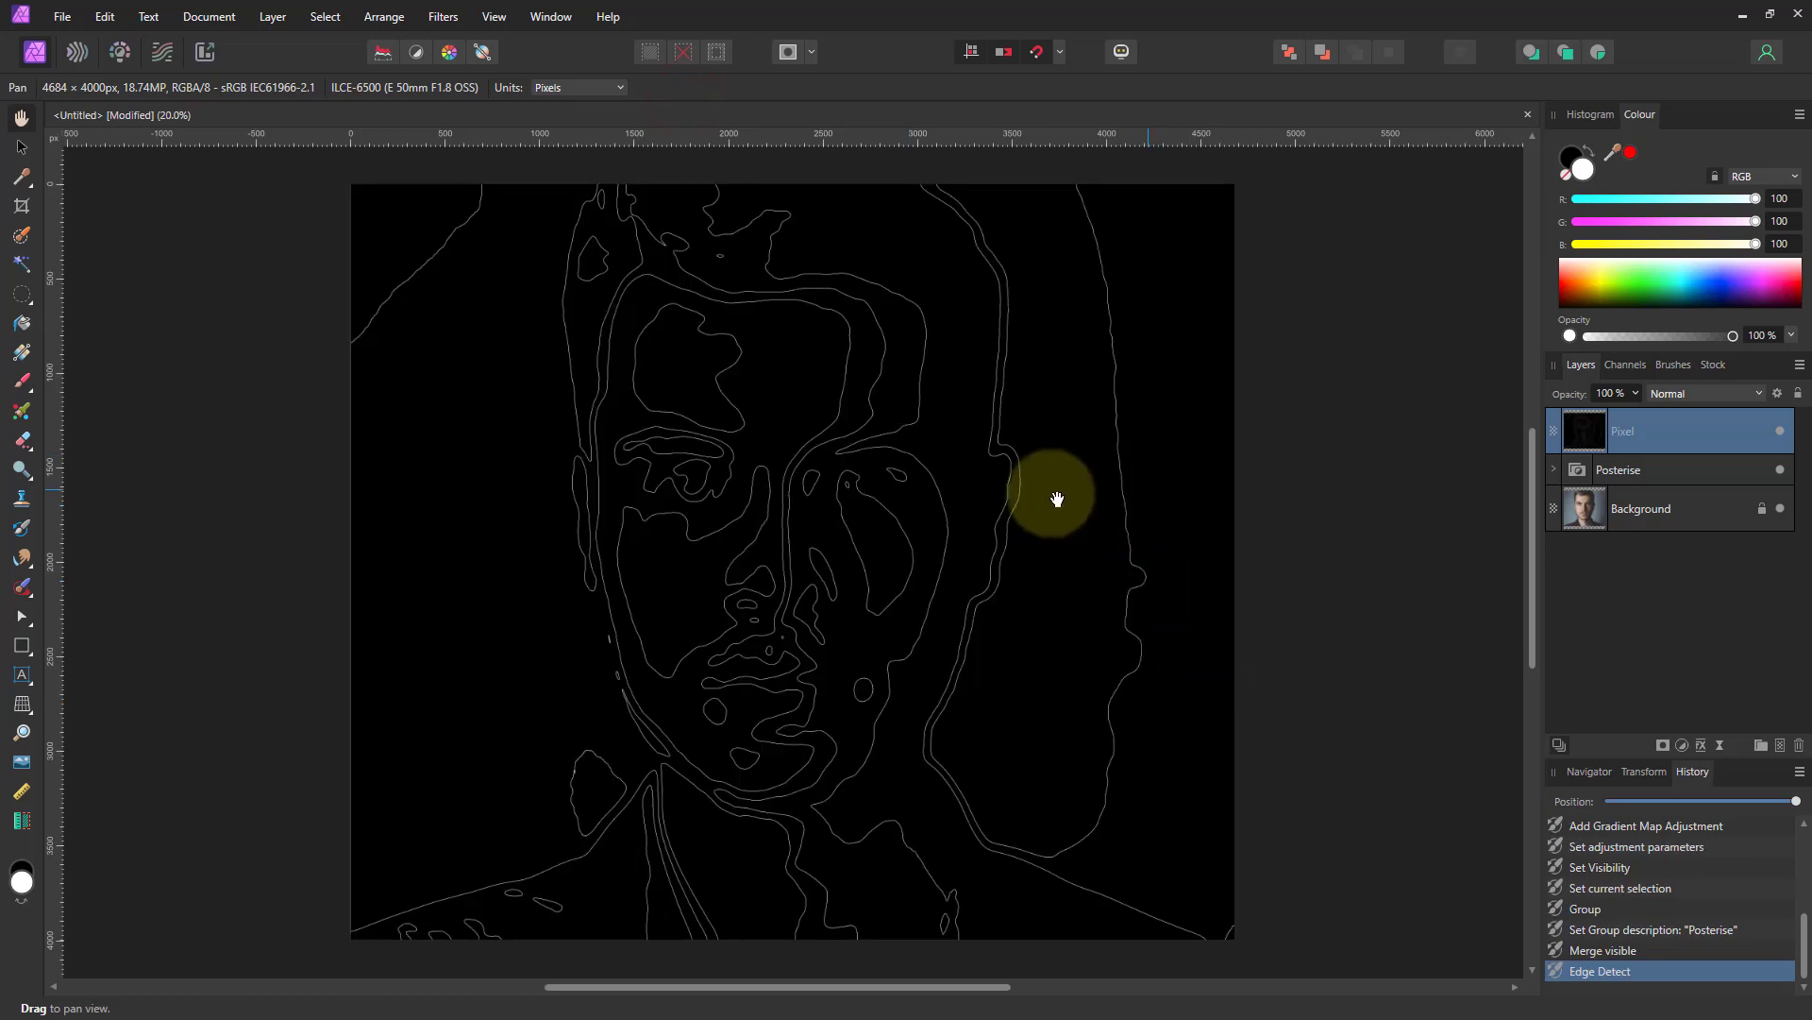
Invert the edge-detected pixel layer to get dark lines on white.
right_click(1588, 437)
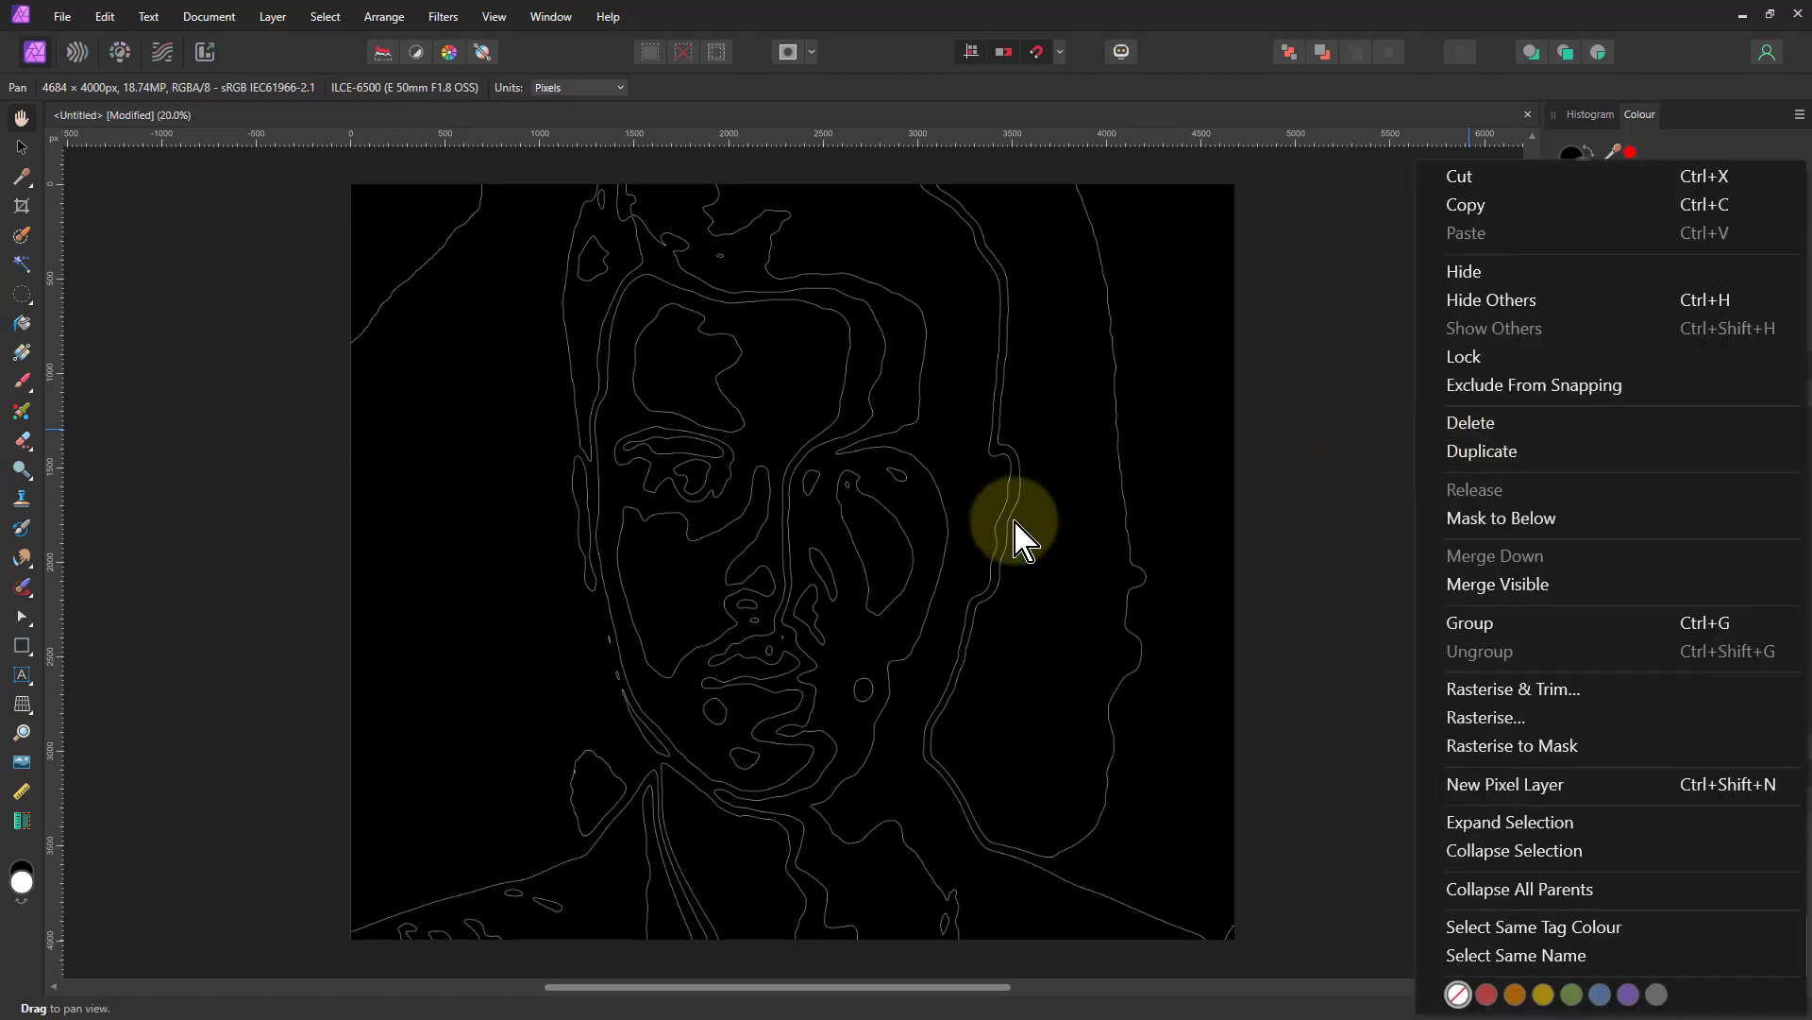
click(275, 22)
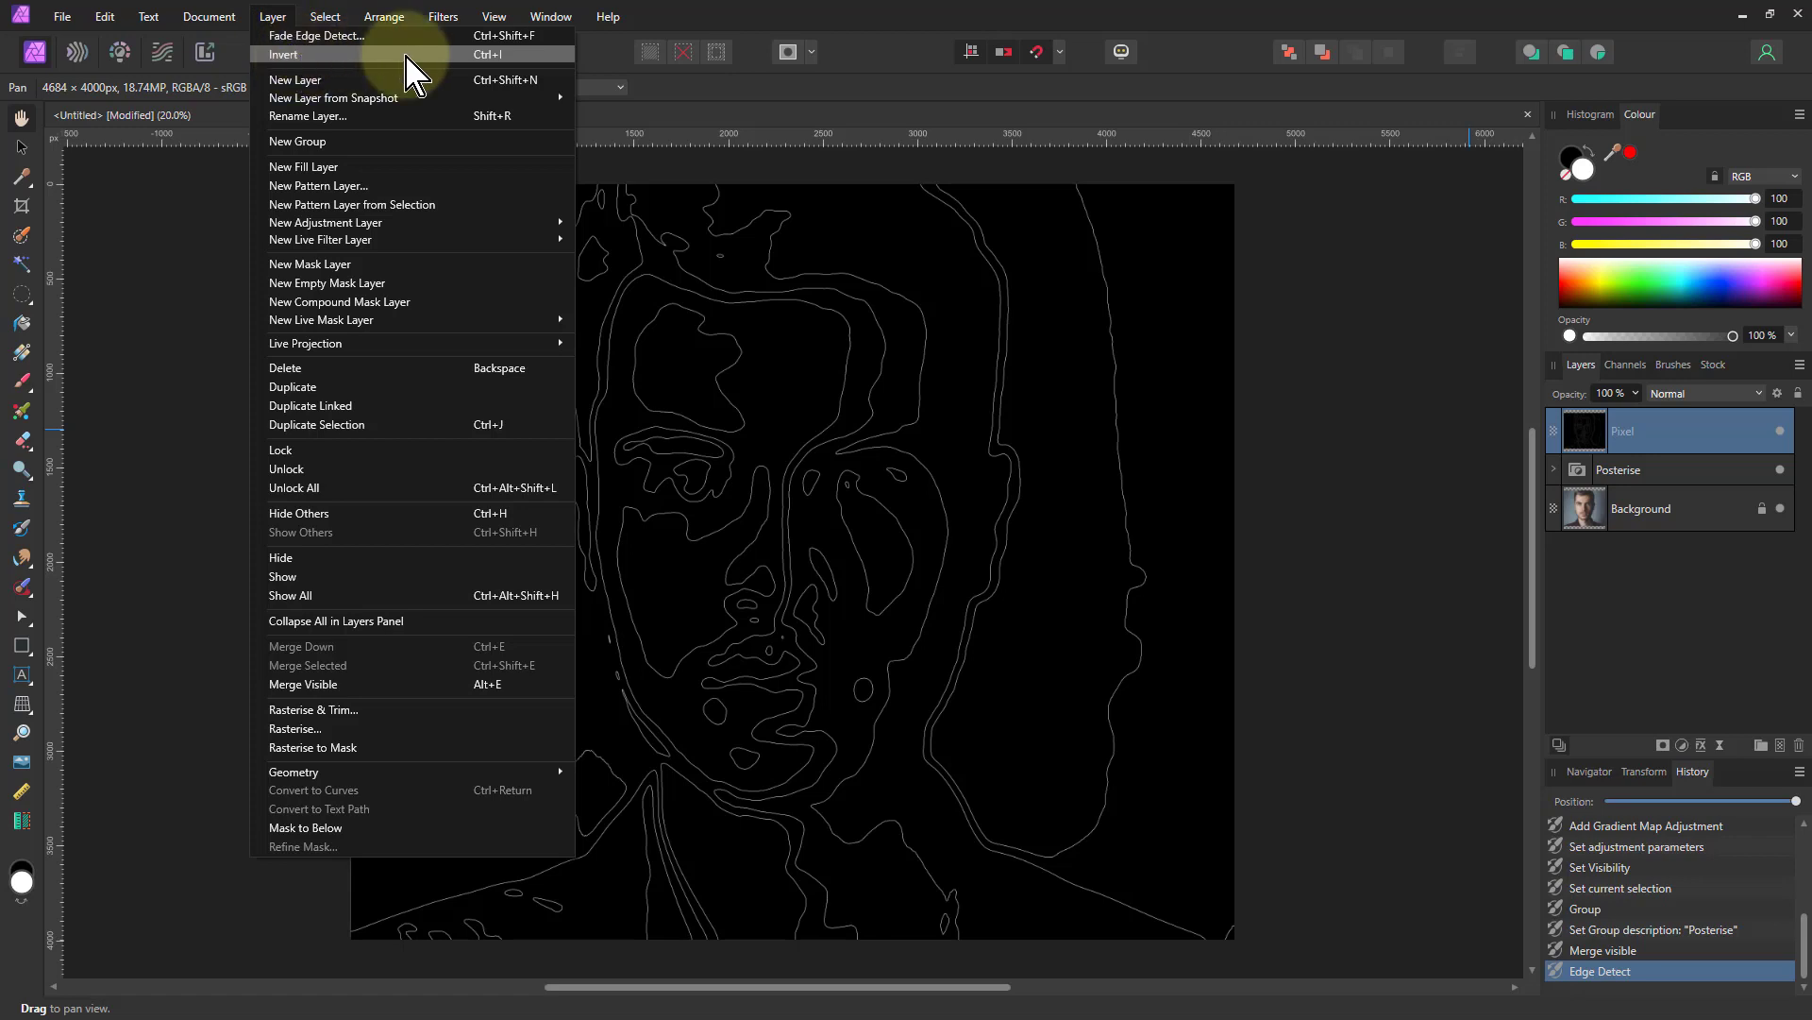
click(406, 55)
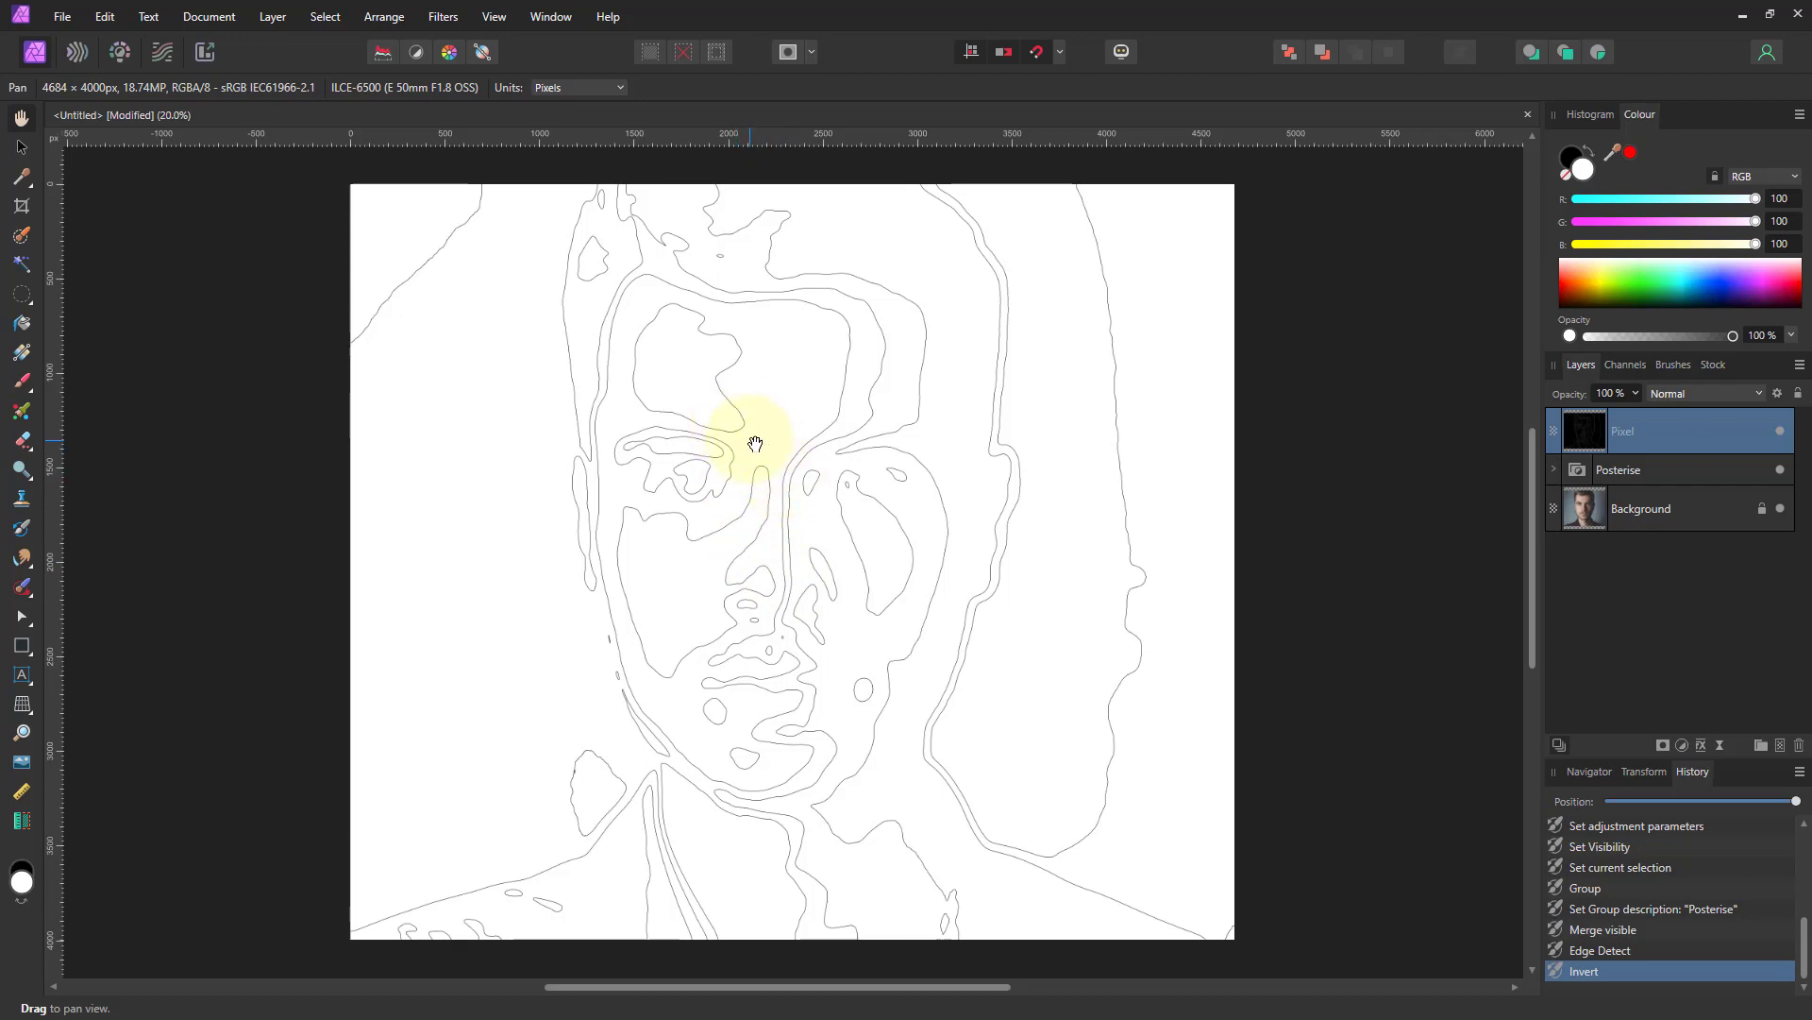
Add a live Gaussian Blur above the inverted line layer with a radius of 5.2 px.
scroll(742, 430, up, 5)
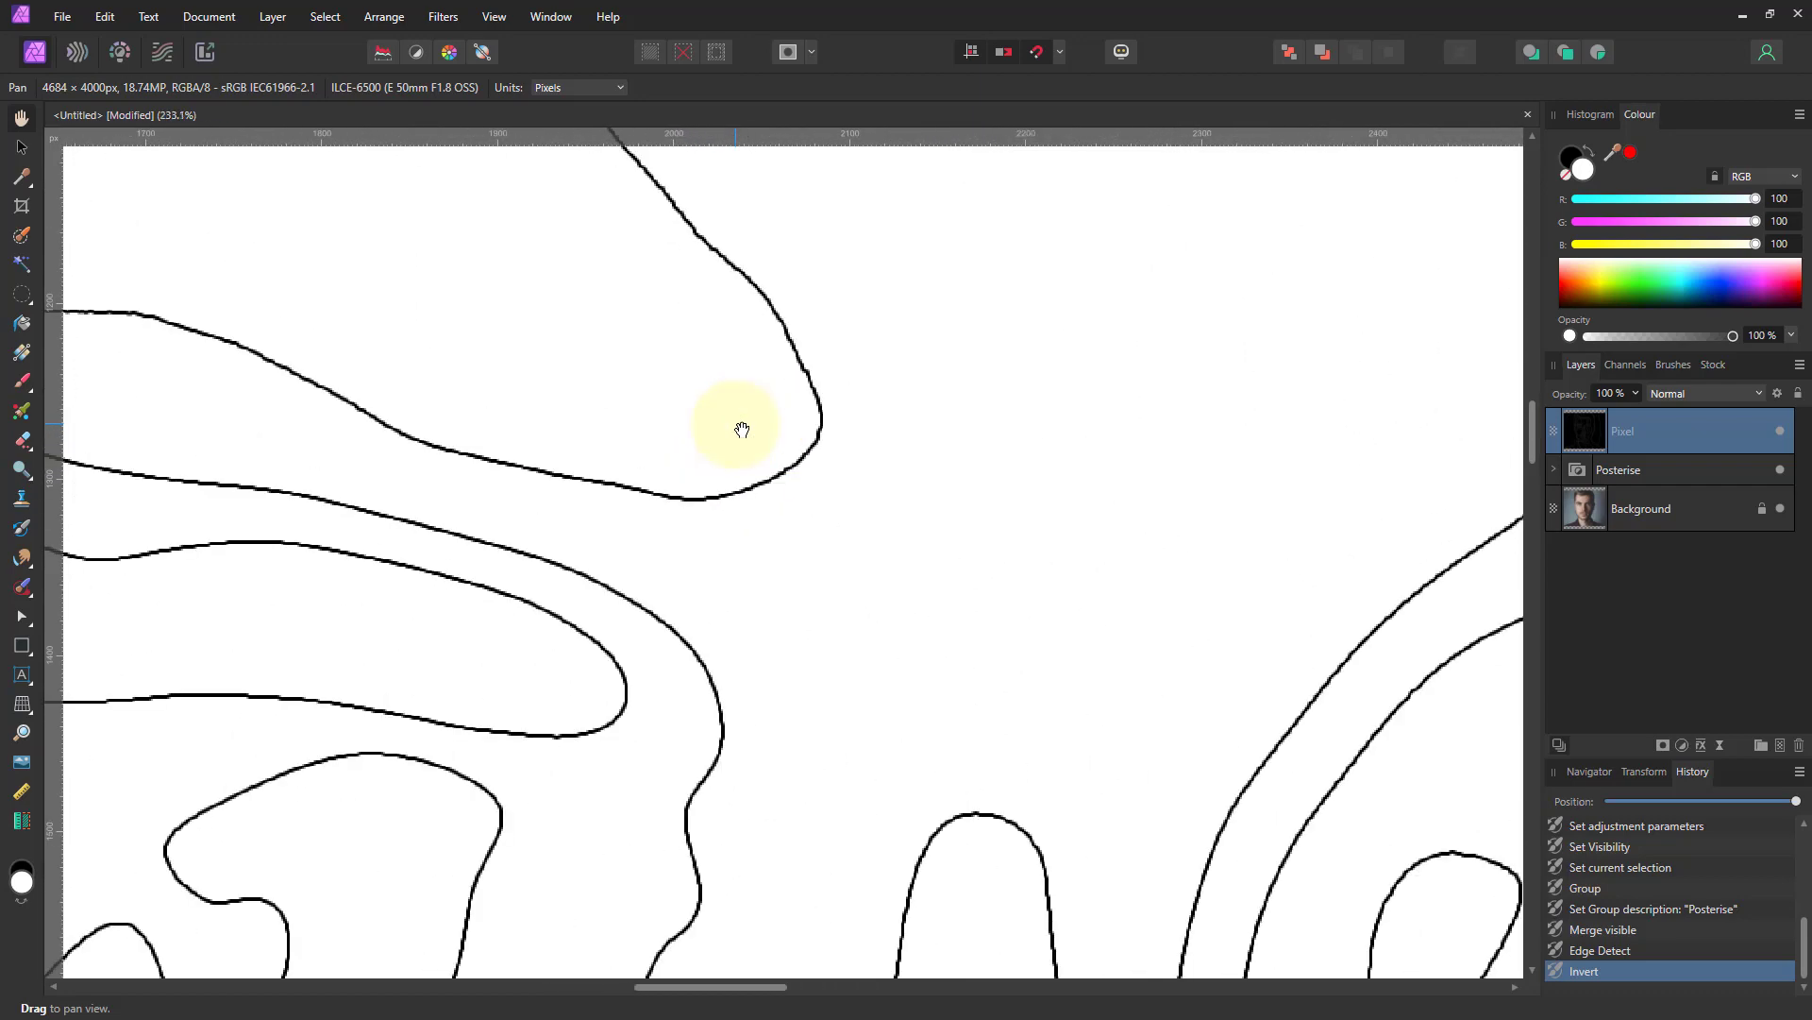
scroll(742, 429, up, 1)
scroll(819, 747, down, 3)
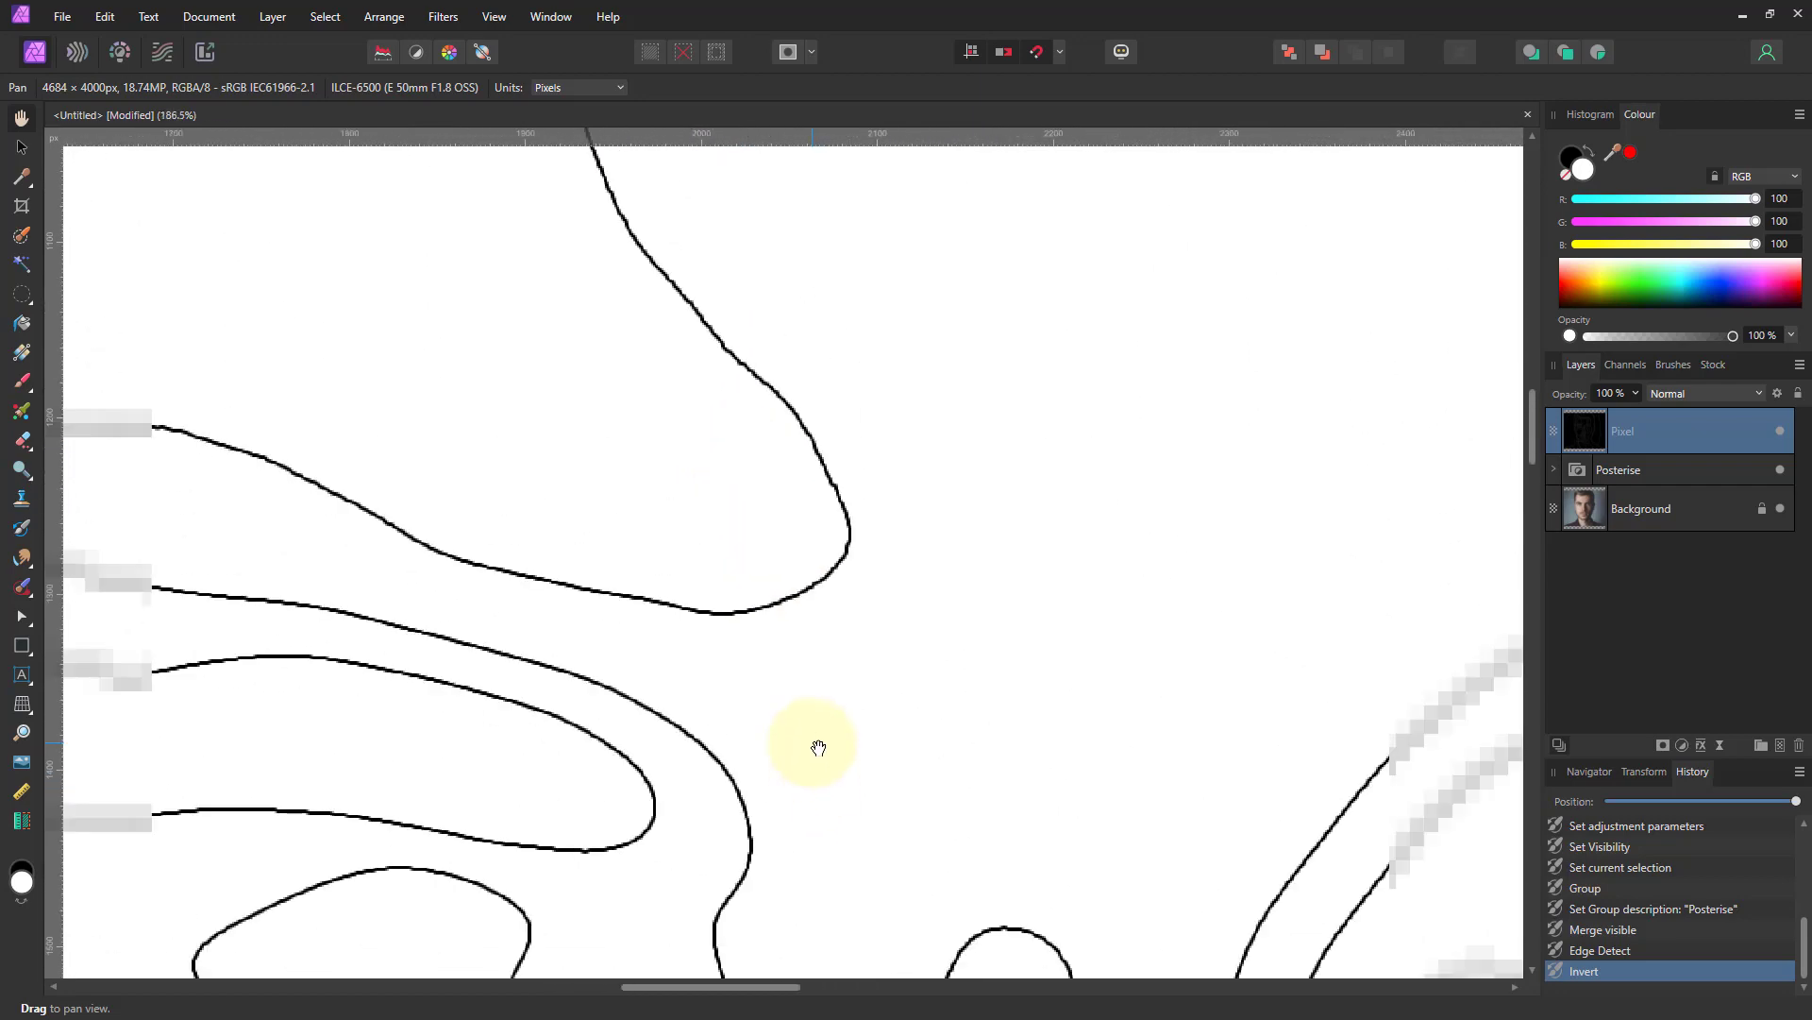
scroll(831, 701, up, 1)
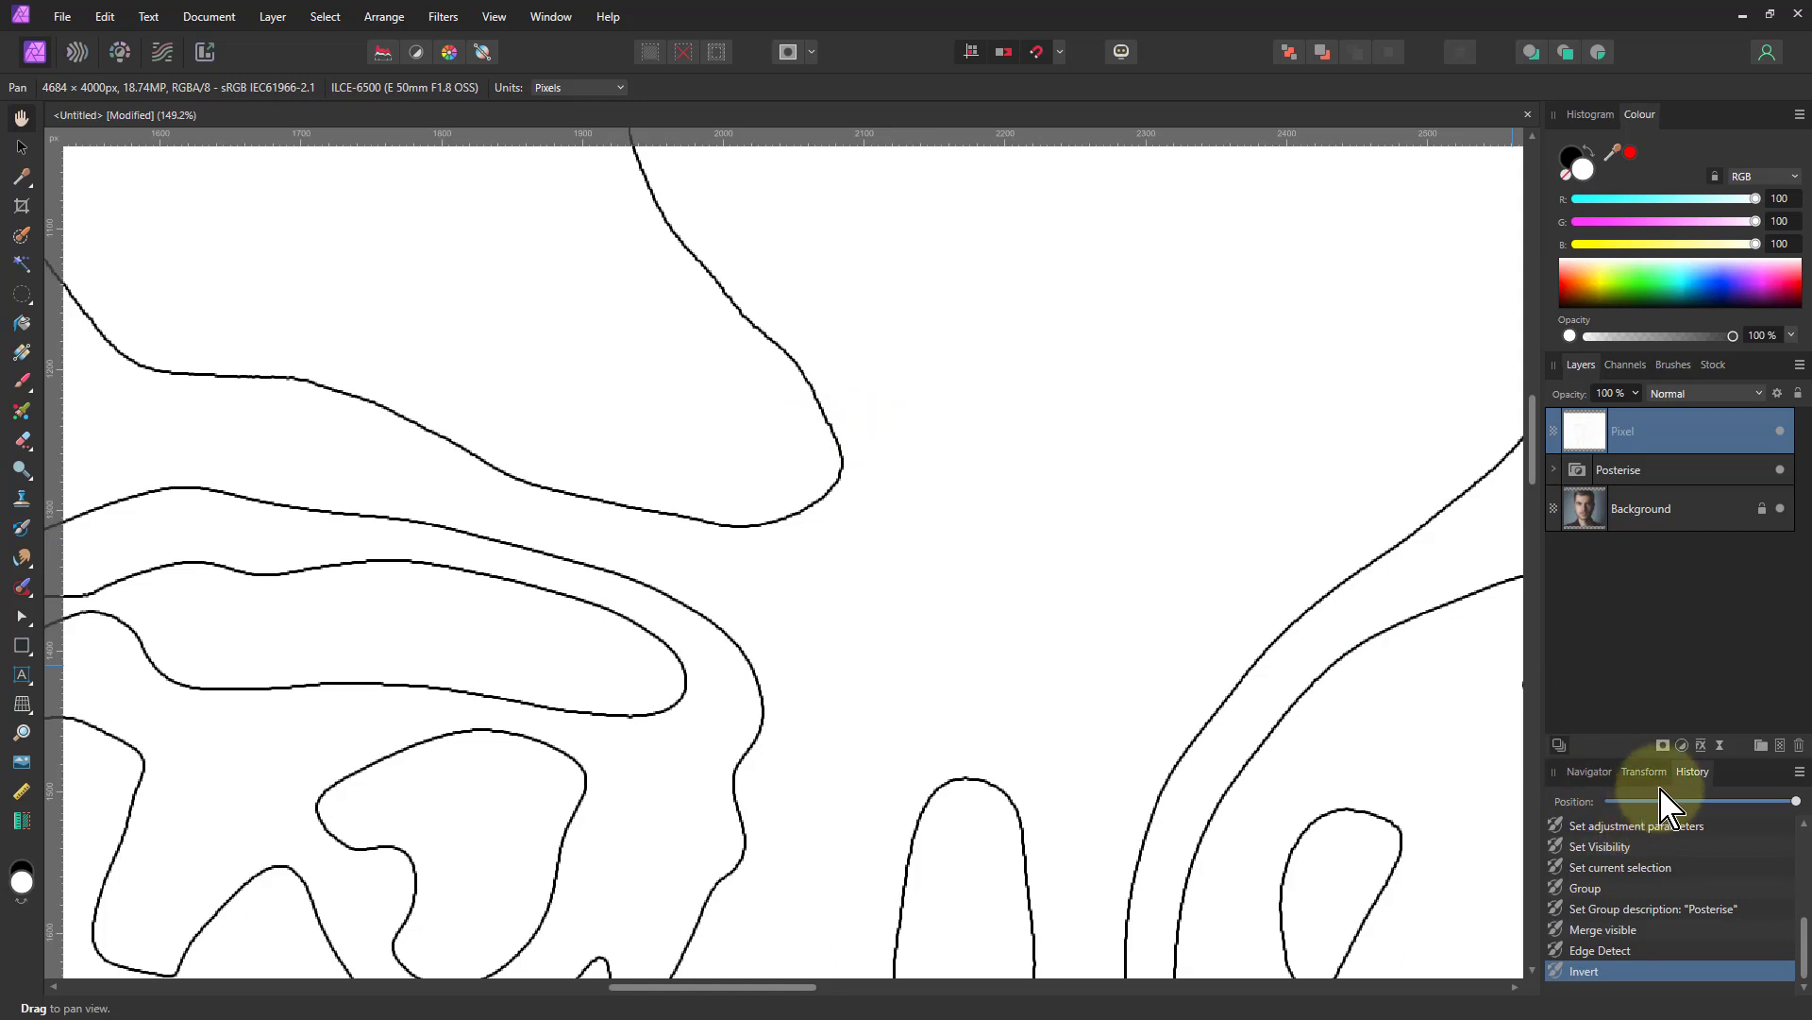
click(1720, 761)
click(1685, 47)
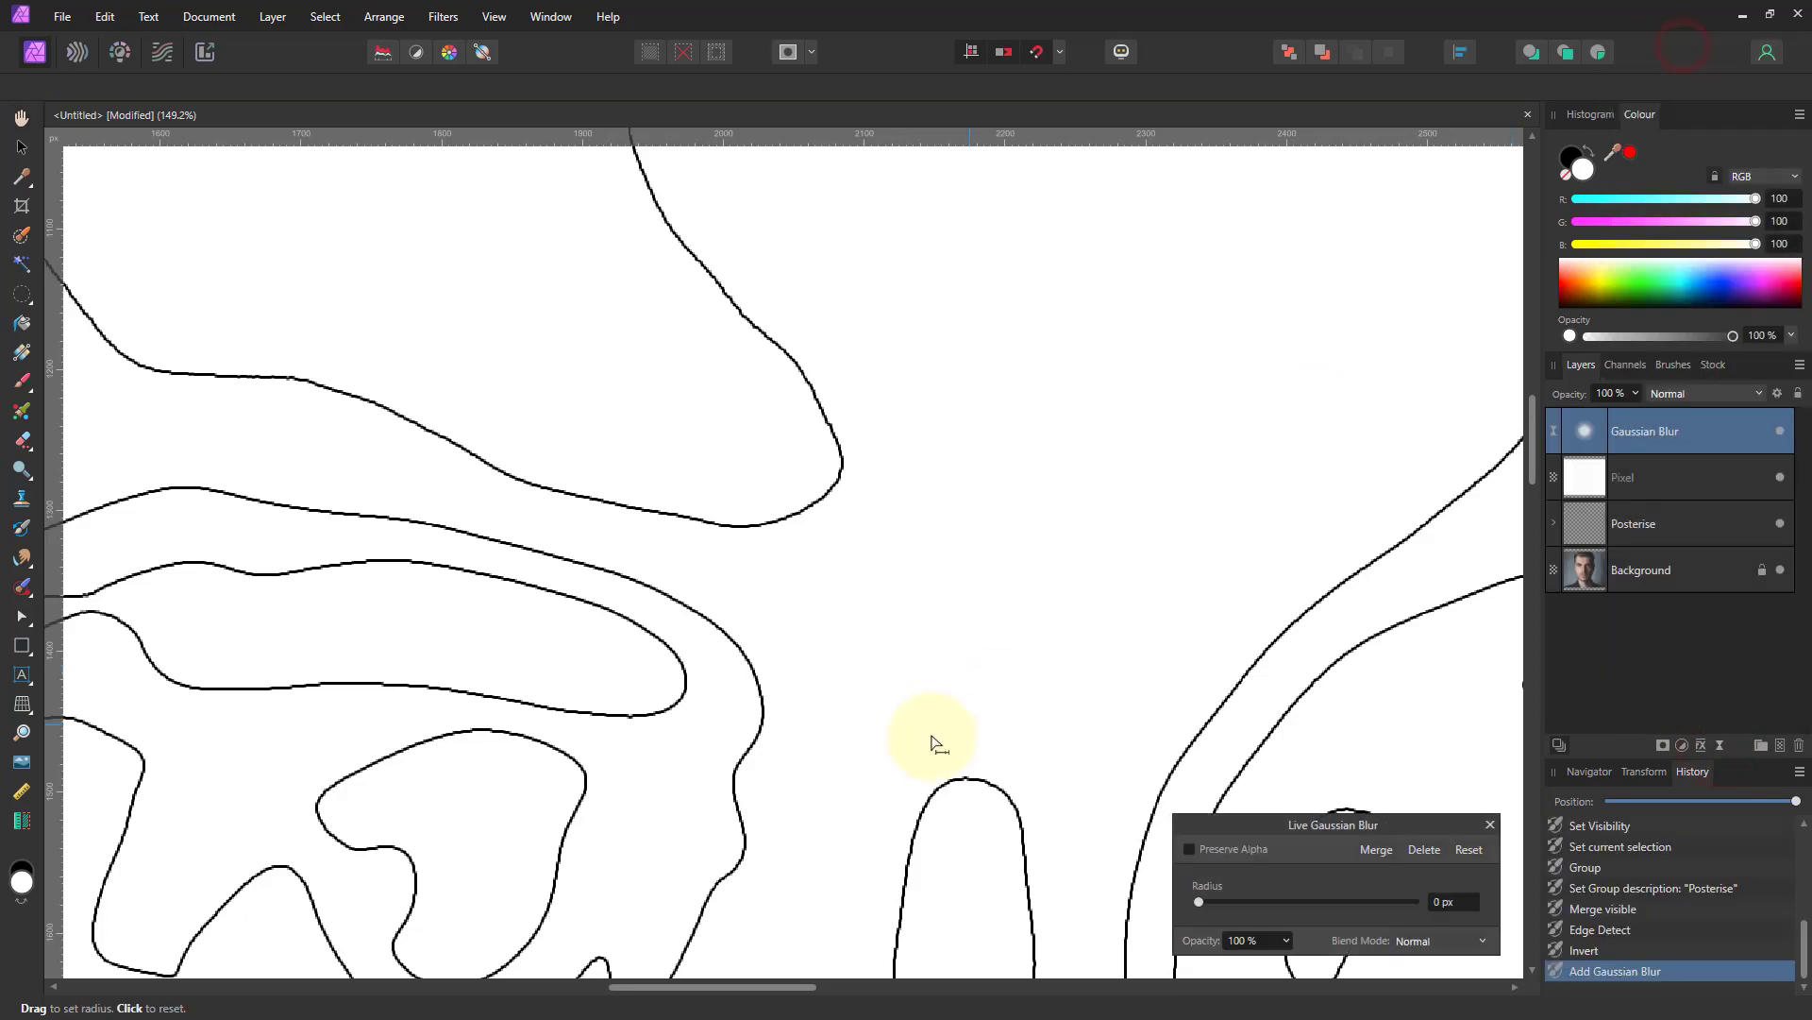
drag(1197, 902, 1270, 903)
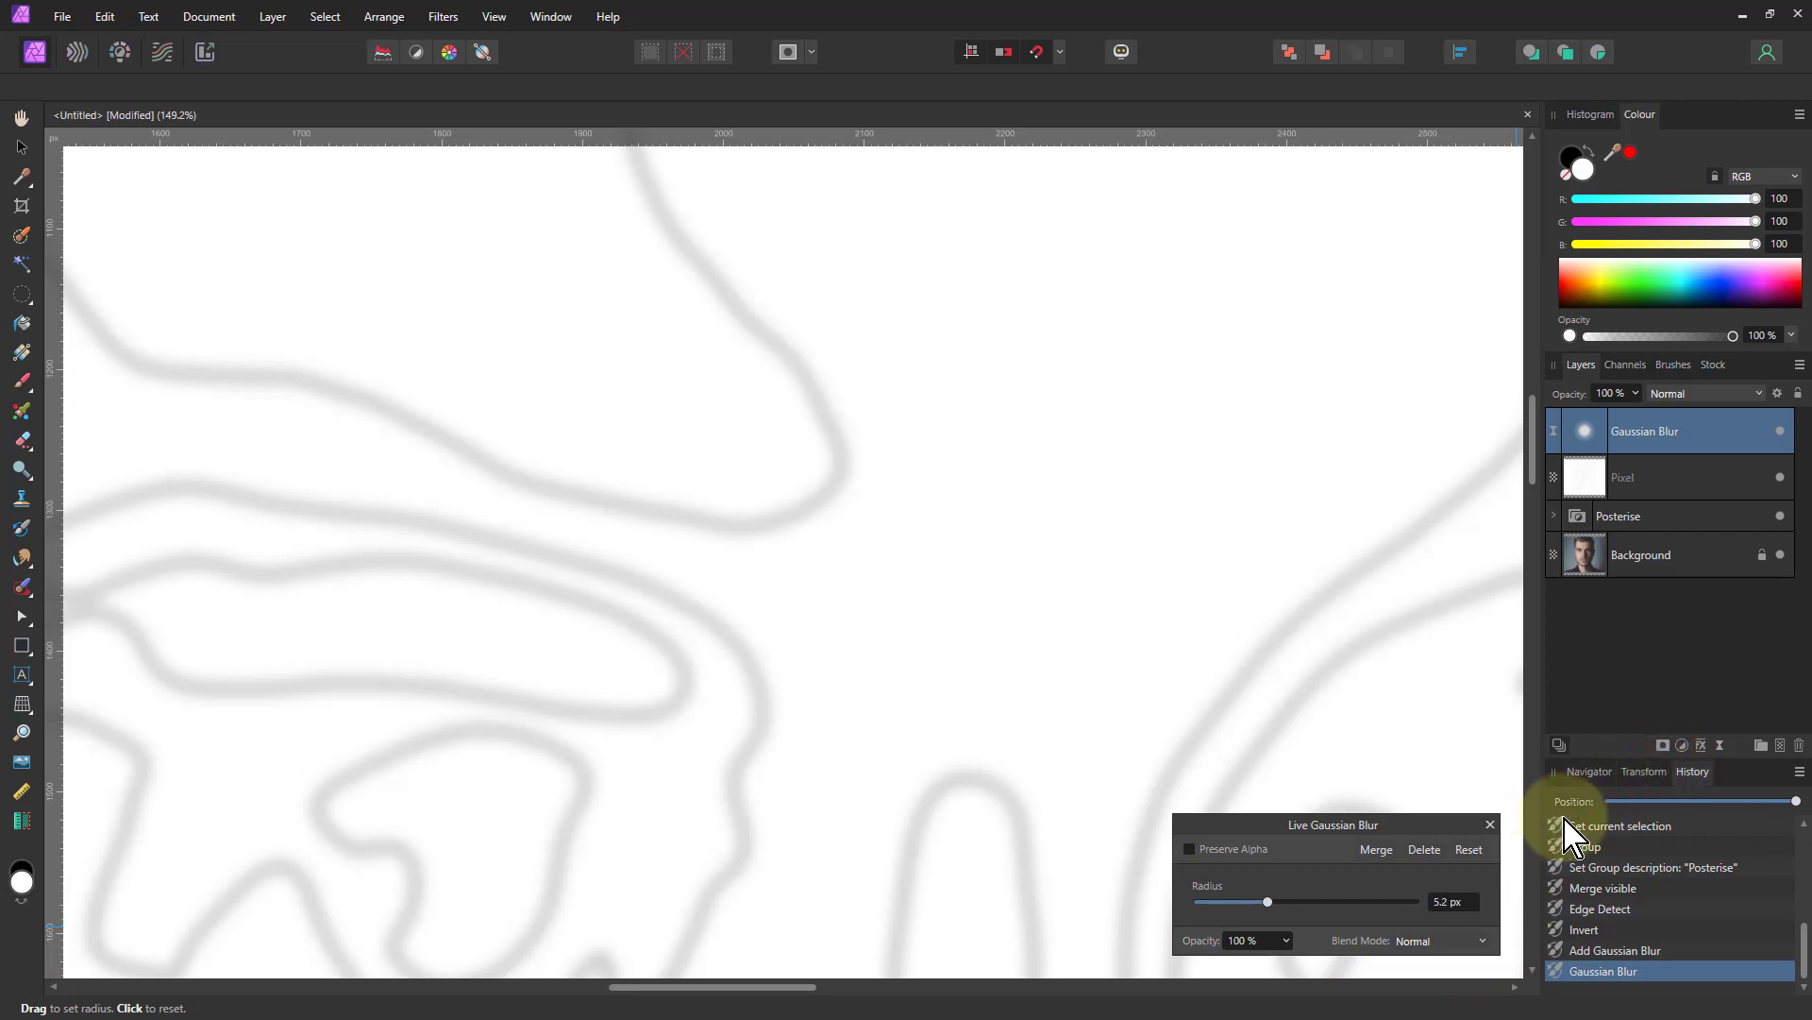
Add a Levels adjustment above the line layer's blur and set its black level to 93%.
click(1682, 746)
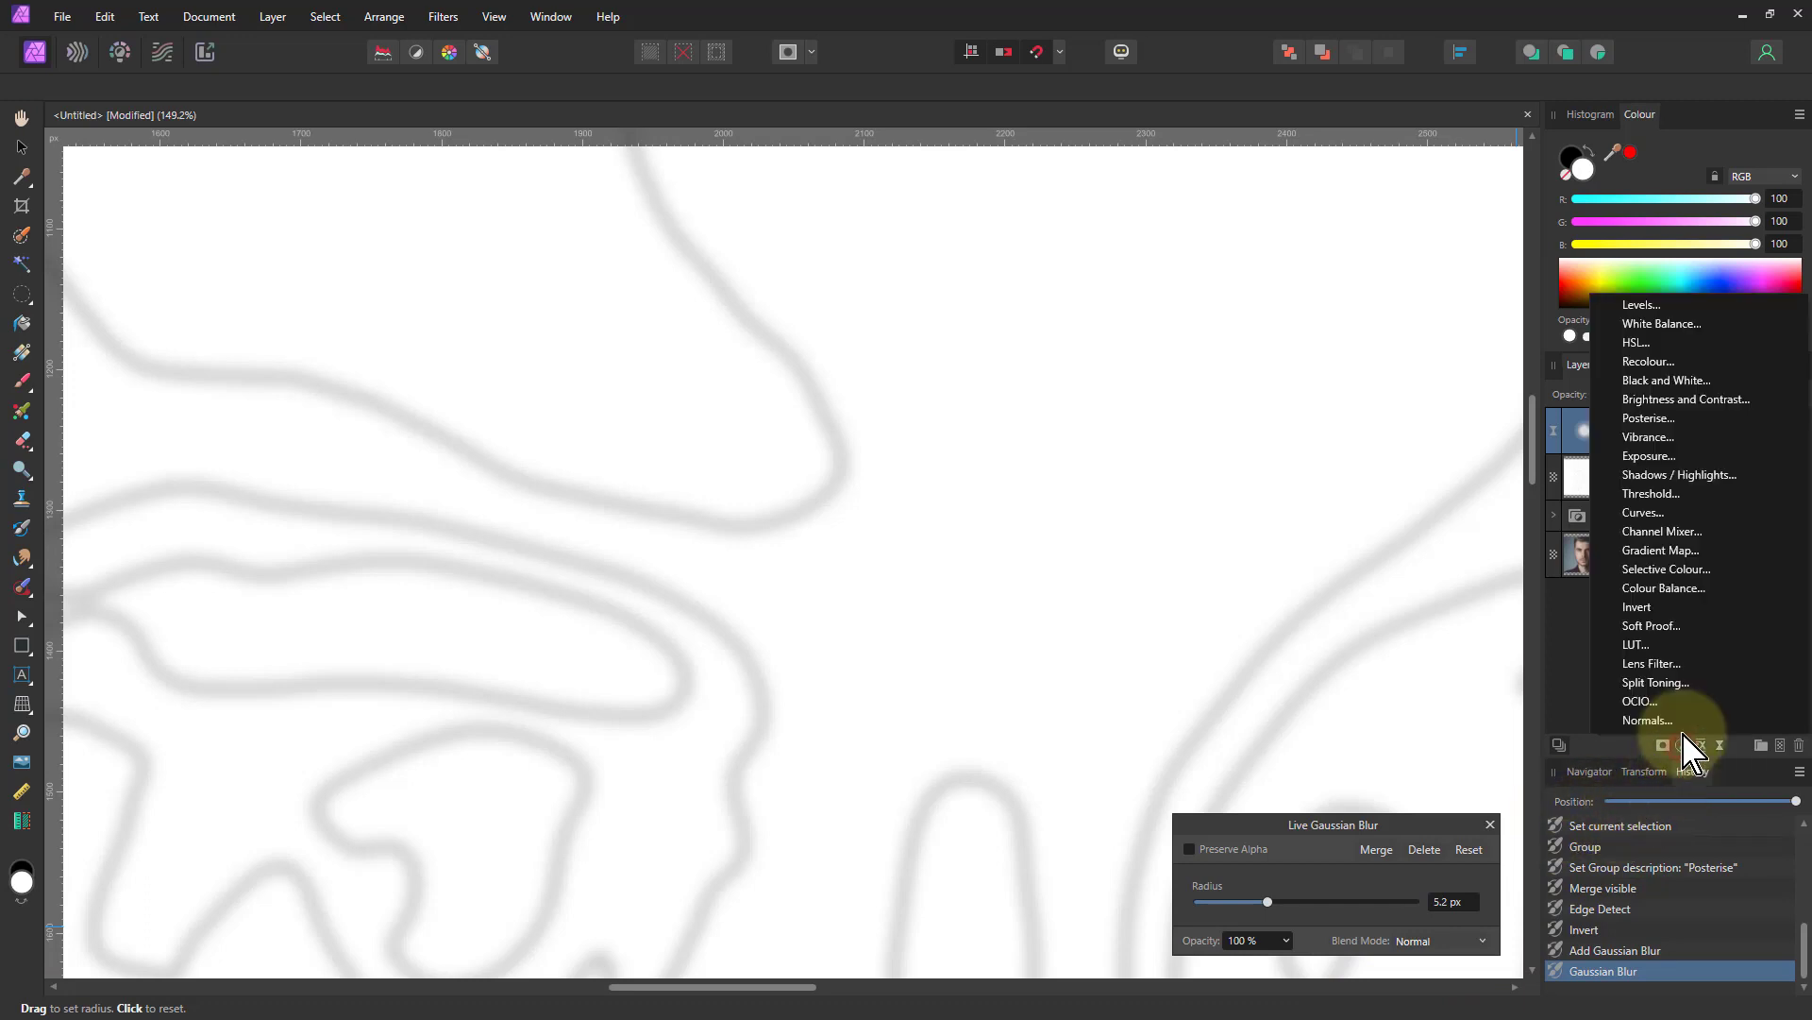
click(1643, 305)
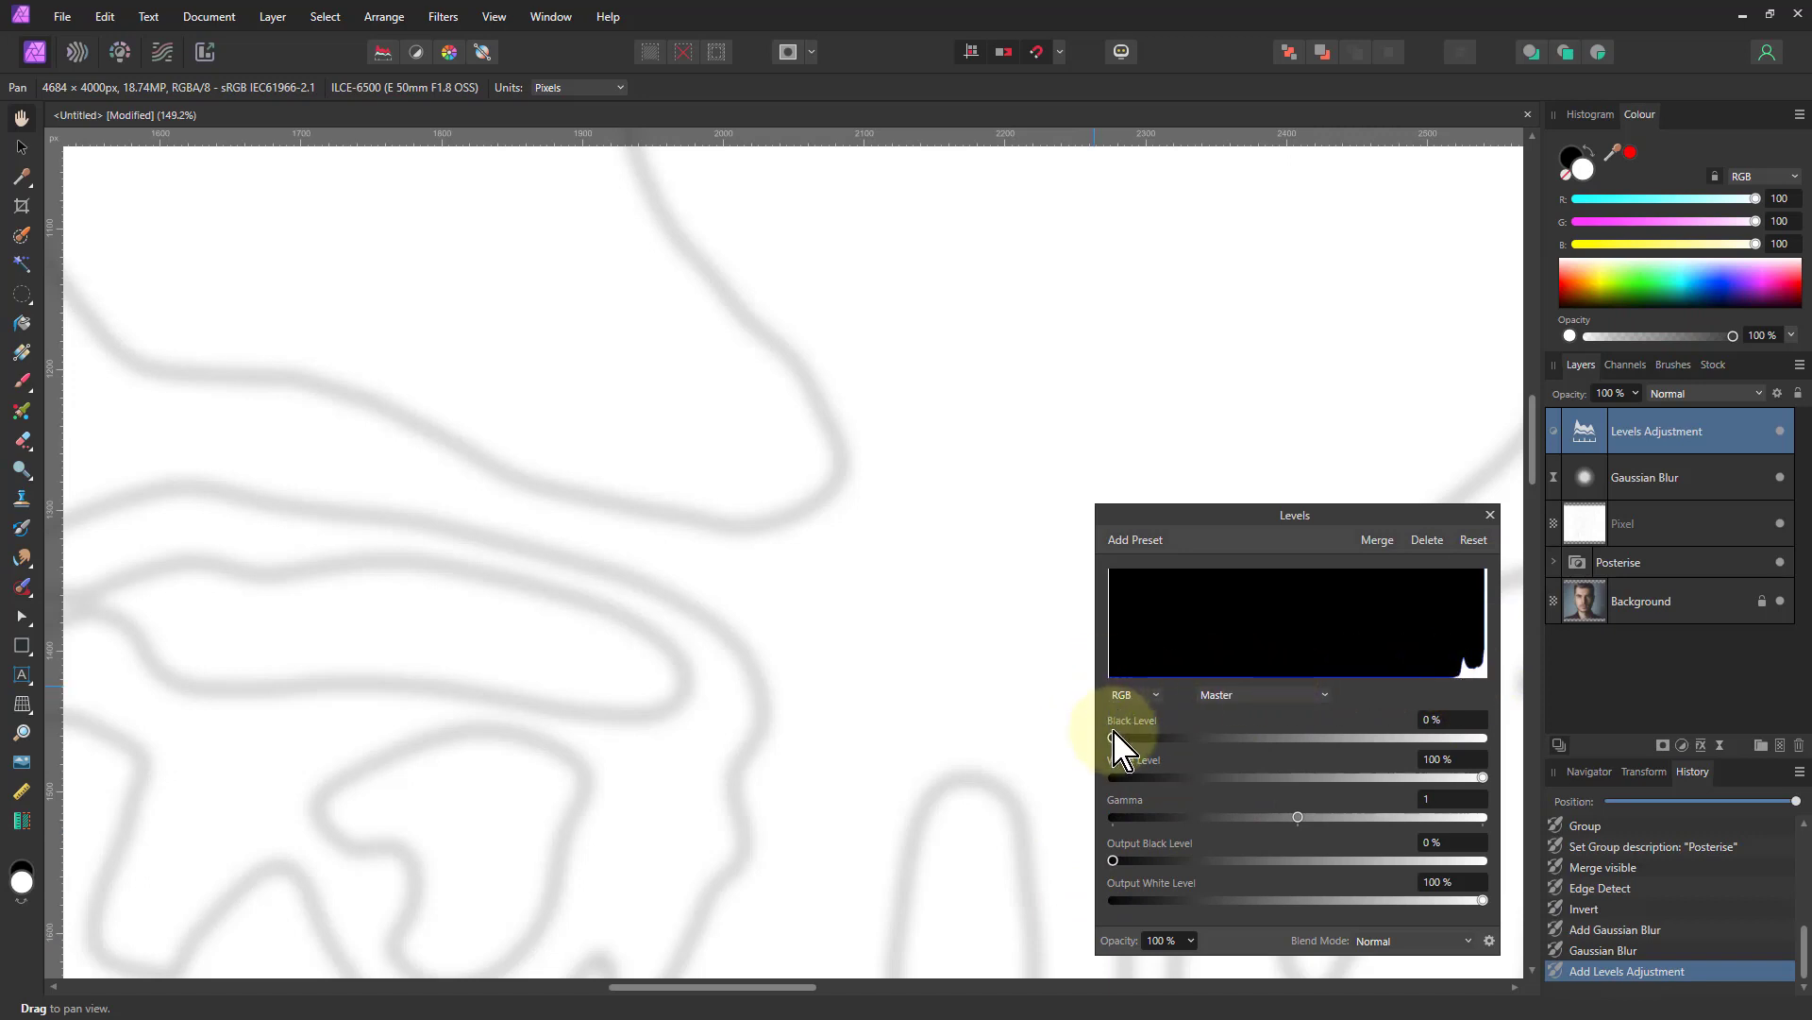
mouse_move(1113, 740)
mouse_down()
mouse_move(1484, 761)
mouse_move(1459, 740)
mouse_up()
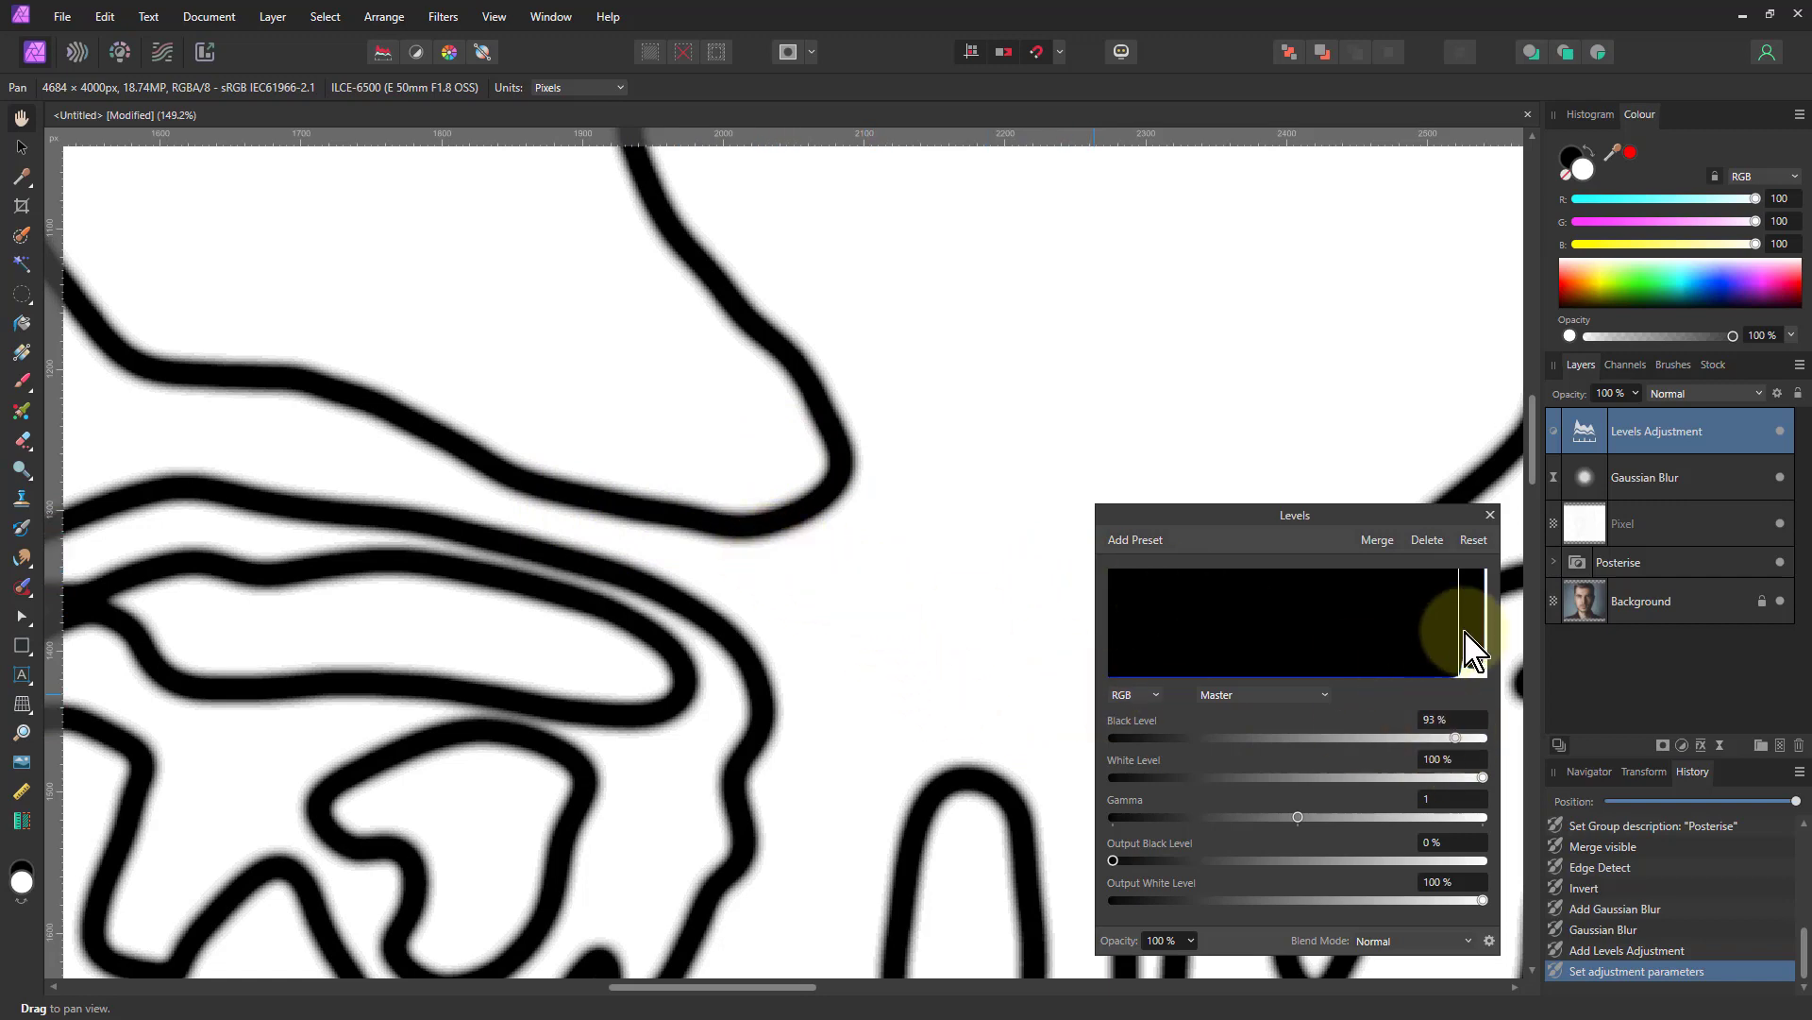
Reduce the line layer's live Gaussian Blur radius to 1.3 px for thinner lines and close its settings.
double_click(1586, 479)
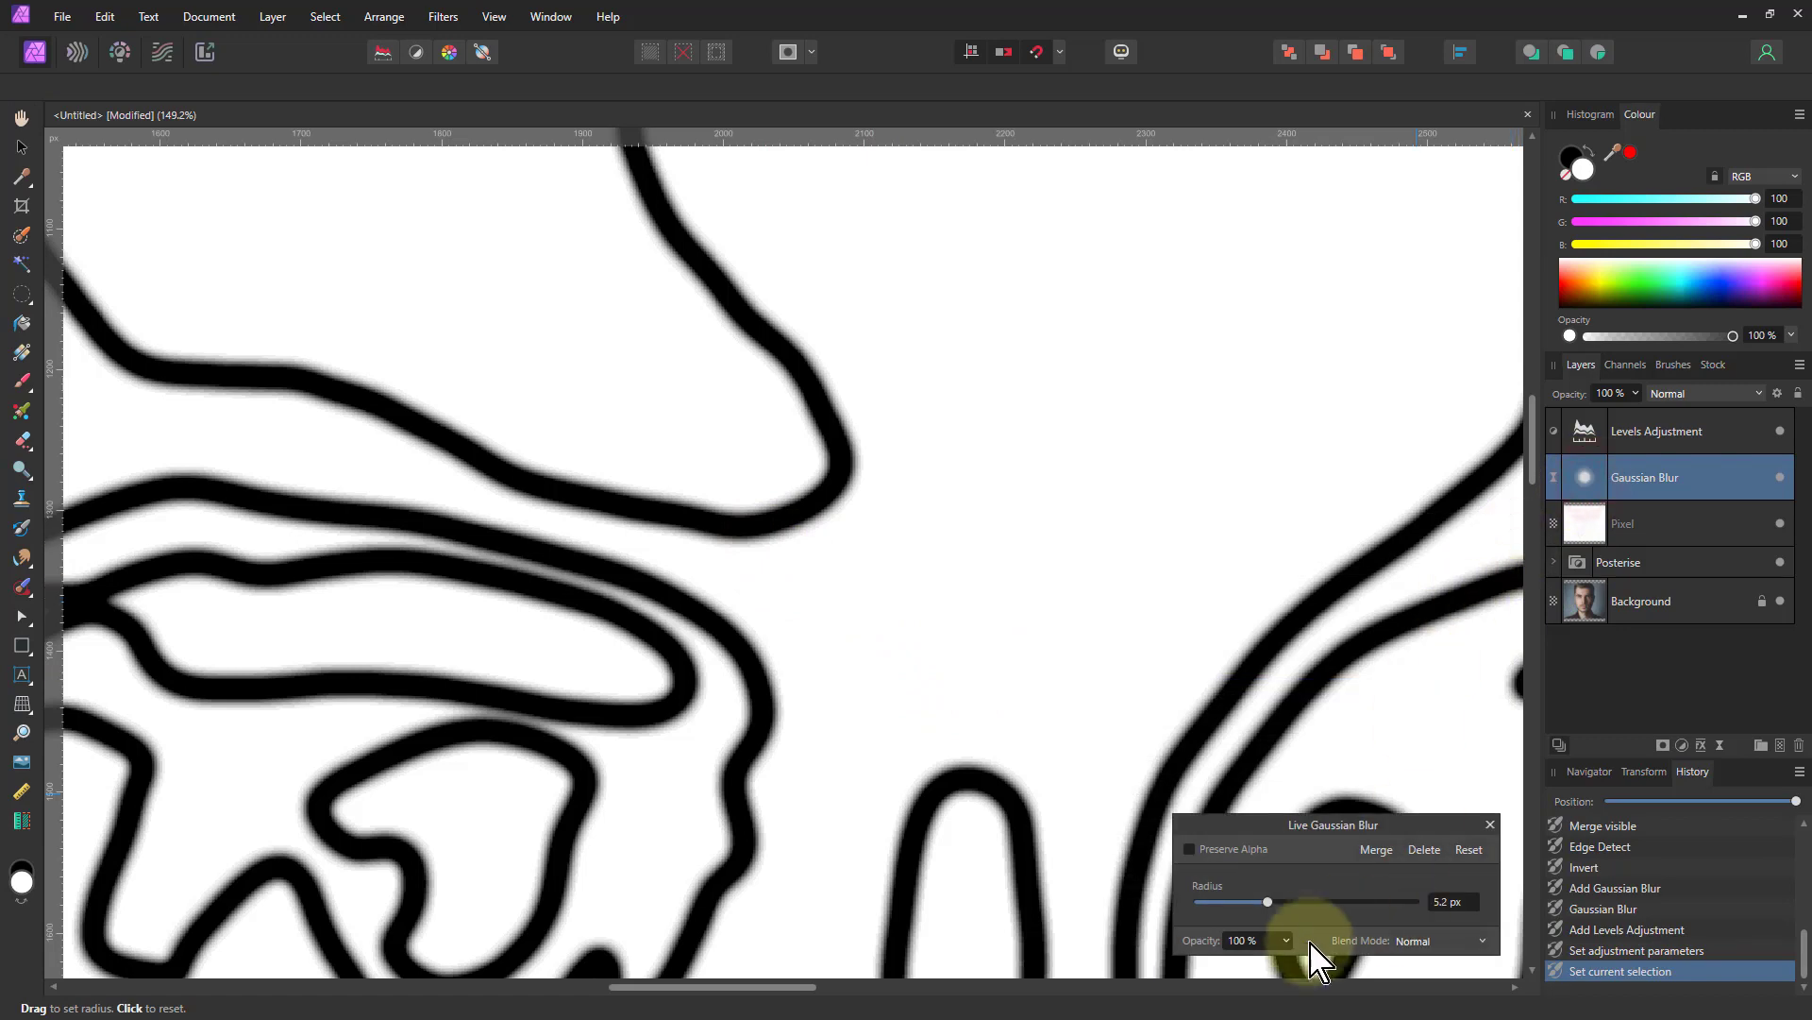
click(1268, 901)
drag(1268, 901, 1248, 902)
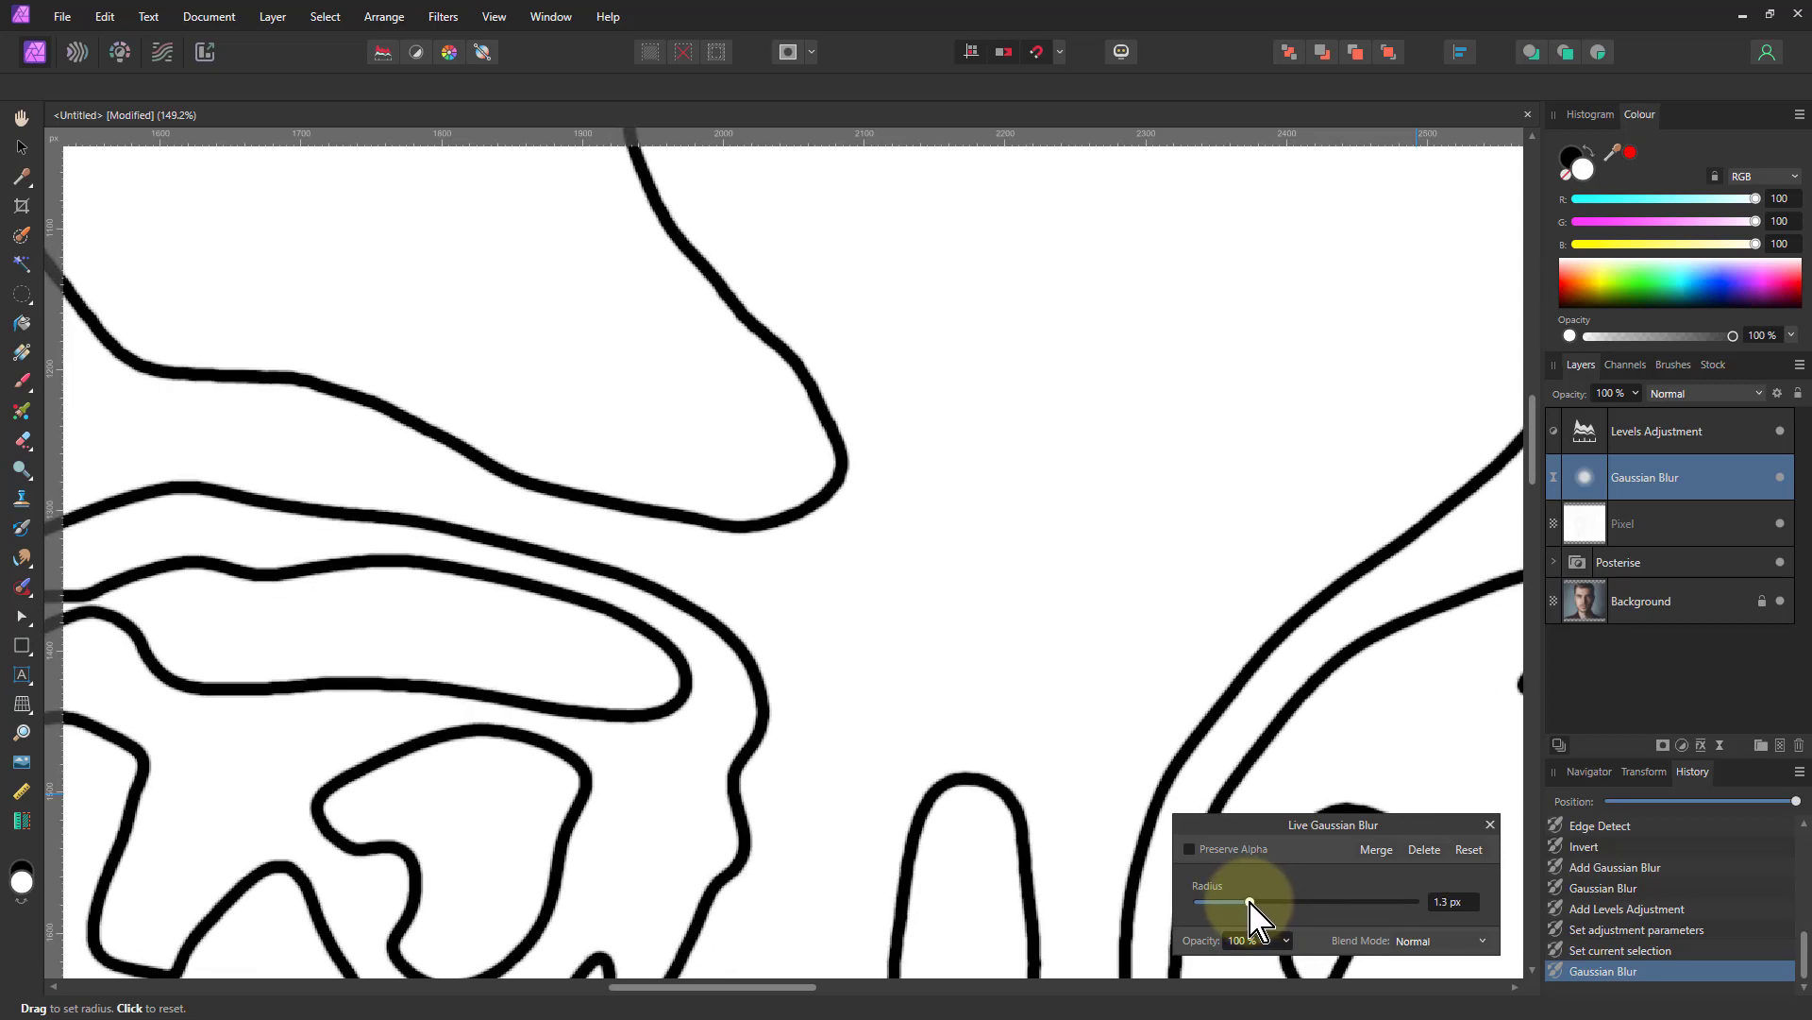
click(1488, 823)
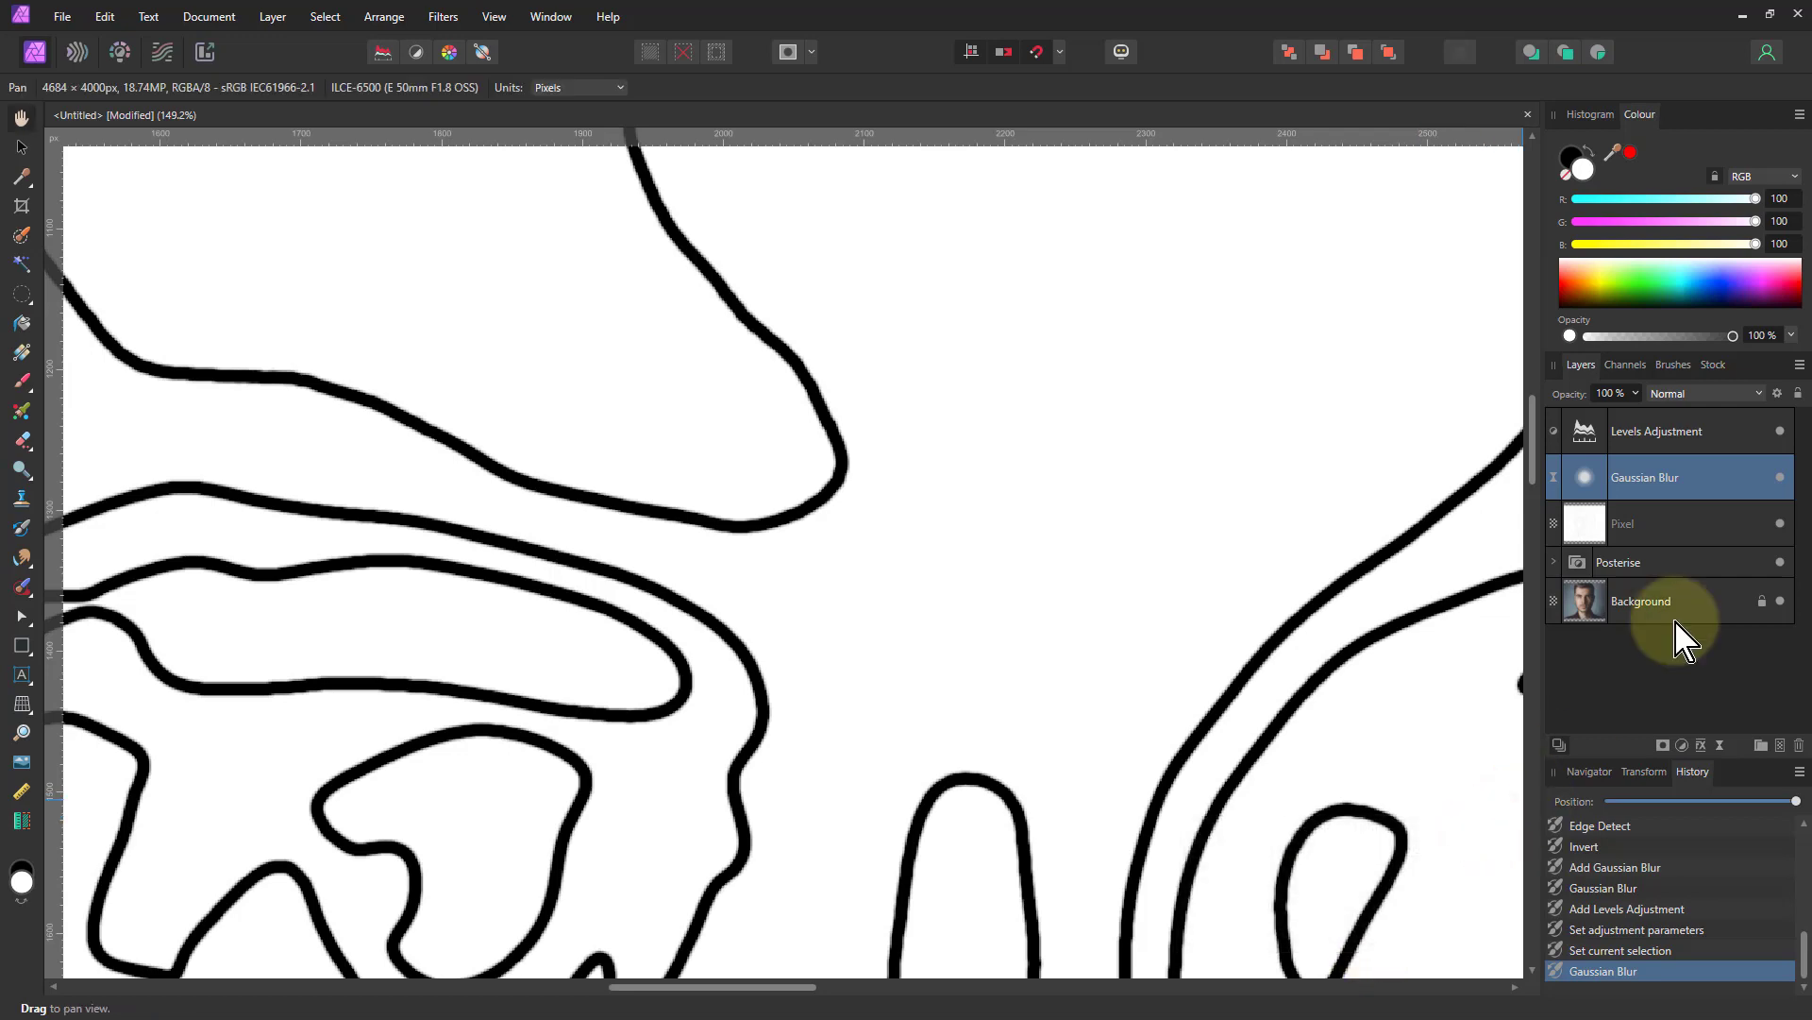
key(ctrl+0)
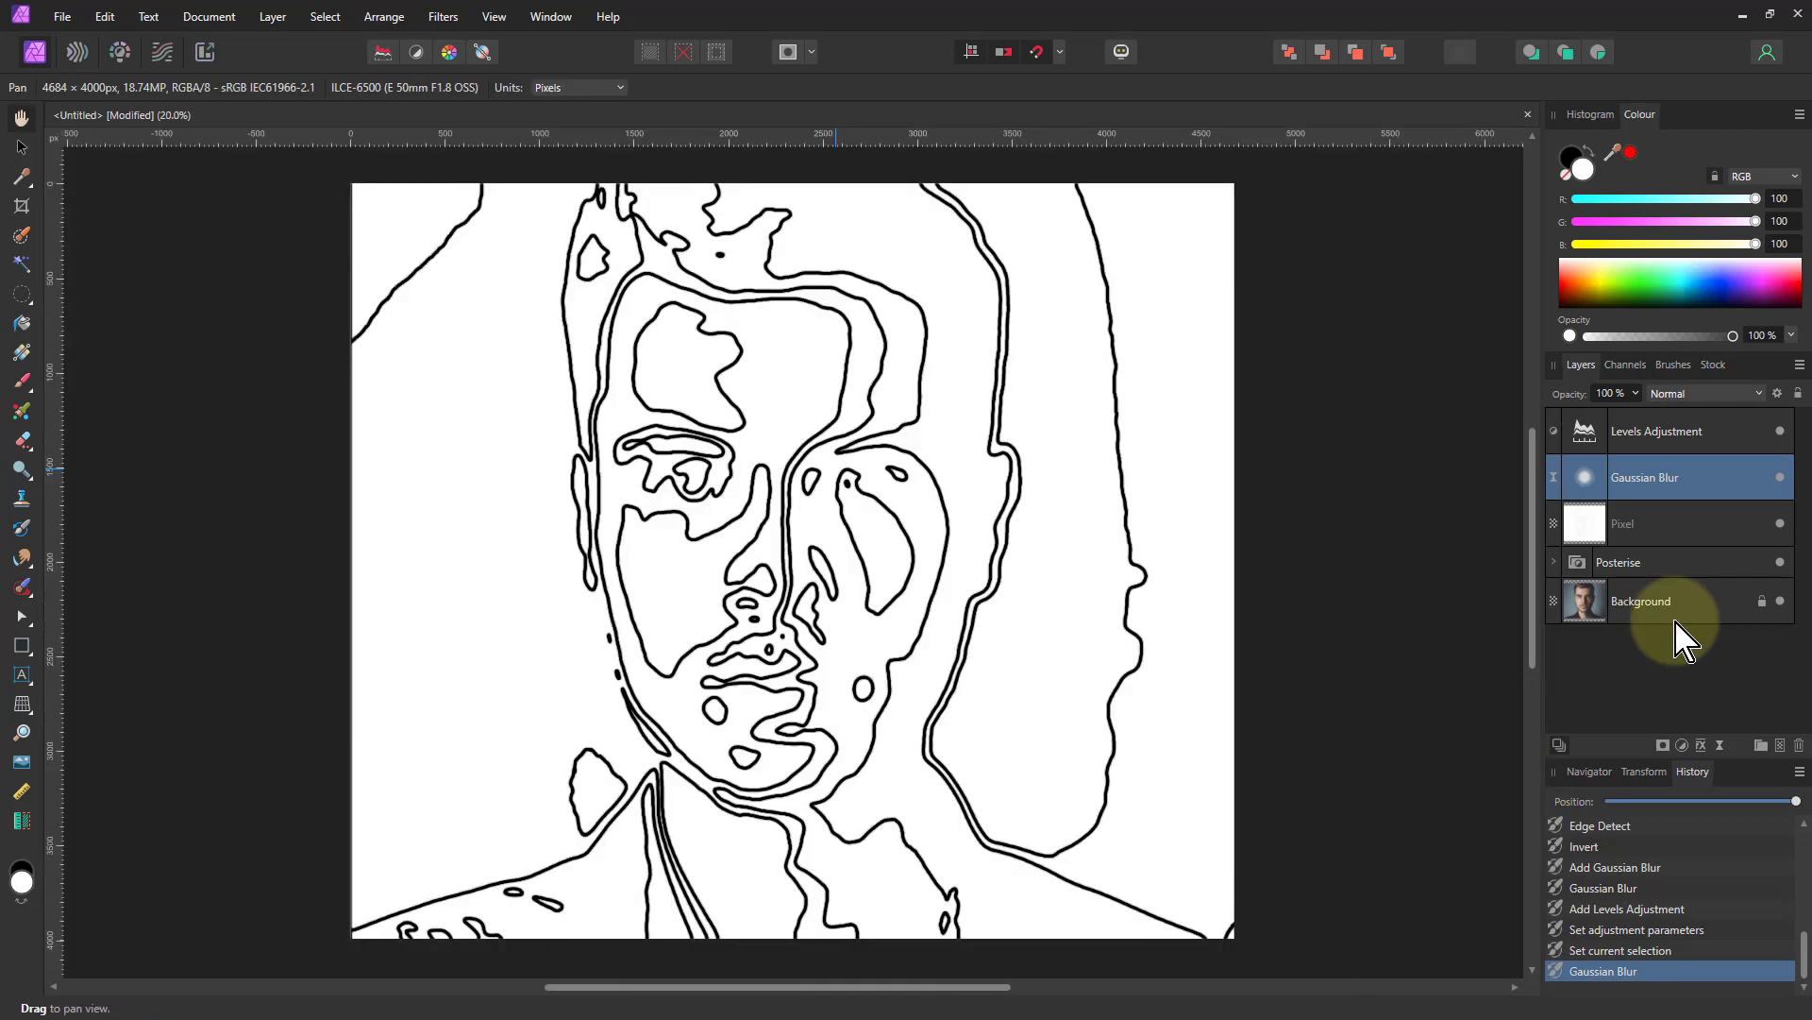
Group the Levels adjustment, its Gaussian Blur and the edge-line pixel layer.
double_click(1588, 432)
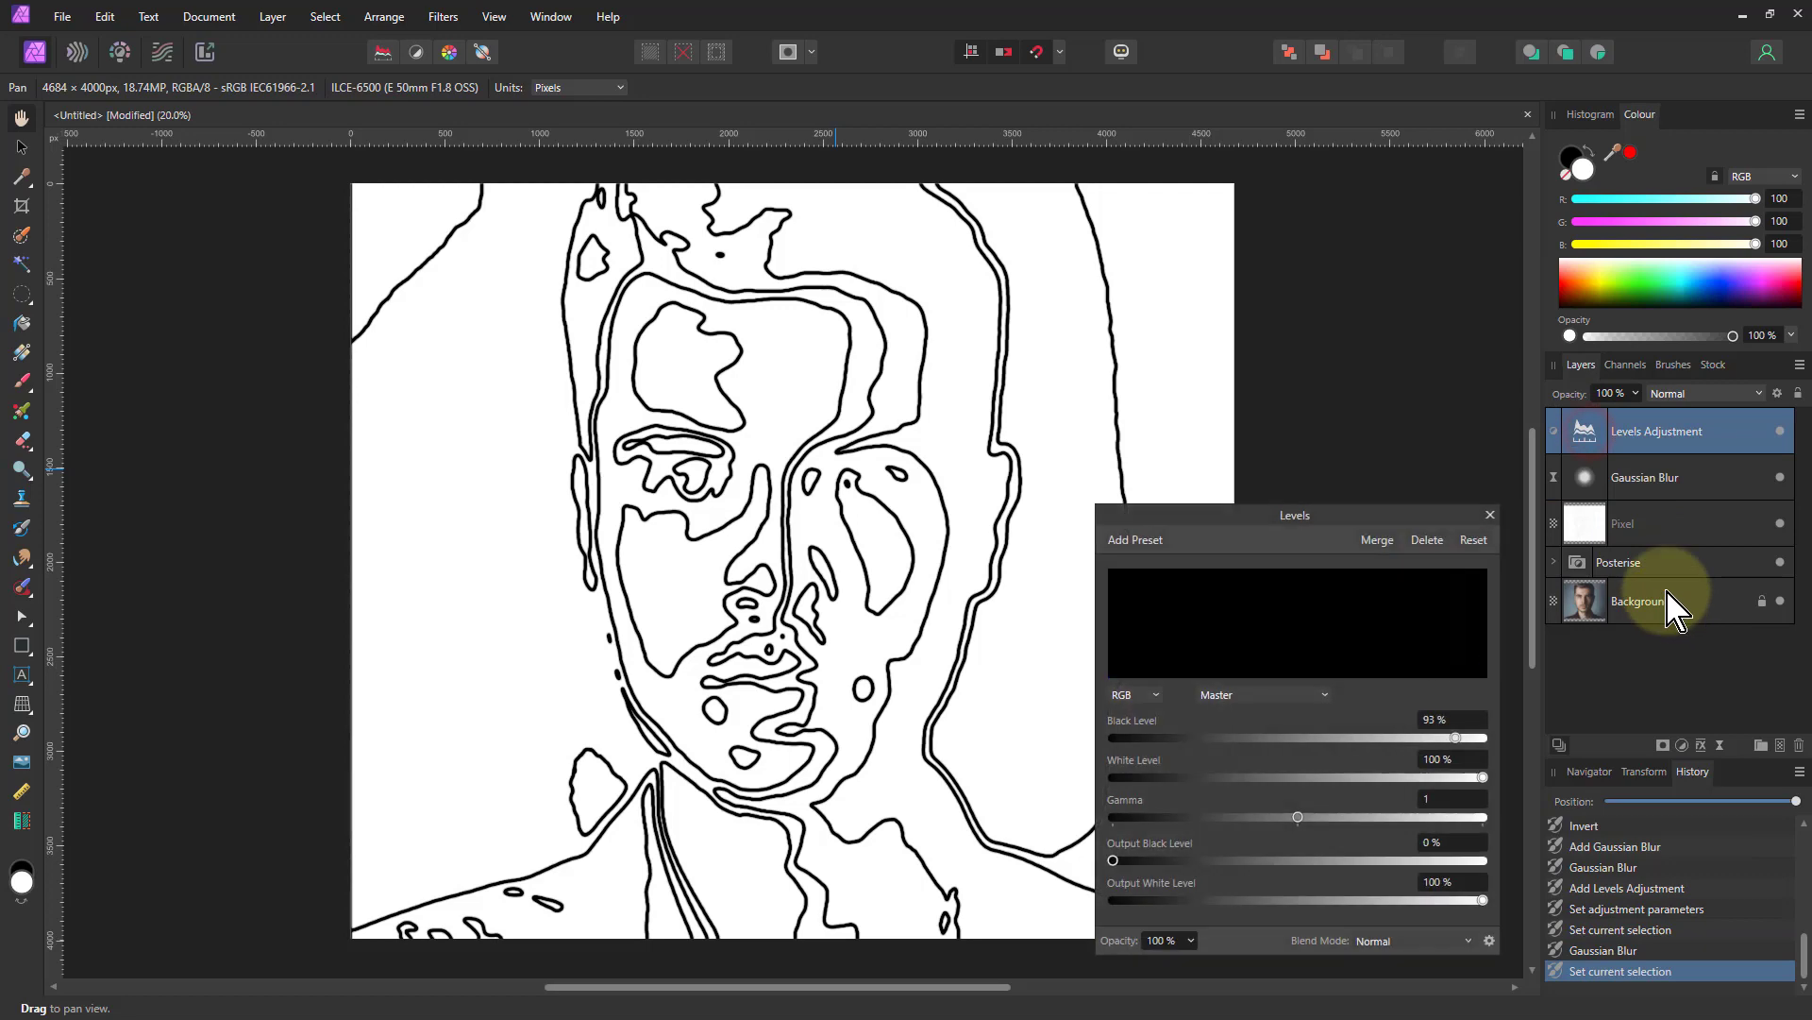
shift+click(1652, 523)
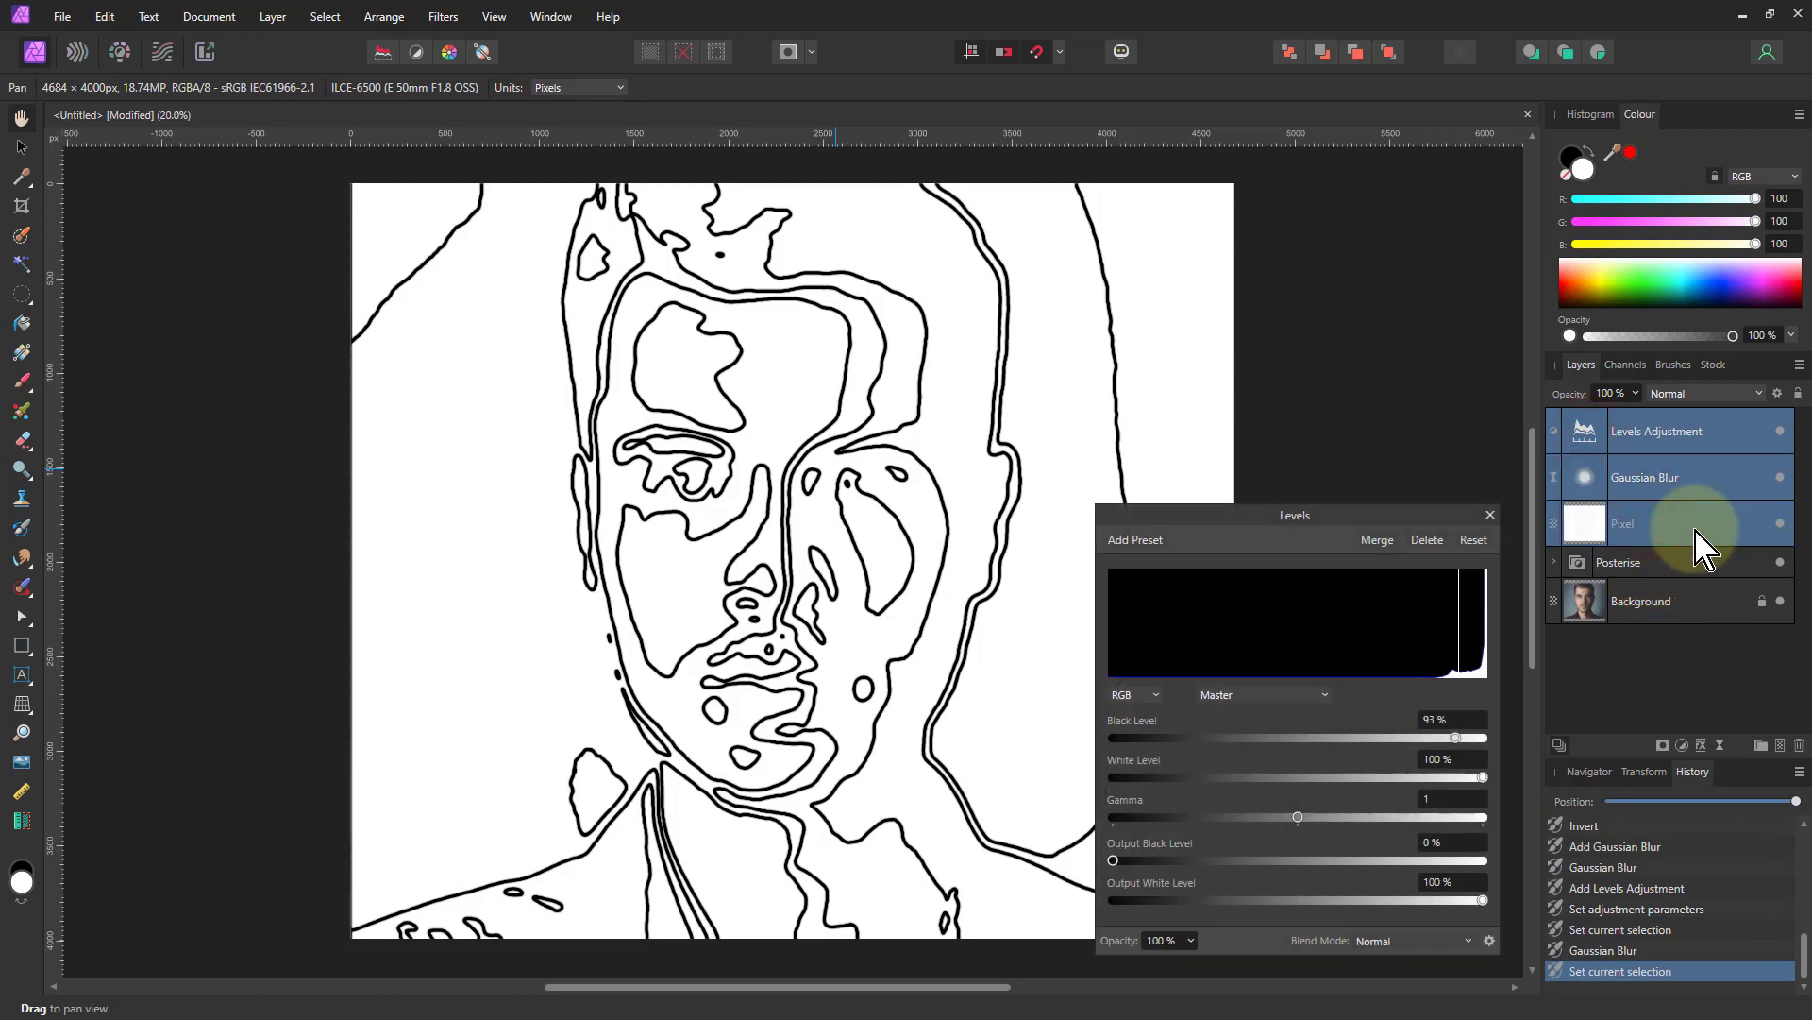
key(ctrl+g)
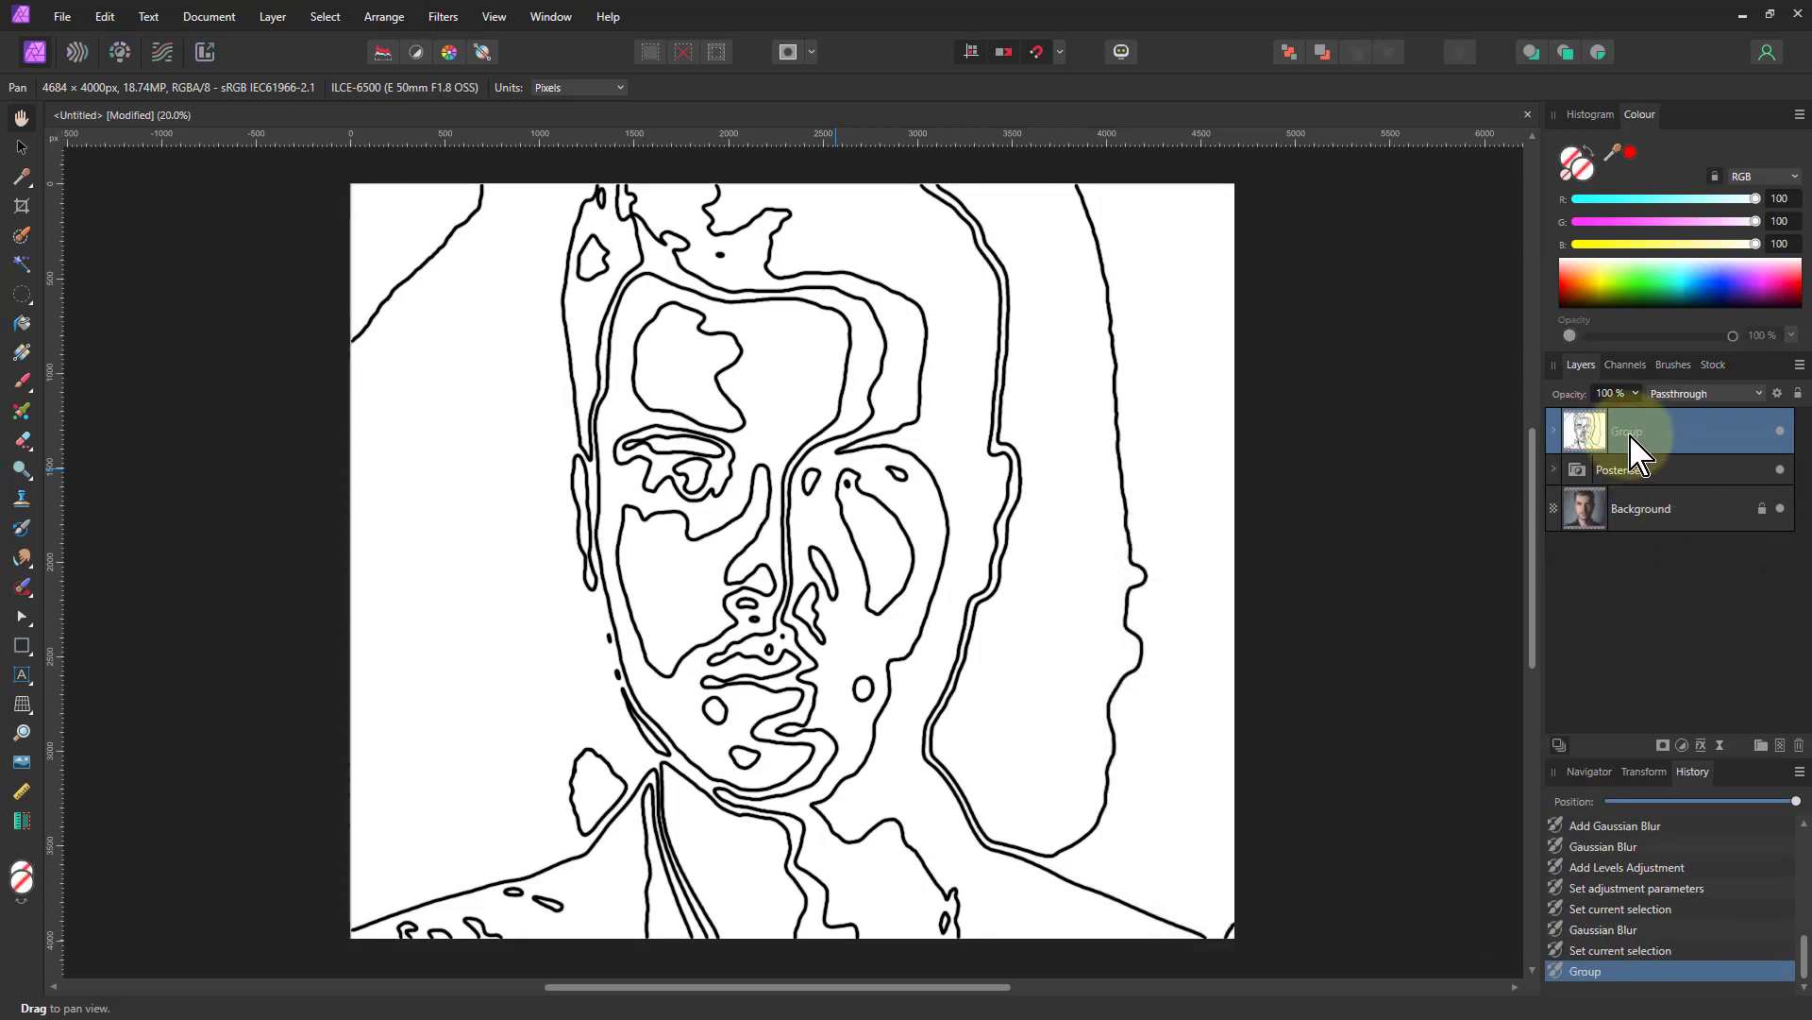
Name the new group Lines and set its blend mode to Darken.
double_click(1637, 431)
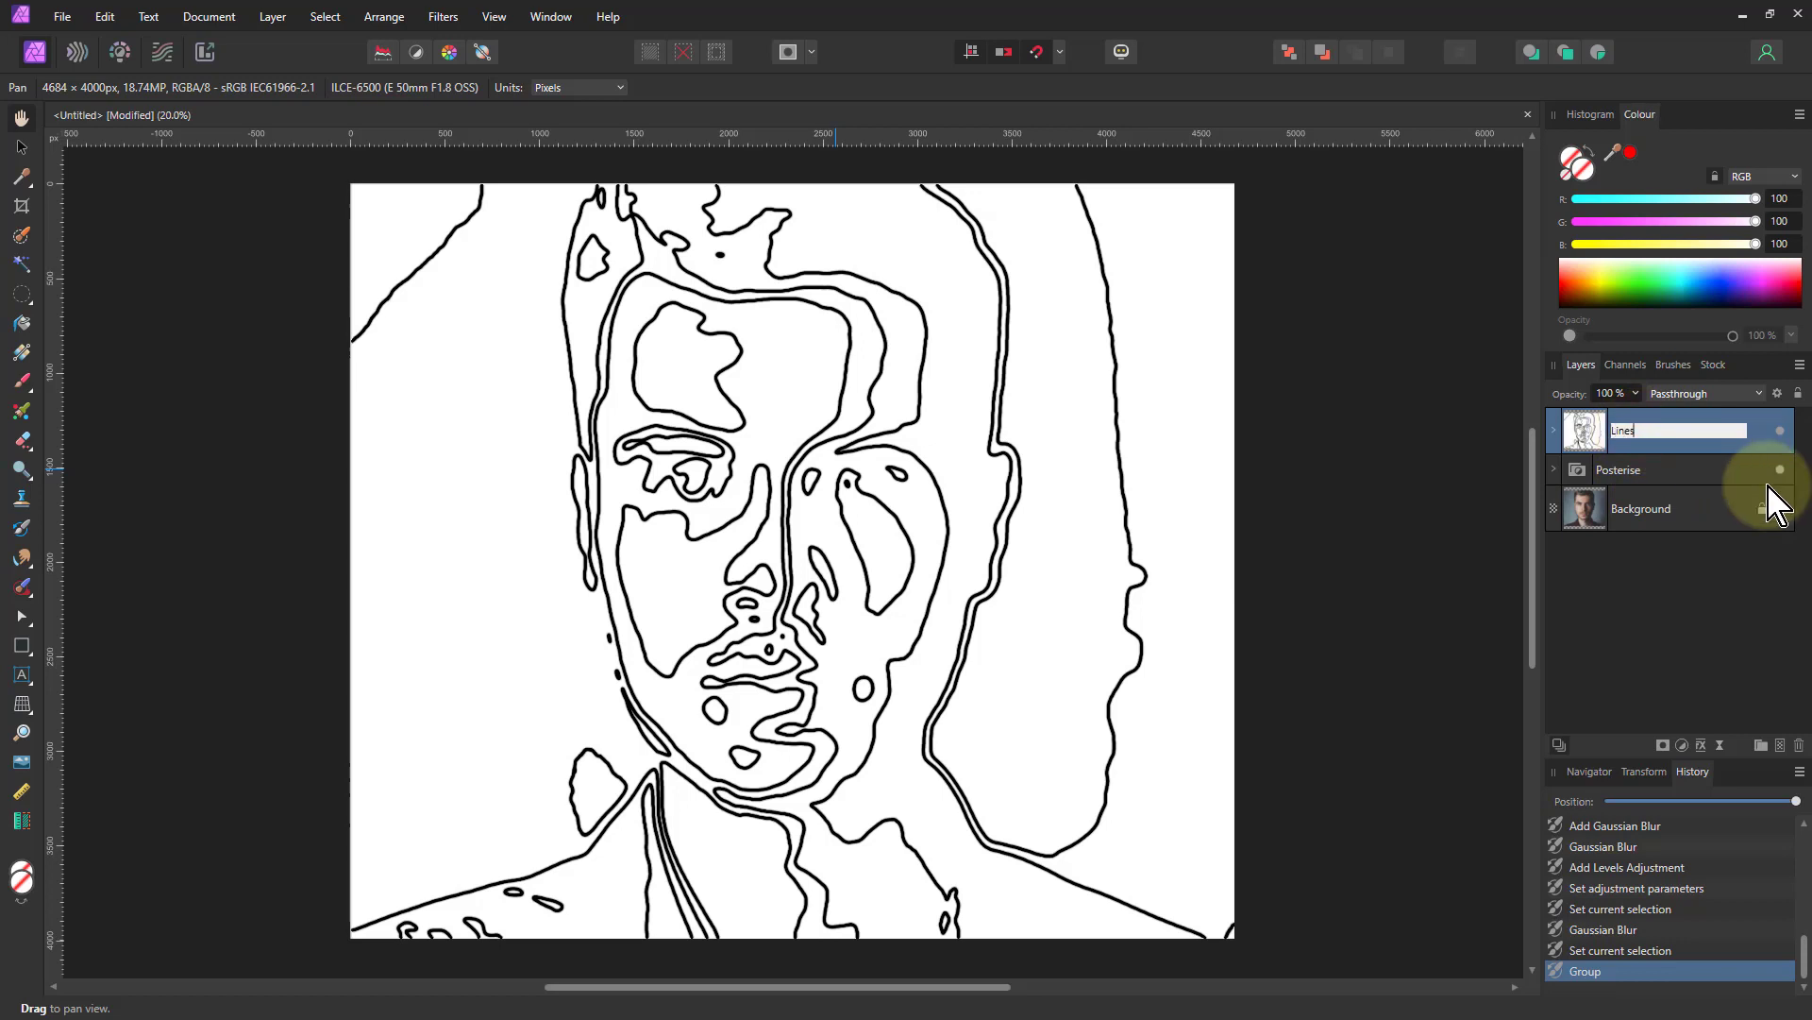
key(Return)
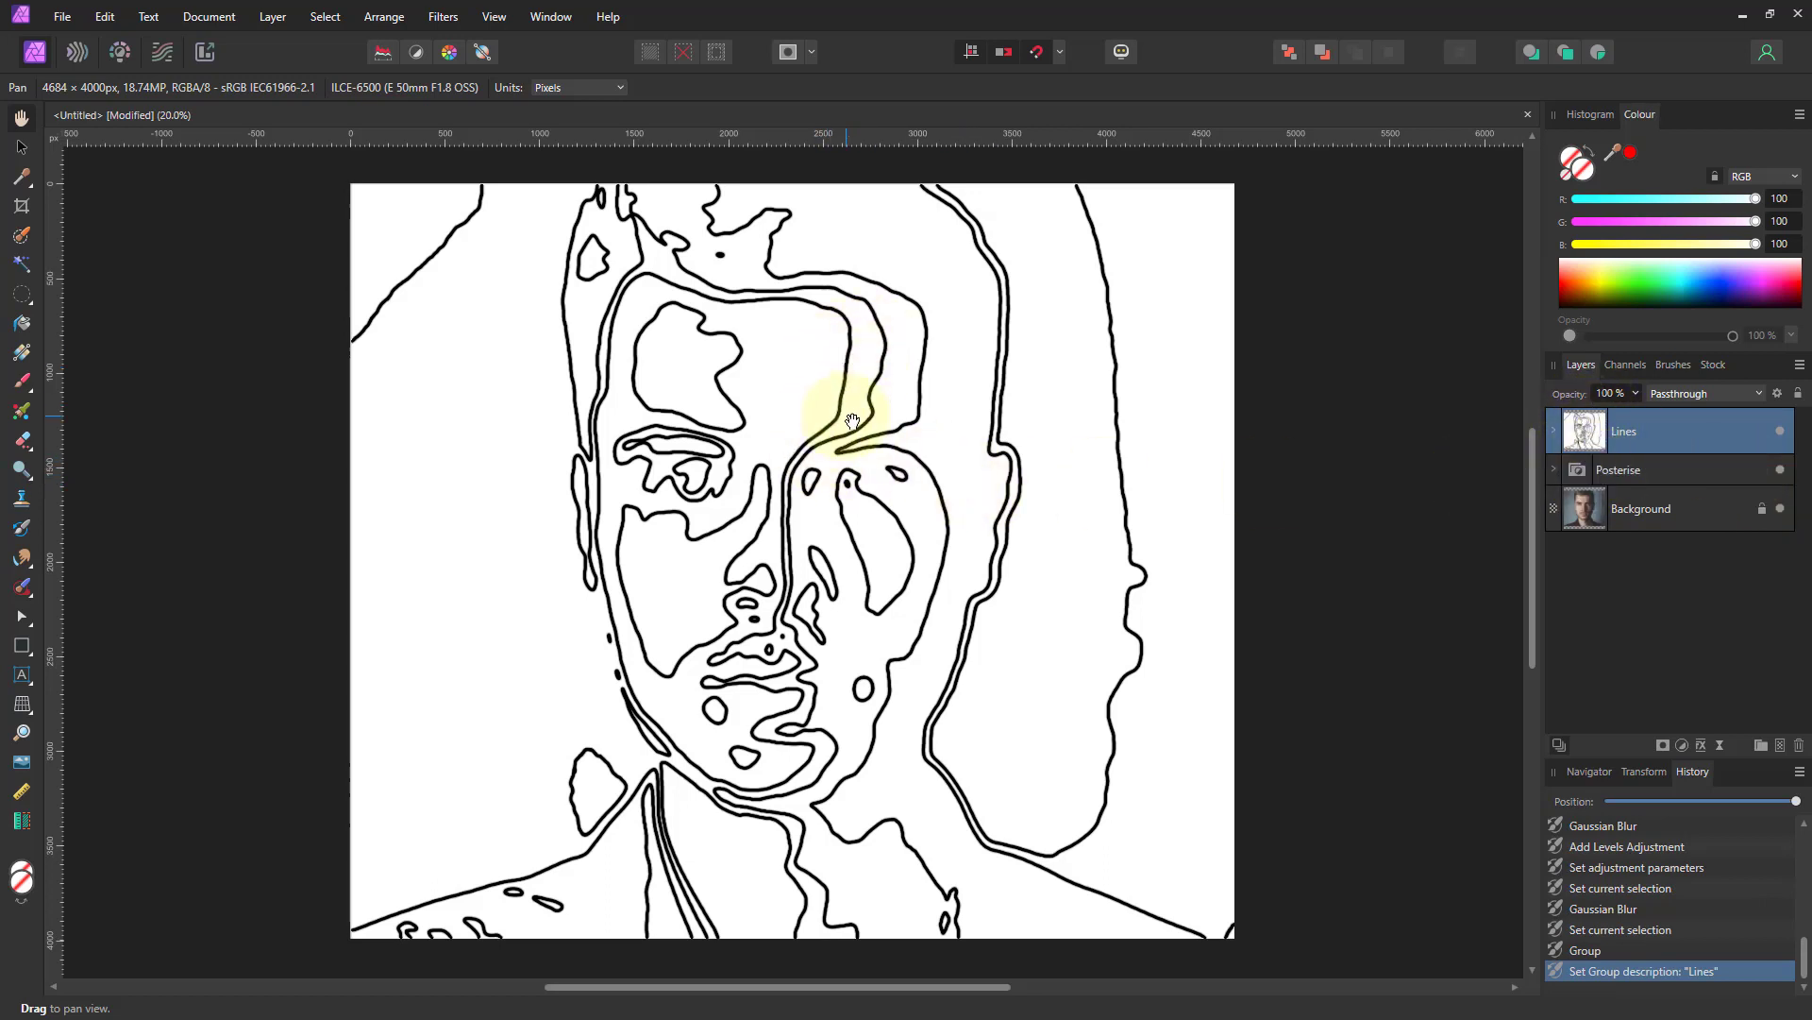
click(1707, 395)
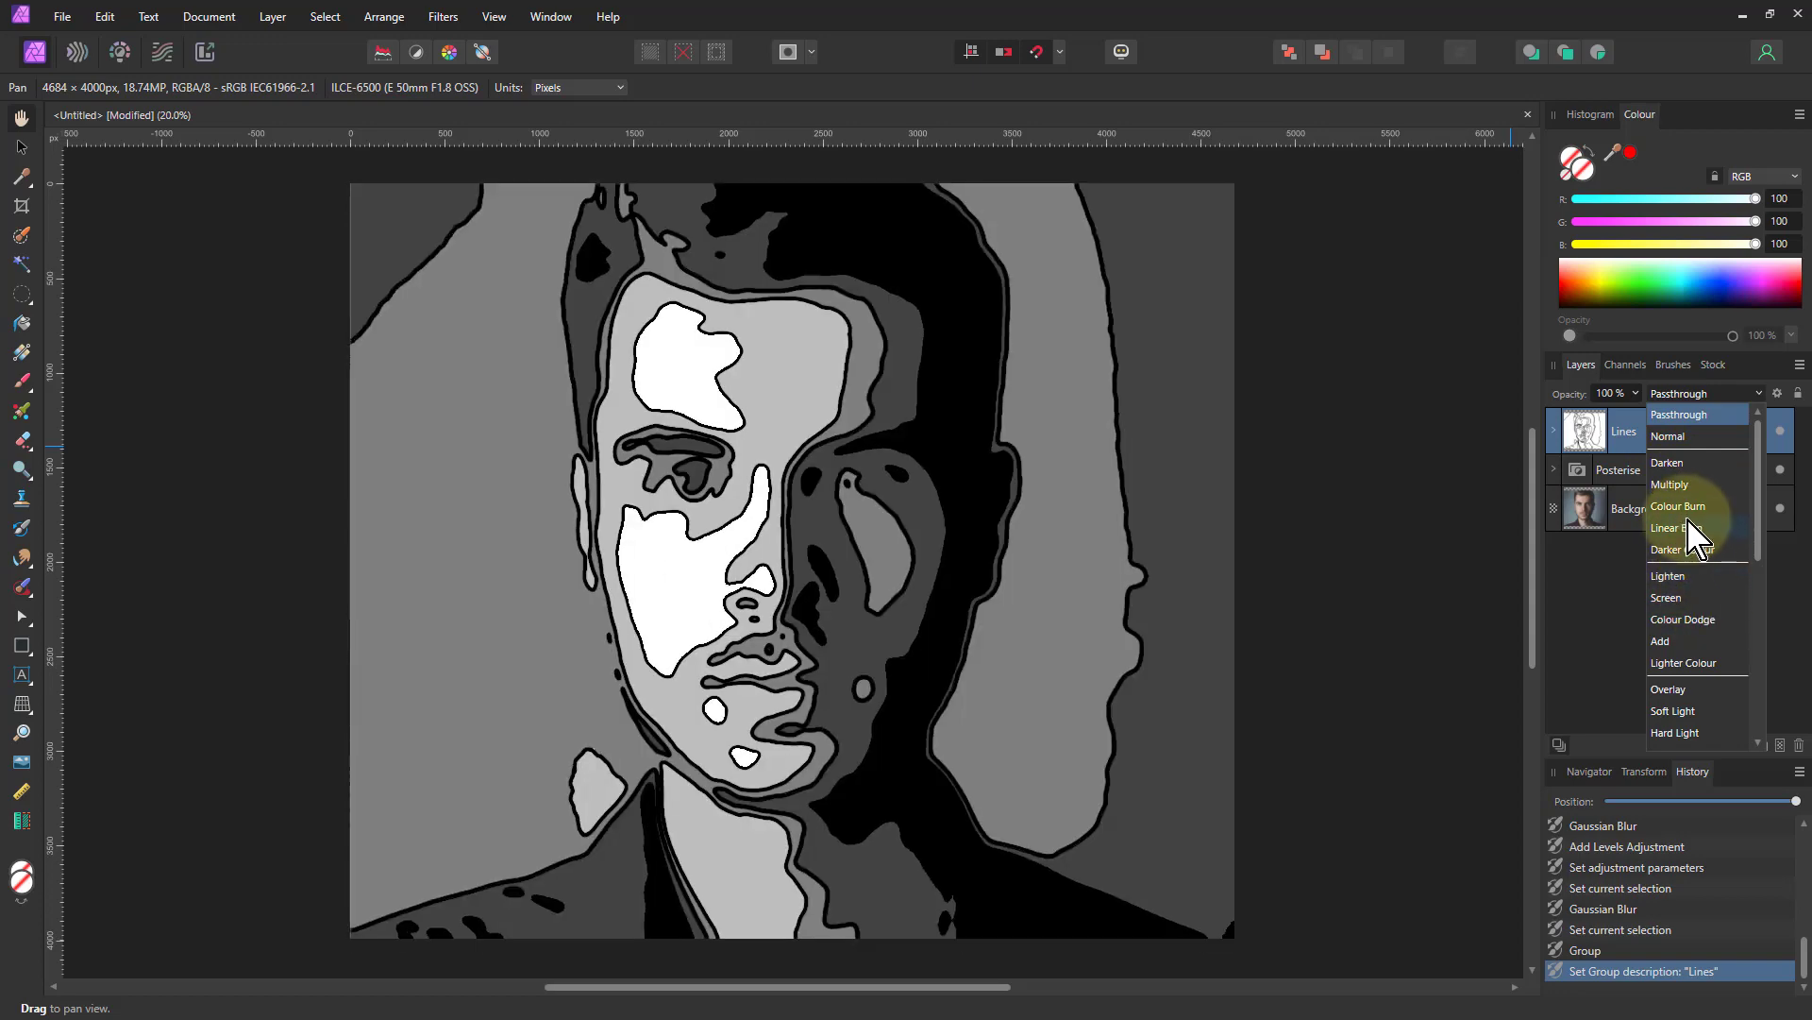
click(1667, 463)
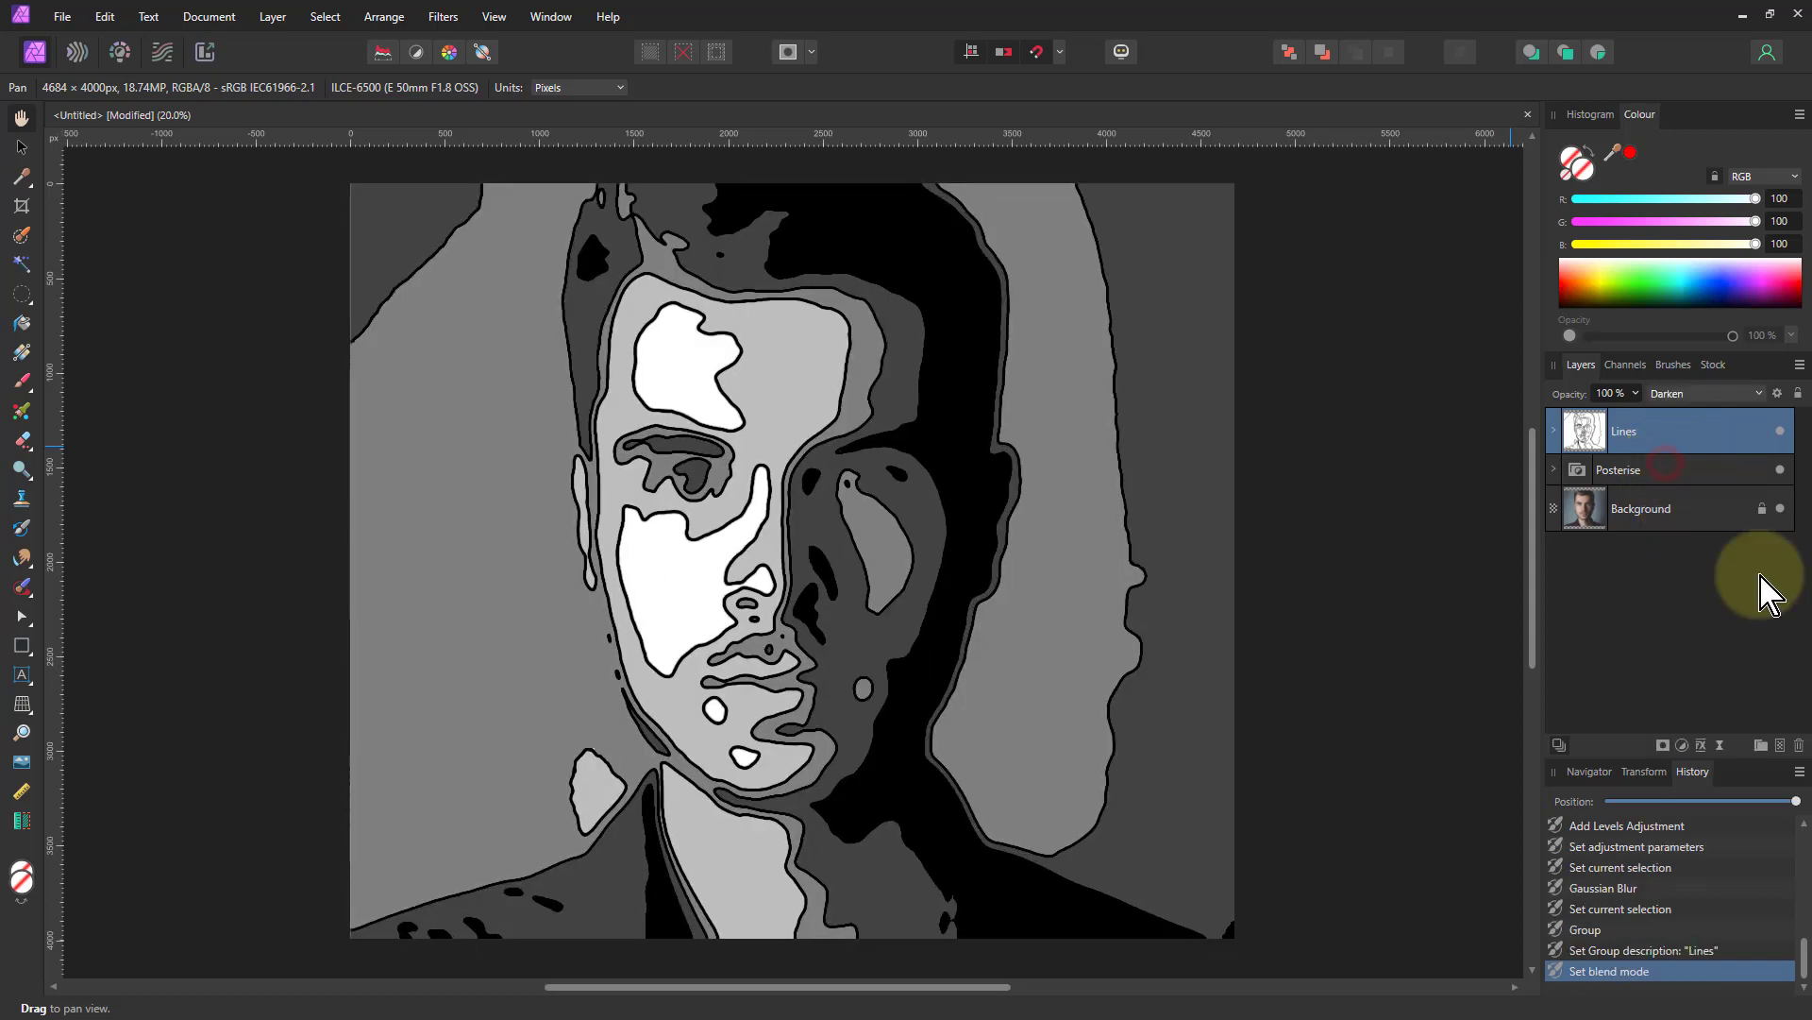
Expand the Posterise group and hide its Black & White adjustment.
click(1554, 469)
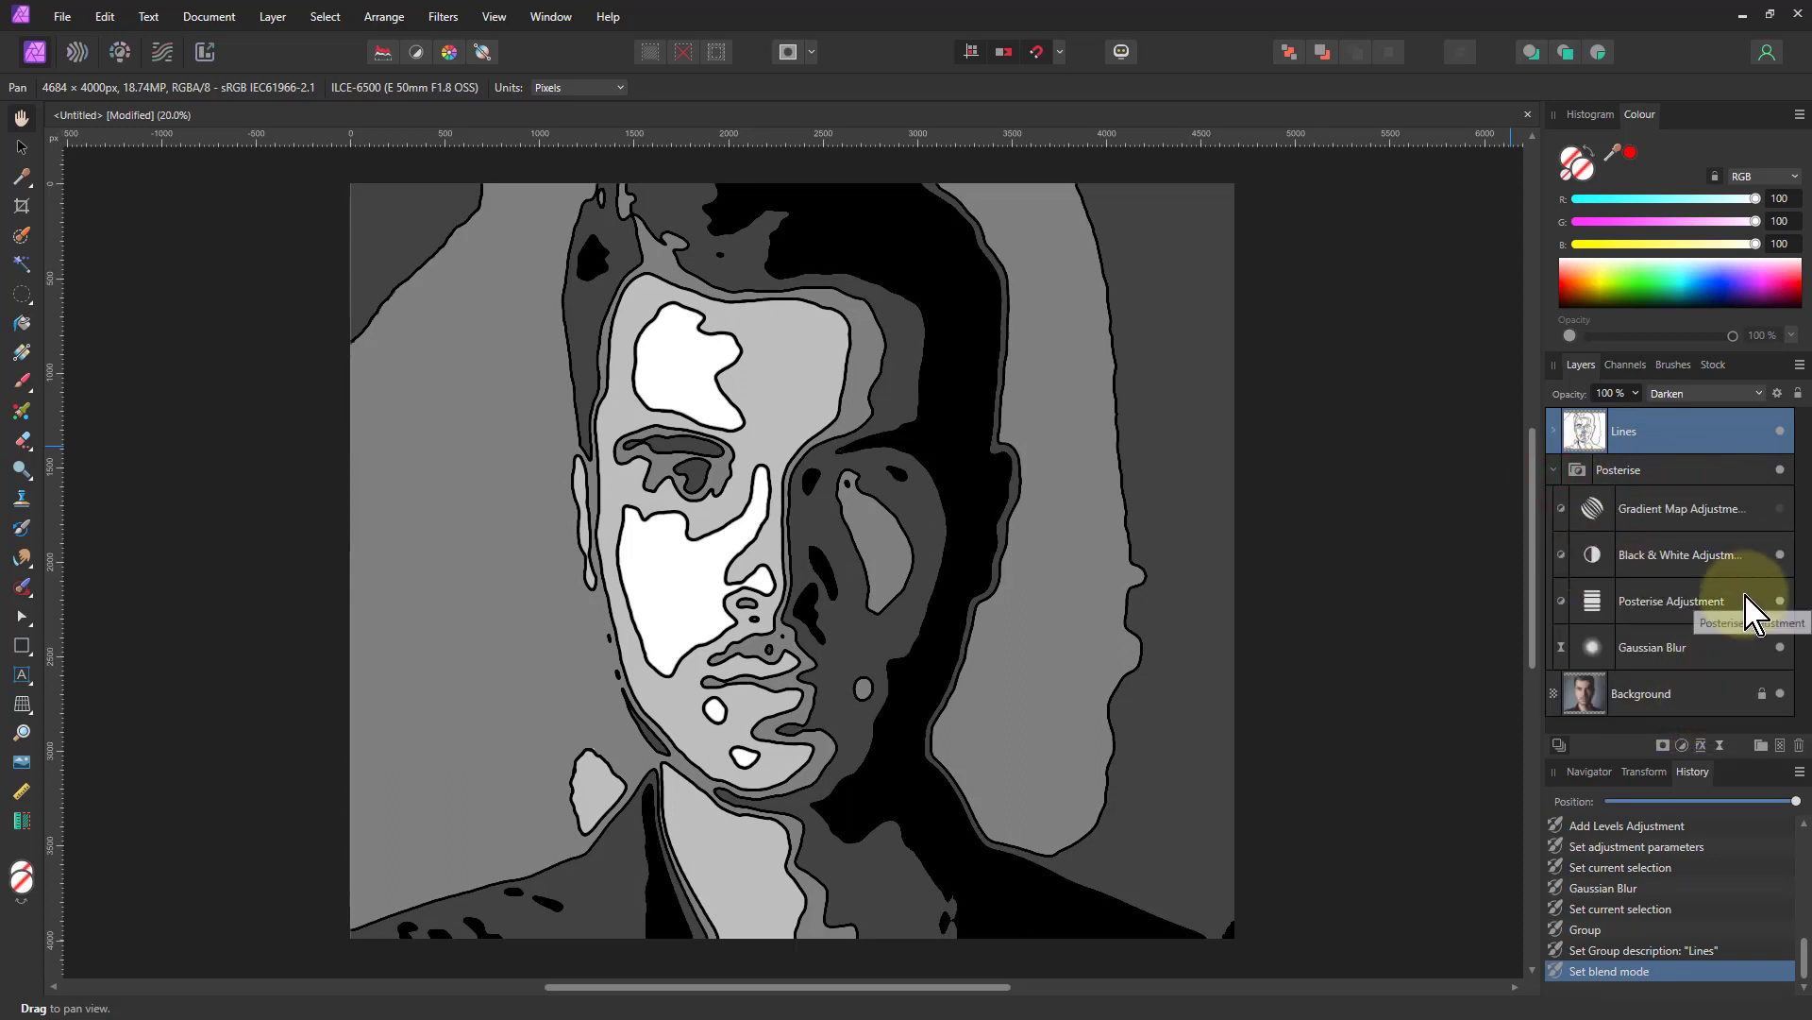
click(1780, 555)
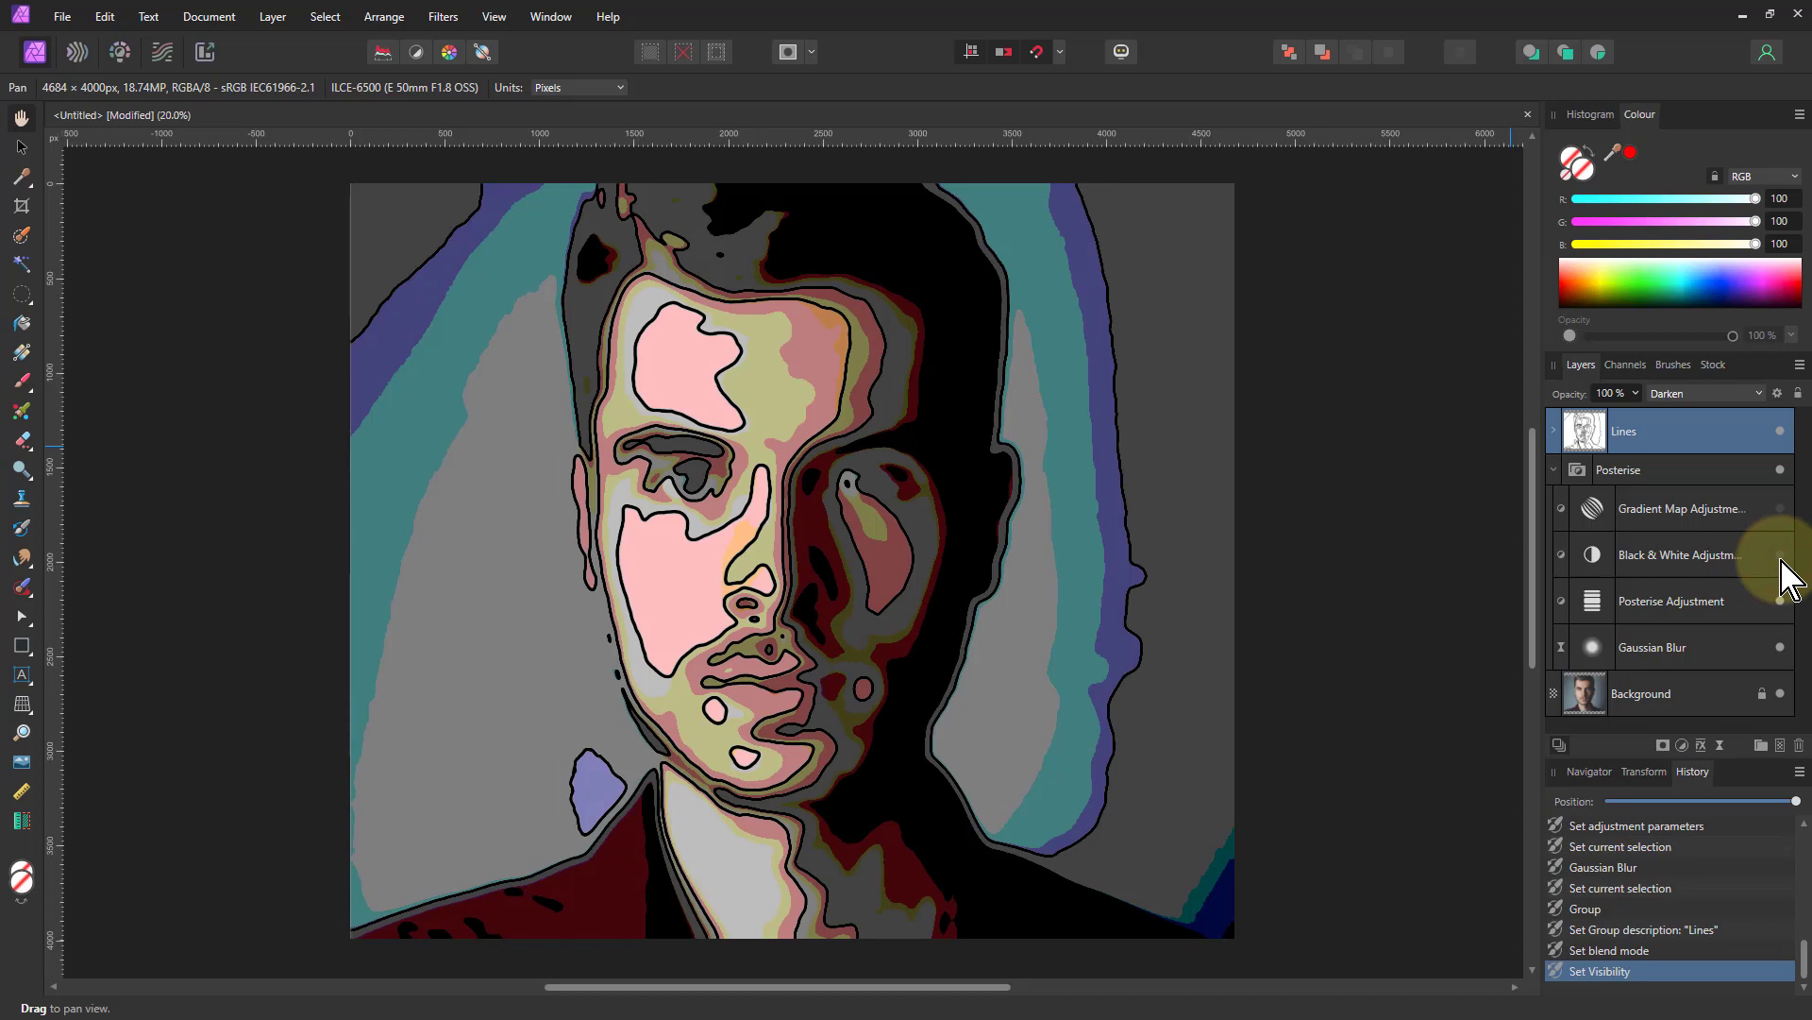
Show the Gradient Map adjustment, open its settings and add a bright green colour stop at 20%.
double_click(1593, 511)
click(1780, 508)
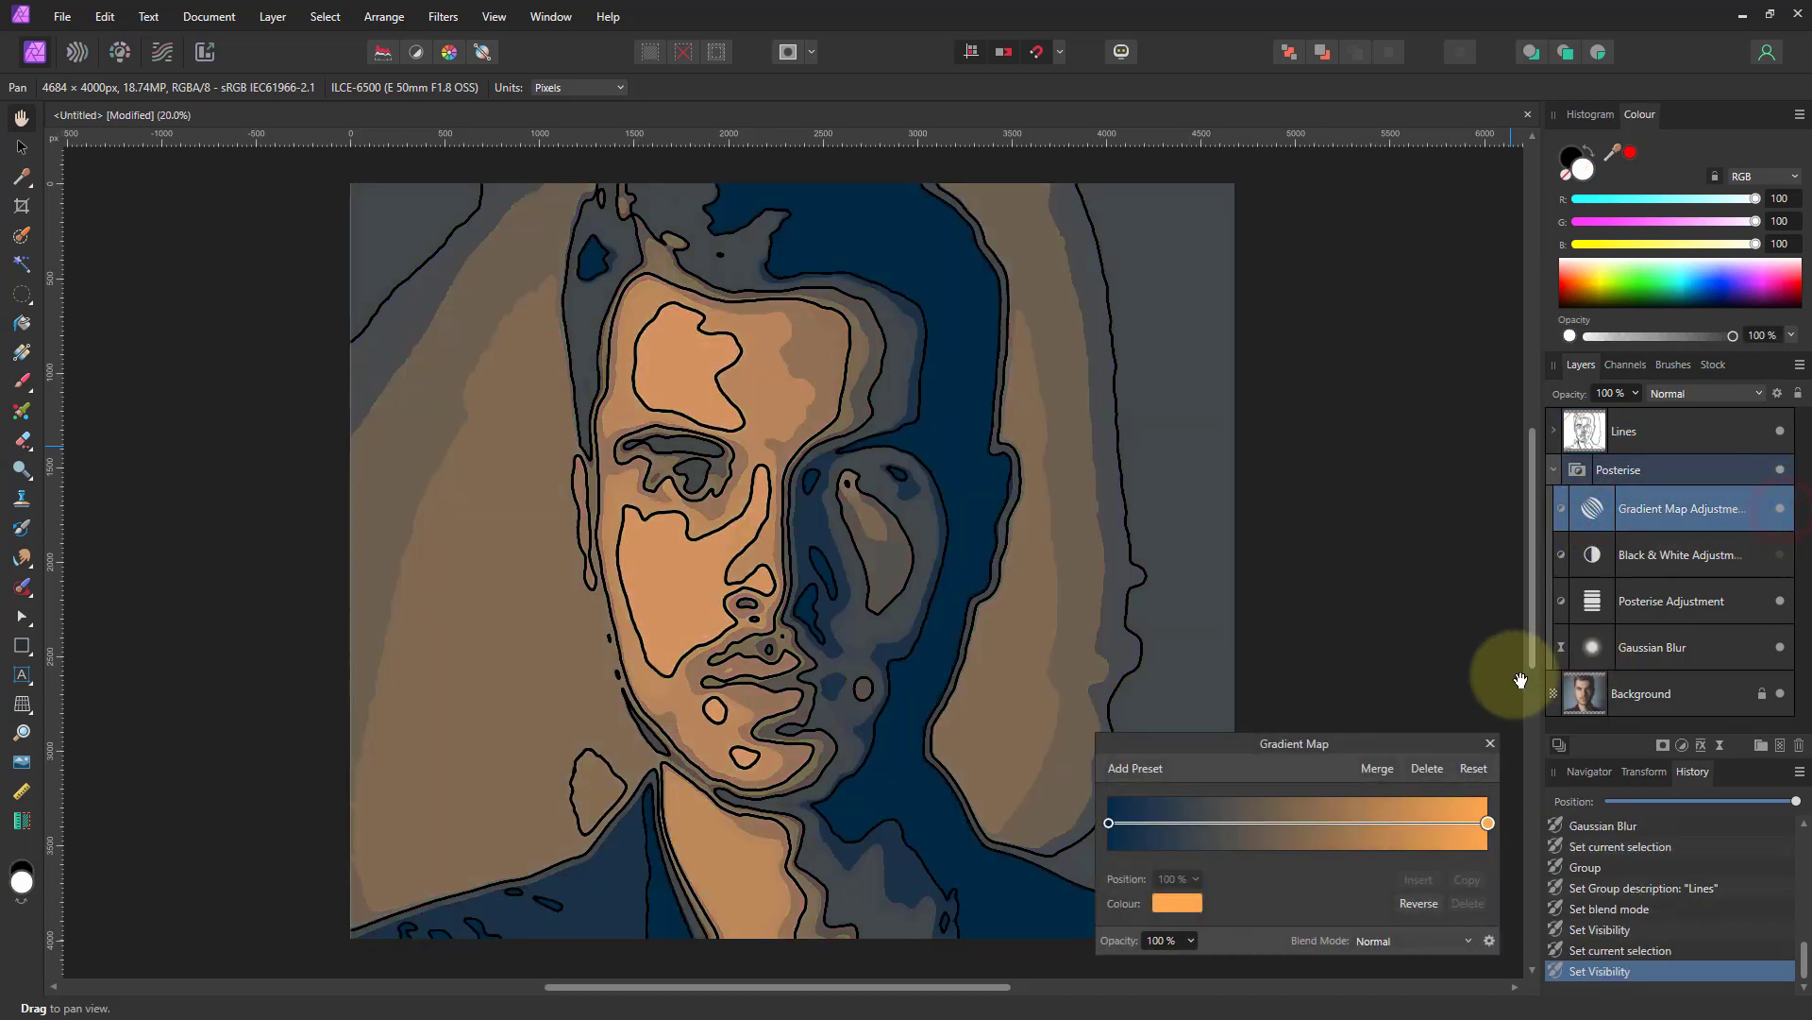
click(1188, 840)
click(1180, 906)
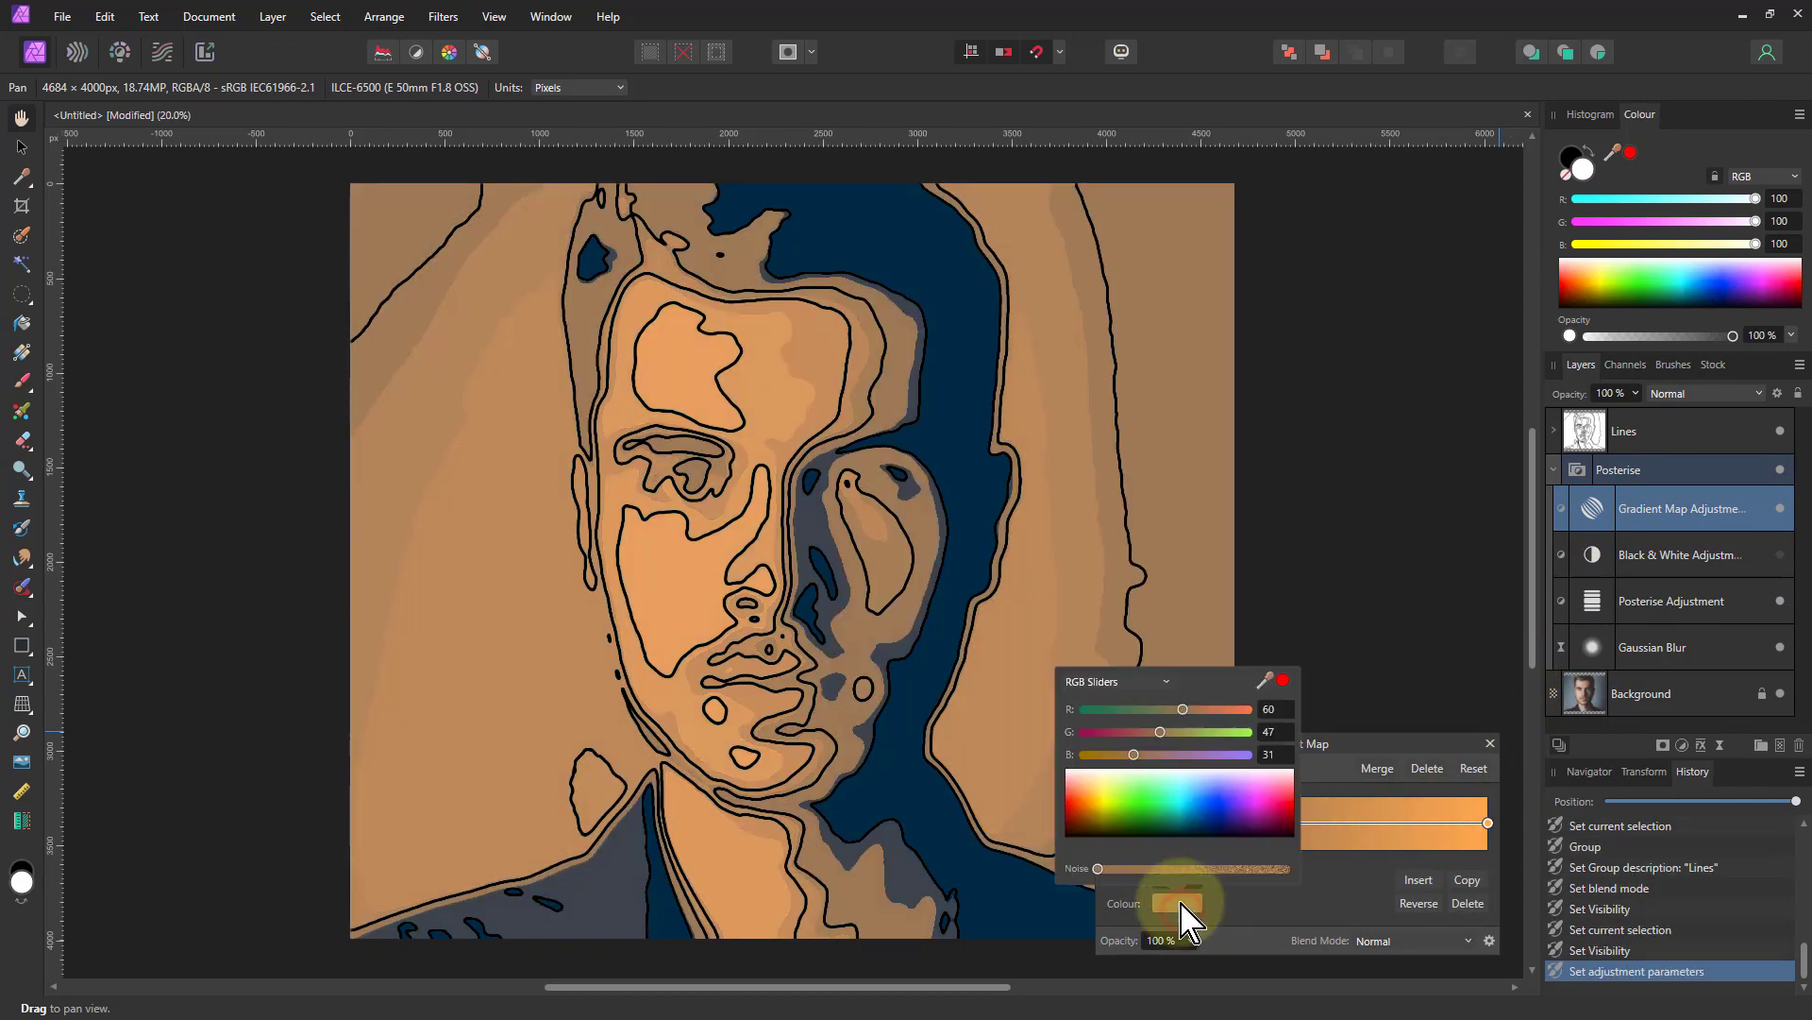
click(1147, 812)
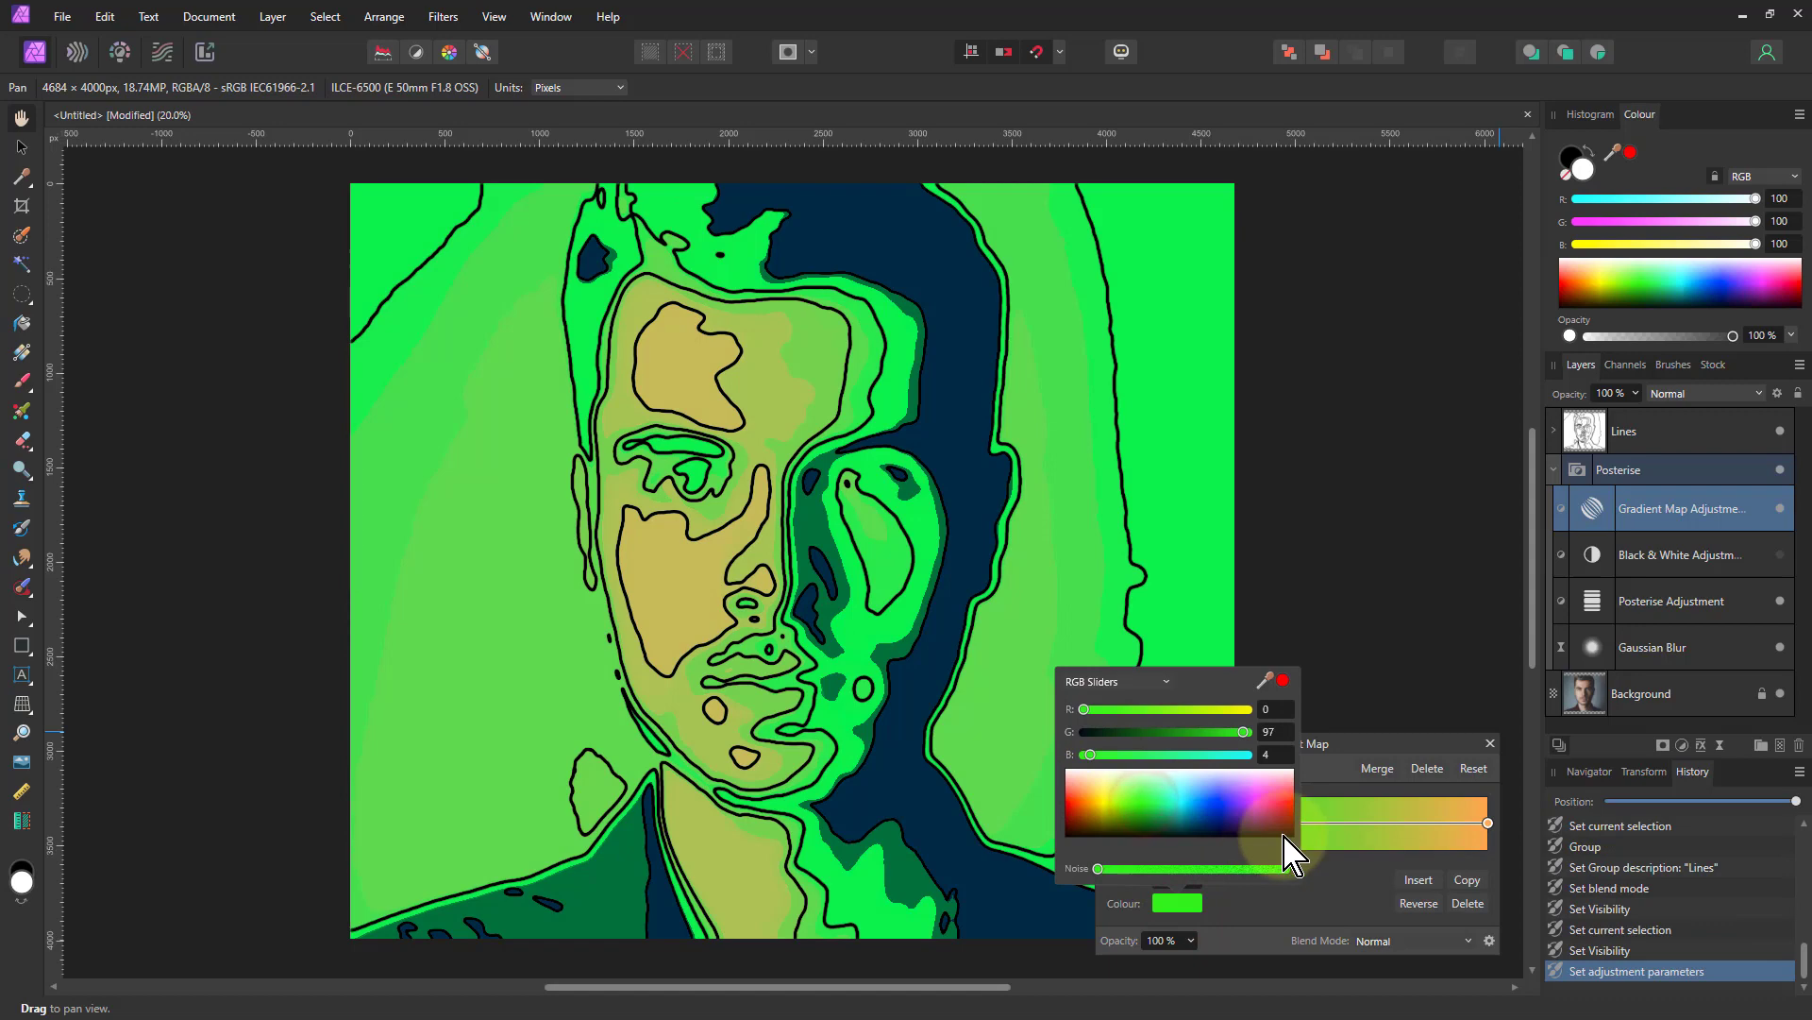
click(1338, 819)
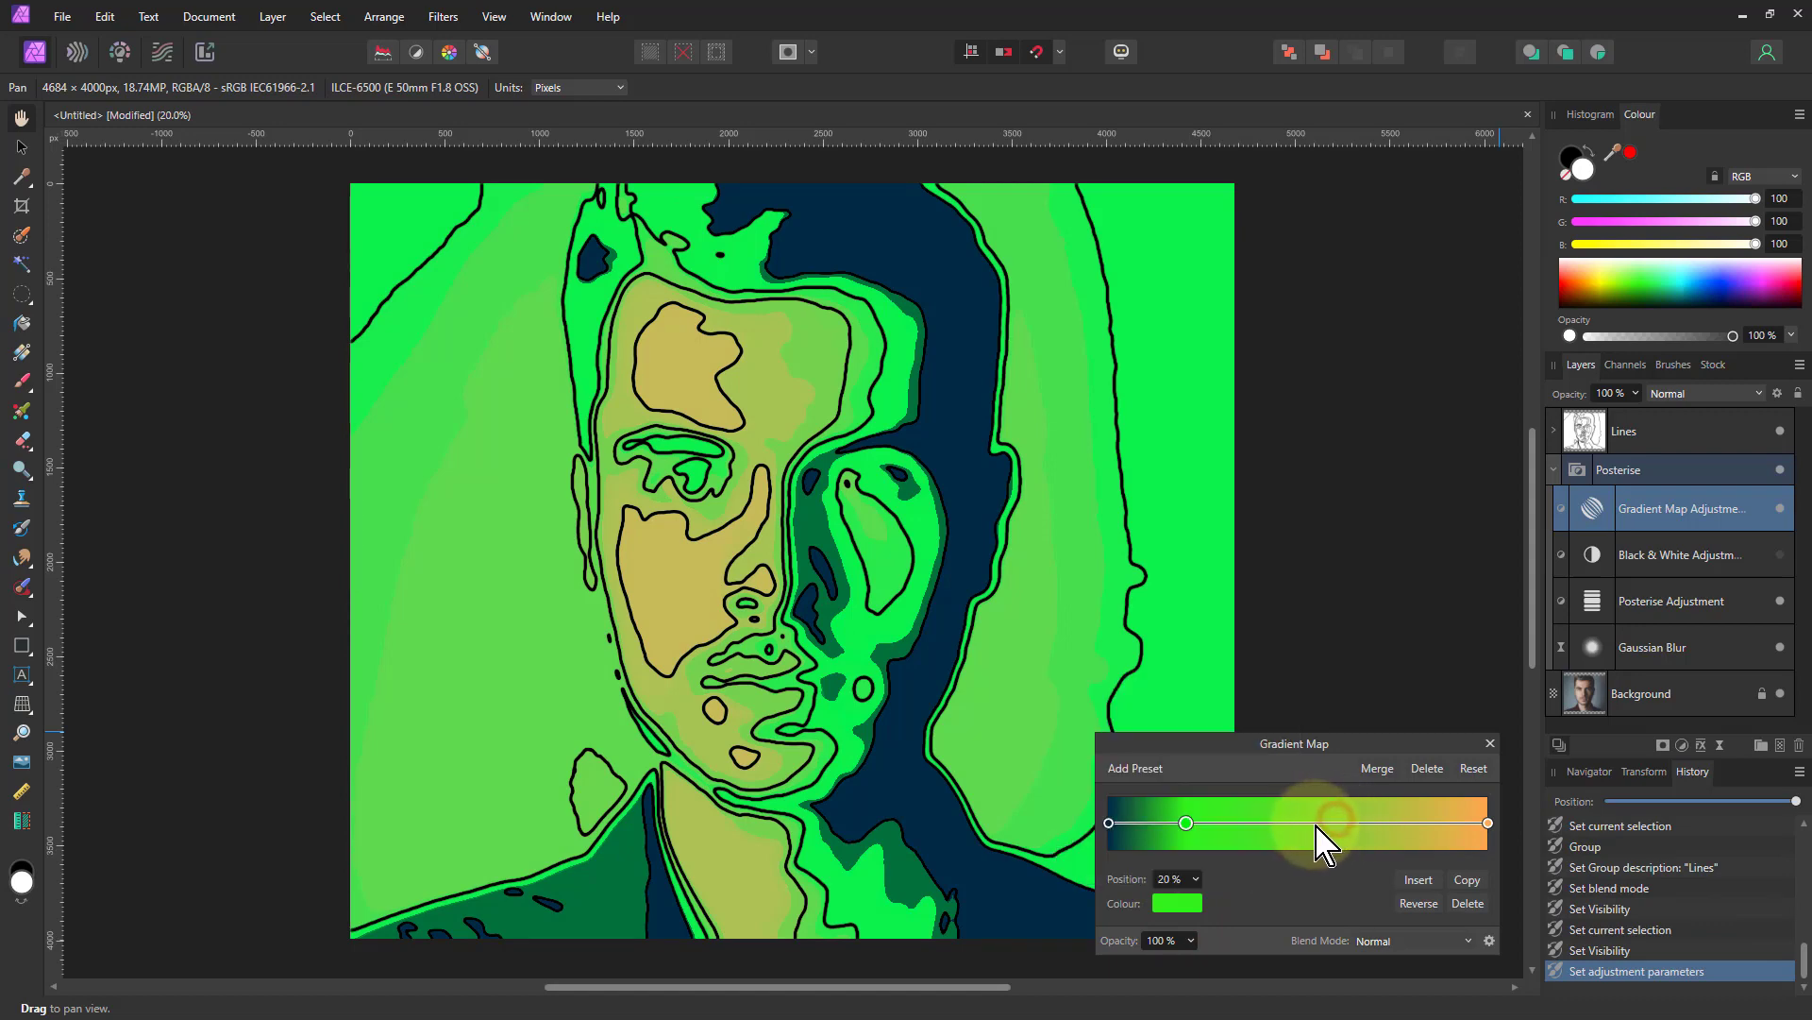
Add a gradient map stop at 44% and colour it magenta.
click(1283, 826)
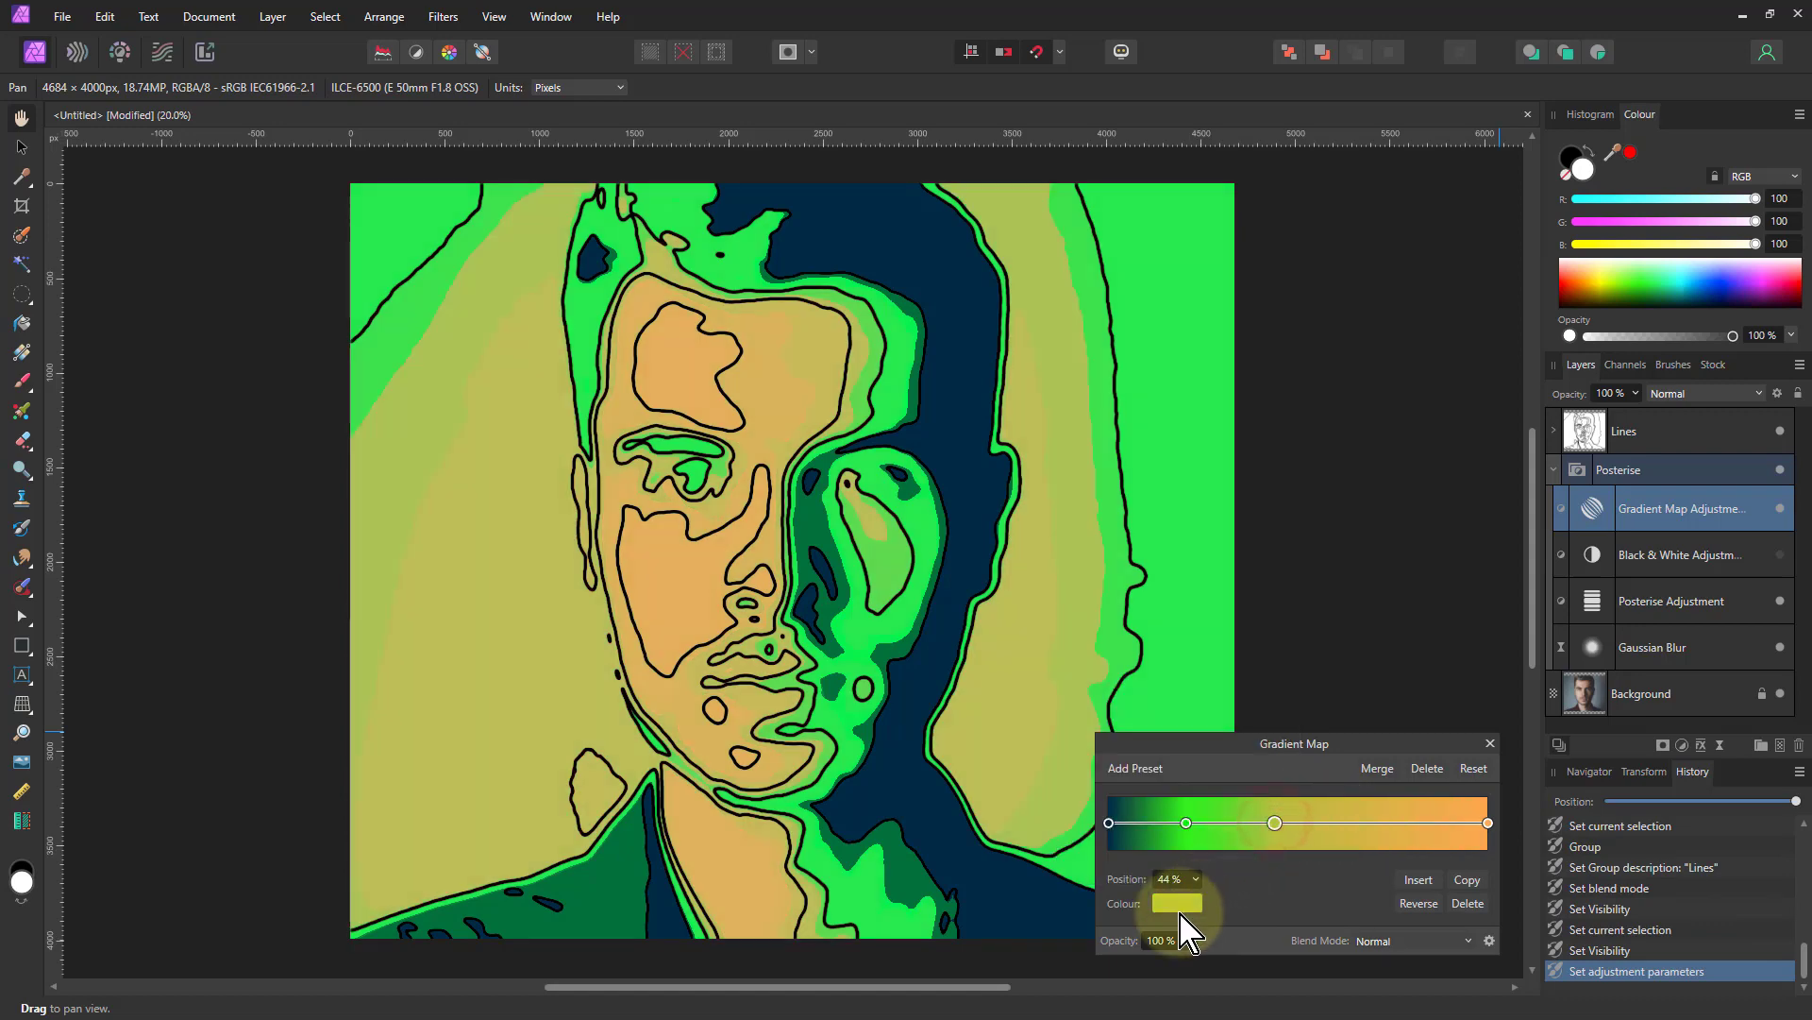
click(1180, 906)
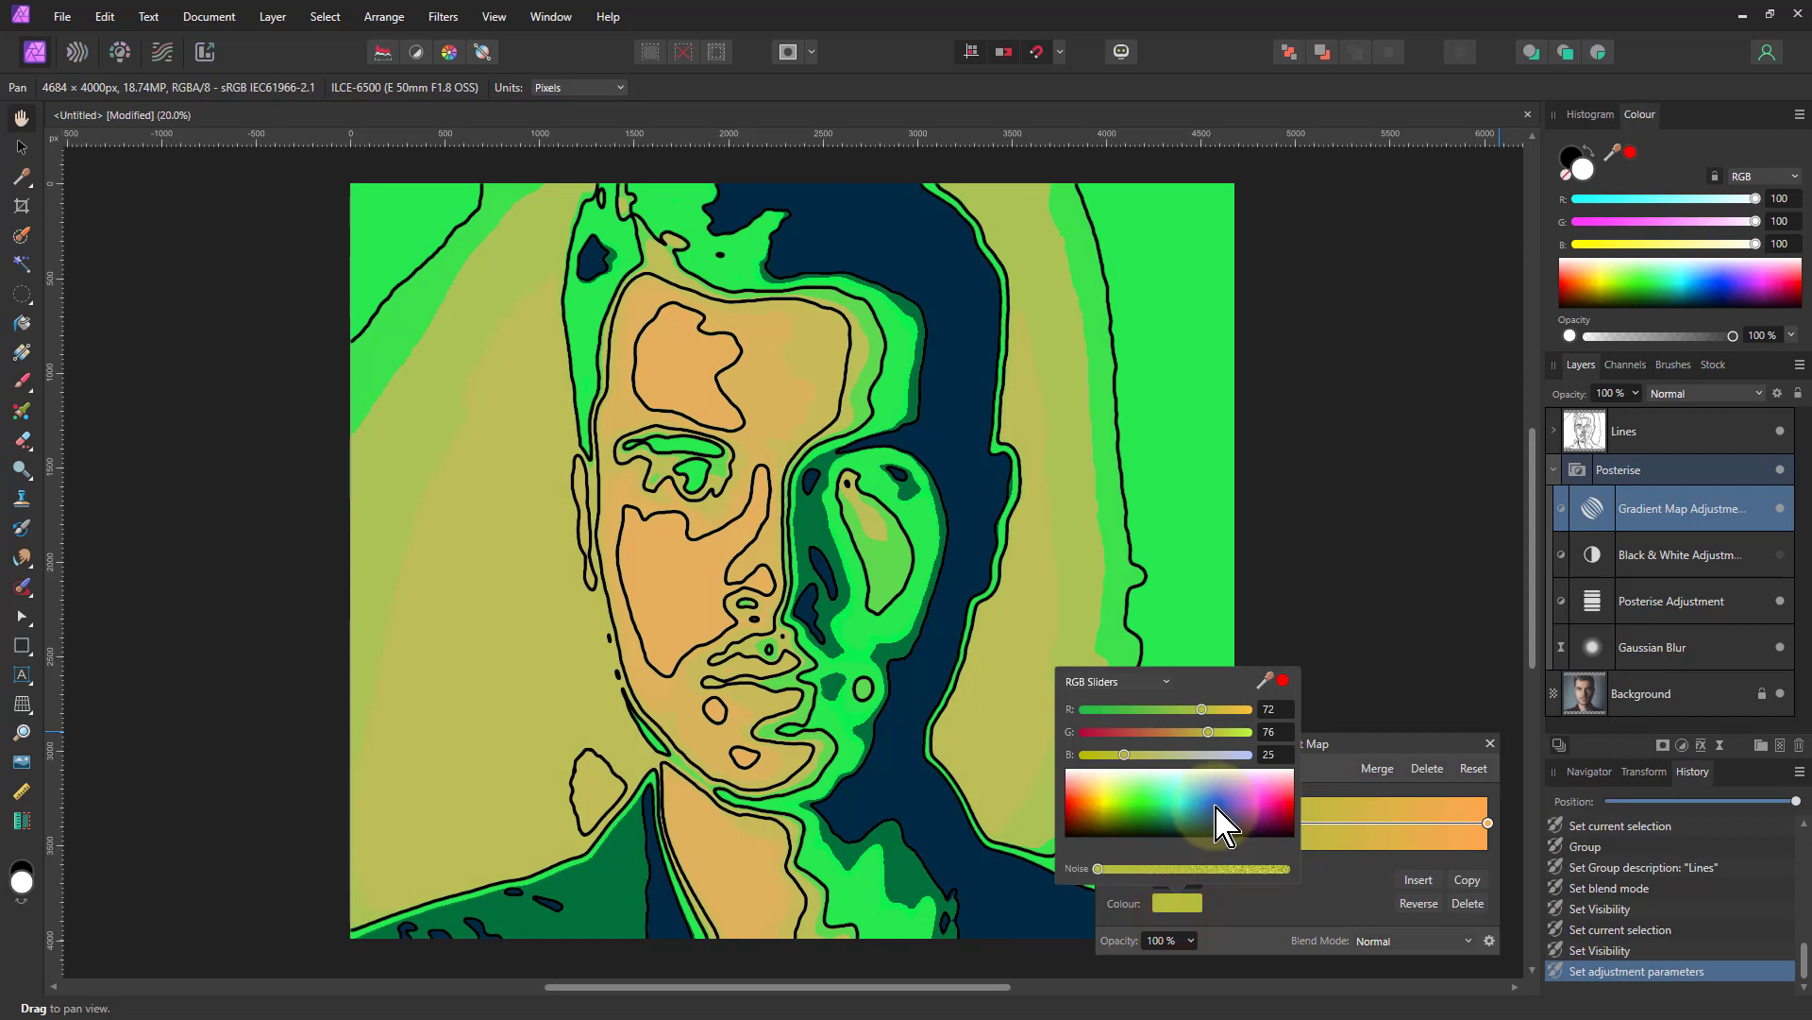
click(1258, 824)
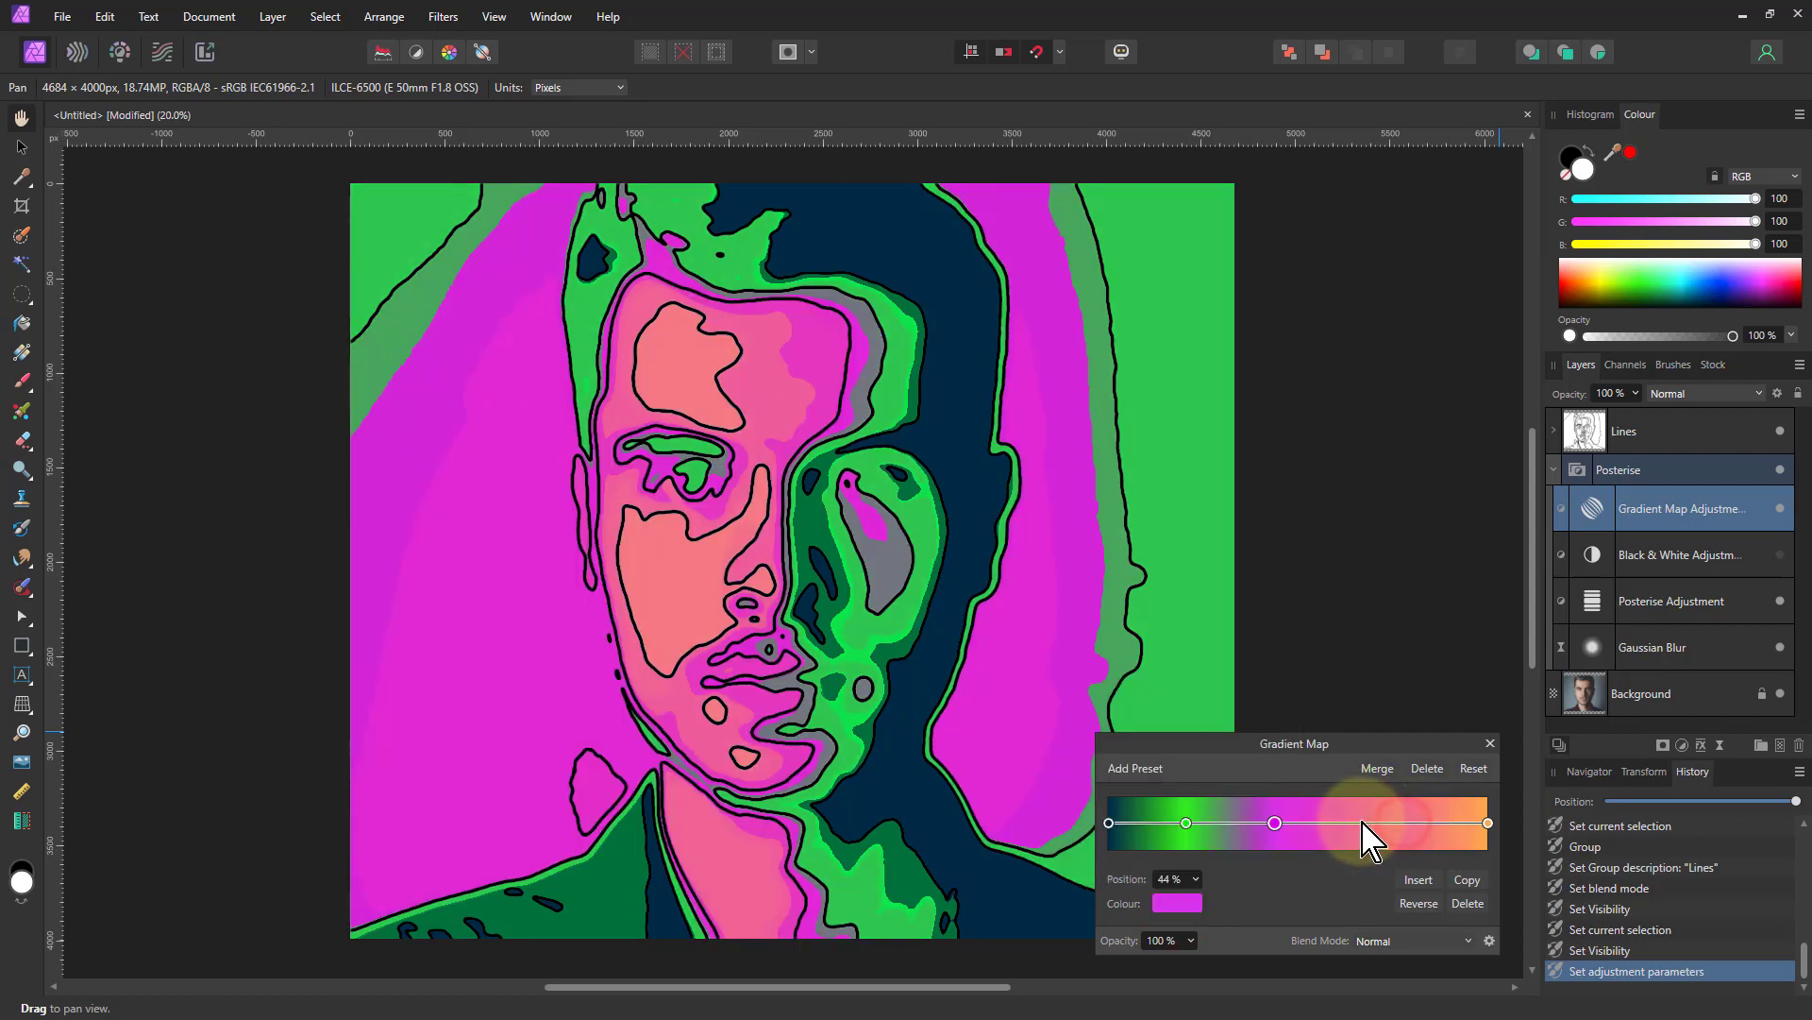
Add a gradient map stop at 64% in salmon pink, RGB 100, 62, 57.
click(1350, 826)
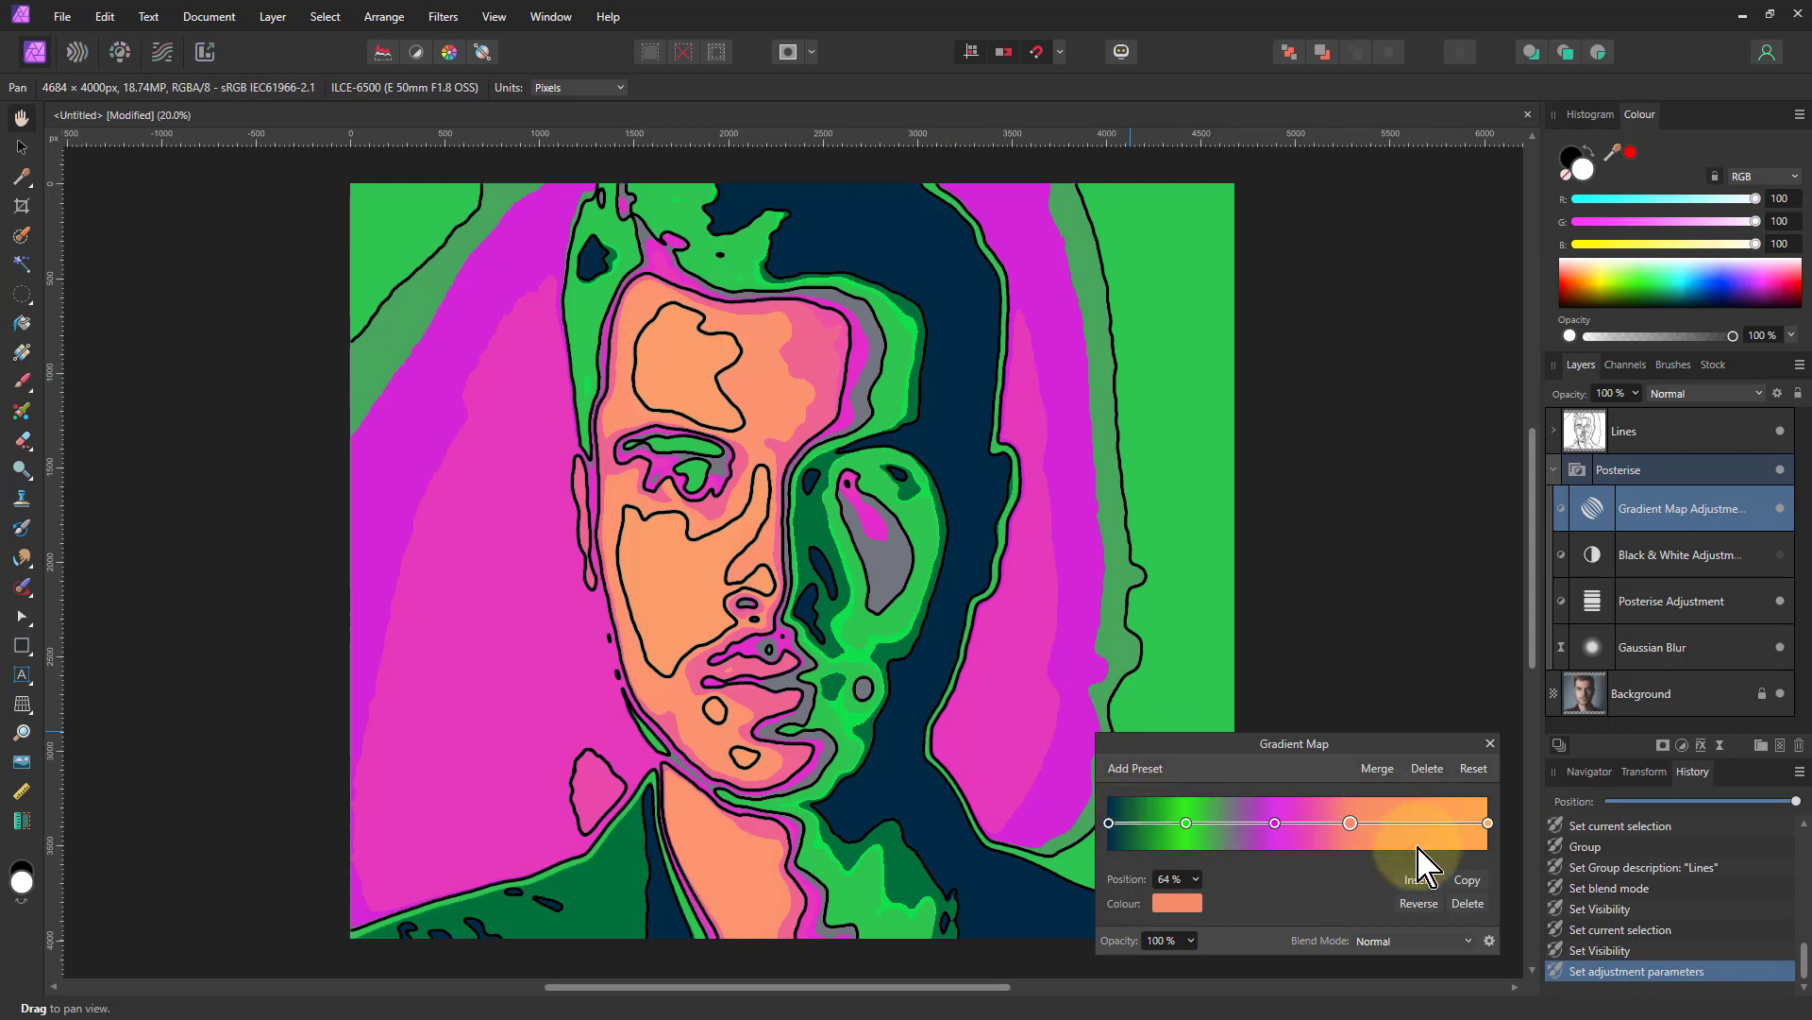
click(1180, 909)
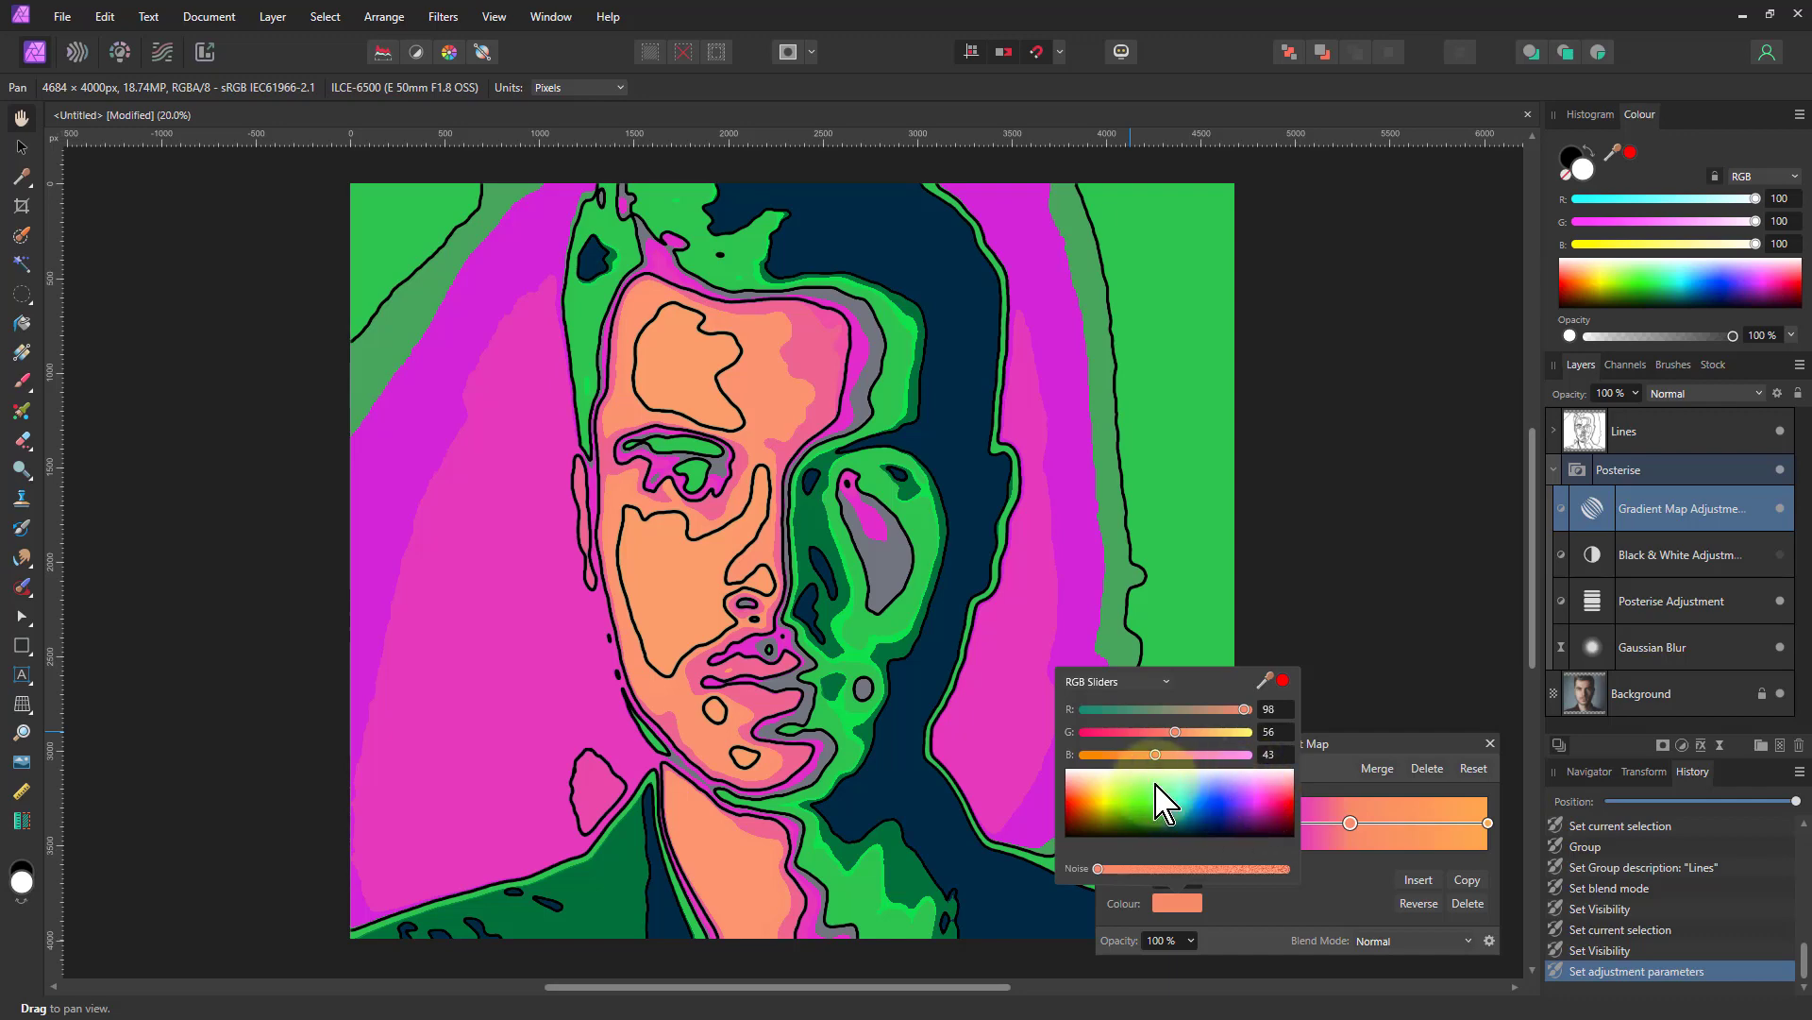
click(1078, 795)
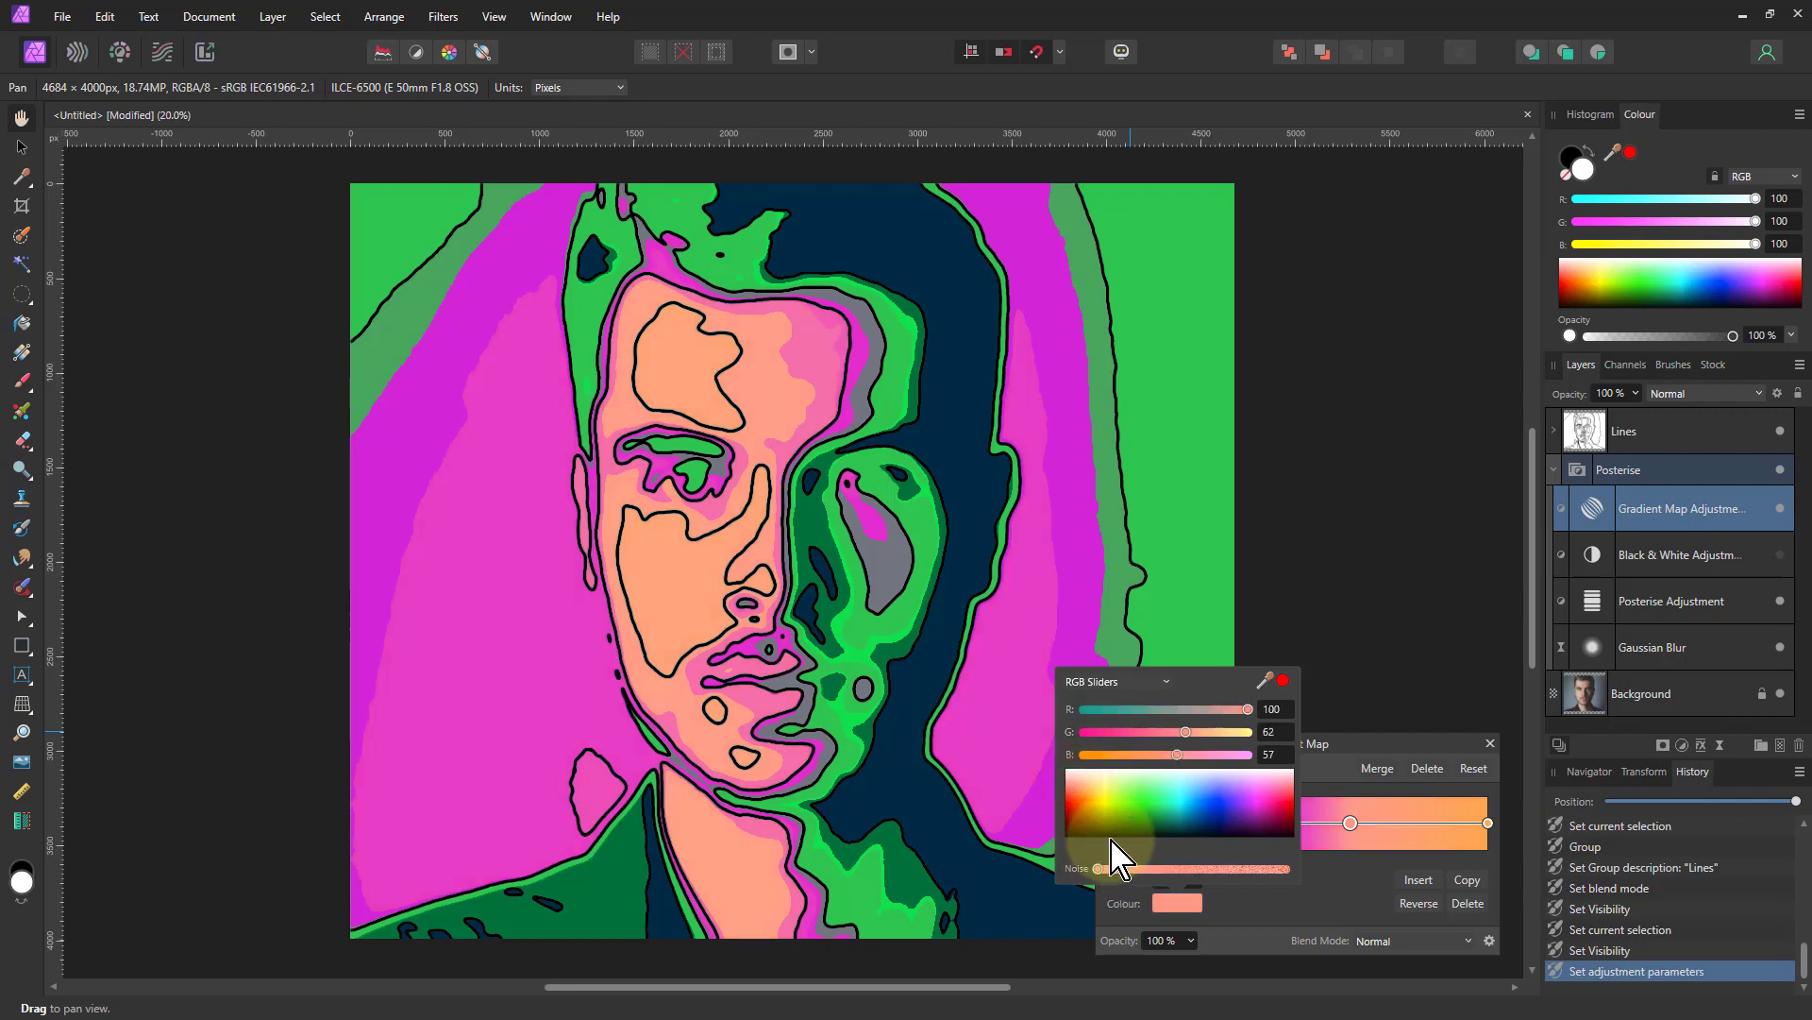
Add a gradient map stop at 81% in pale yellow, RGB 98, 100, 62.
click(1413, 831)
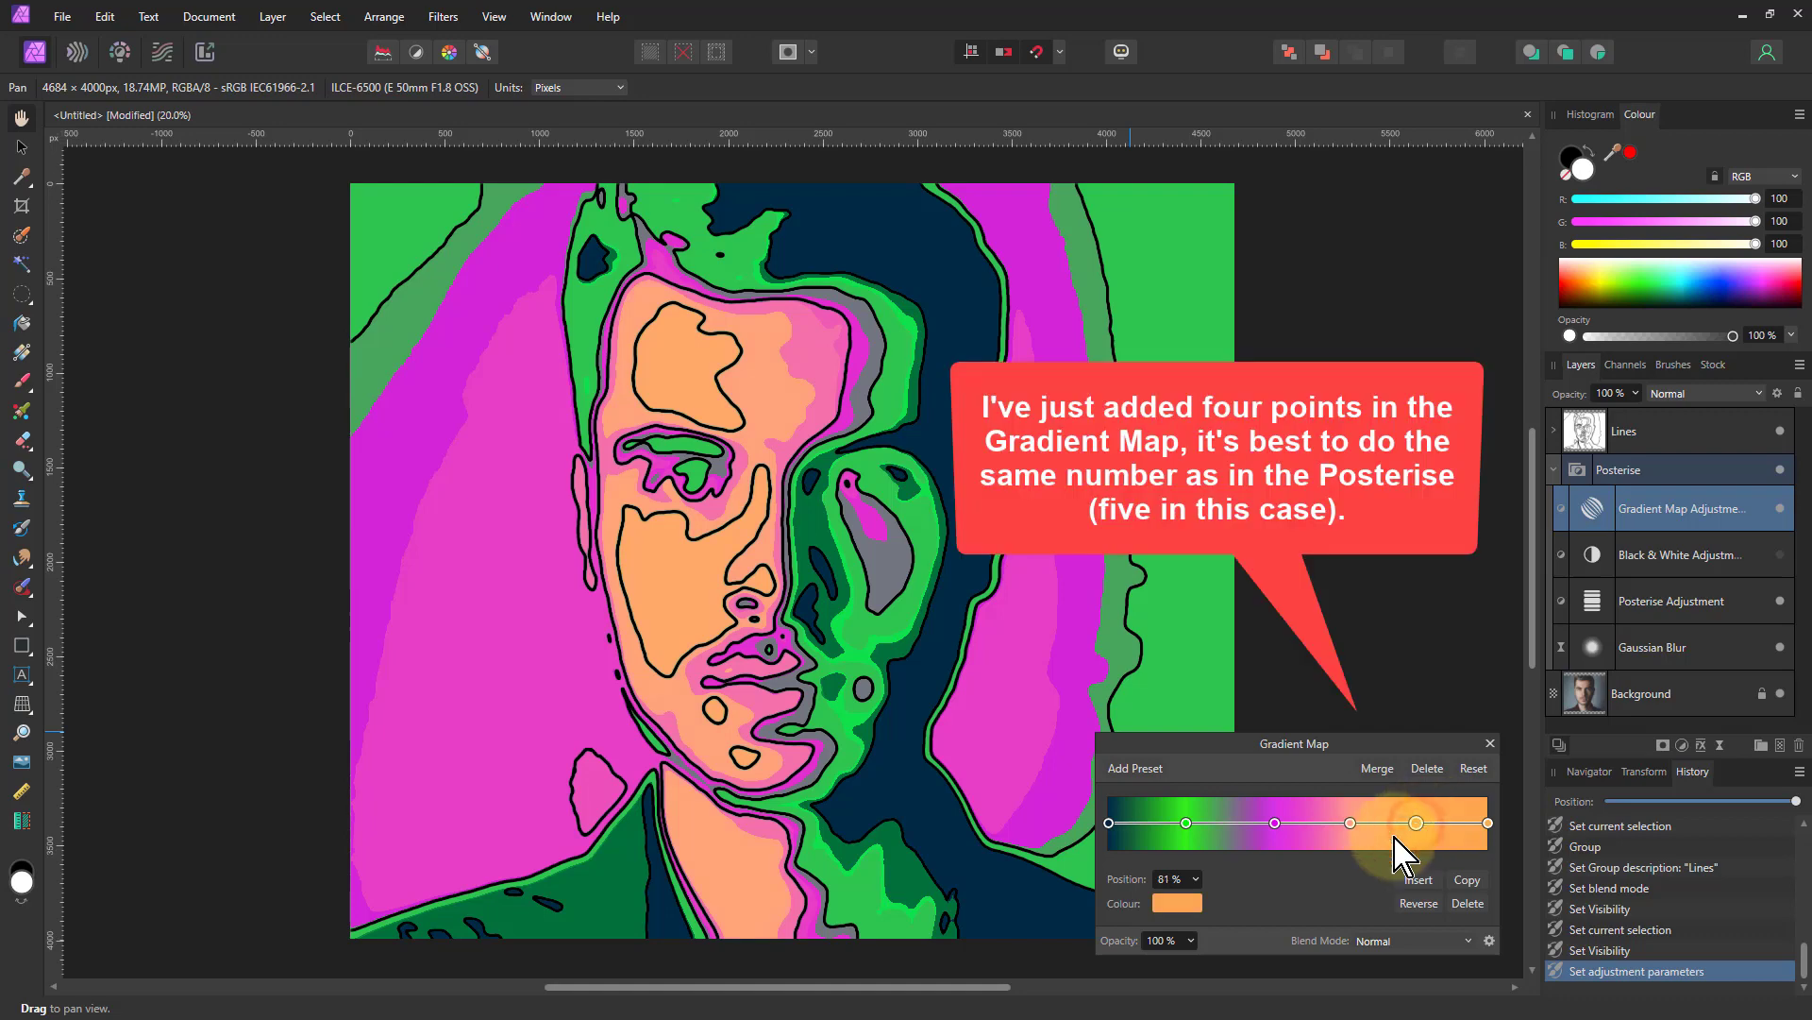
click(1177, 904)
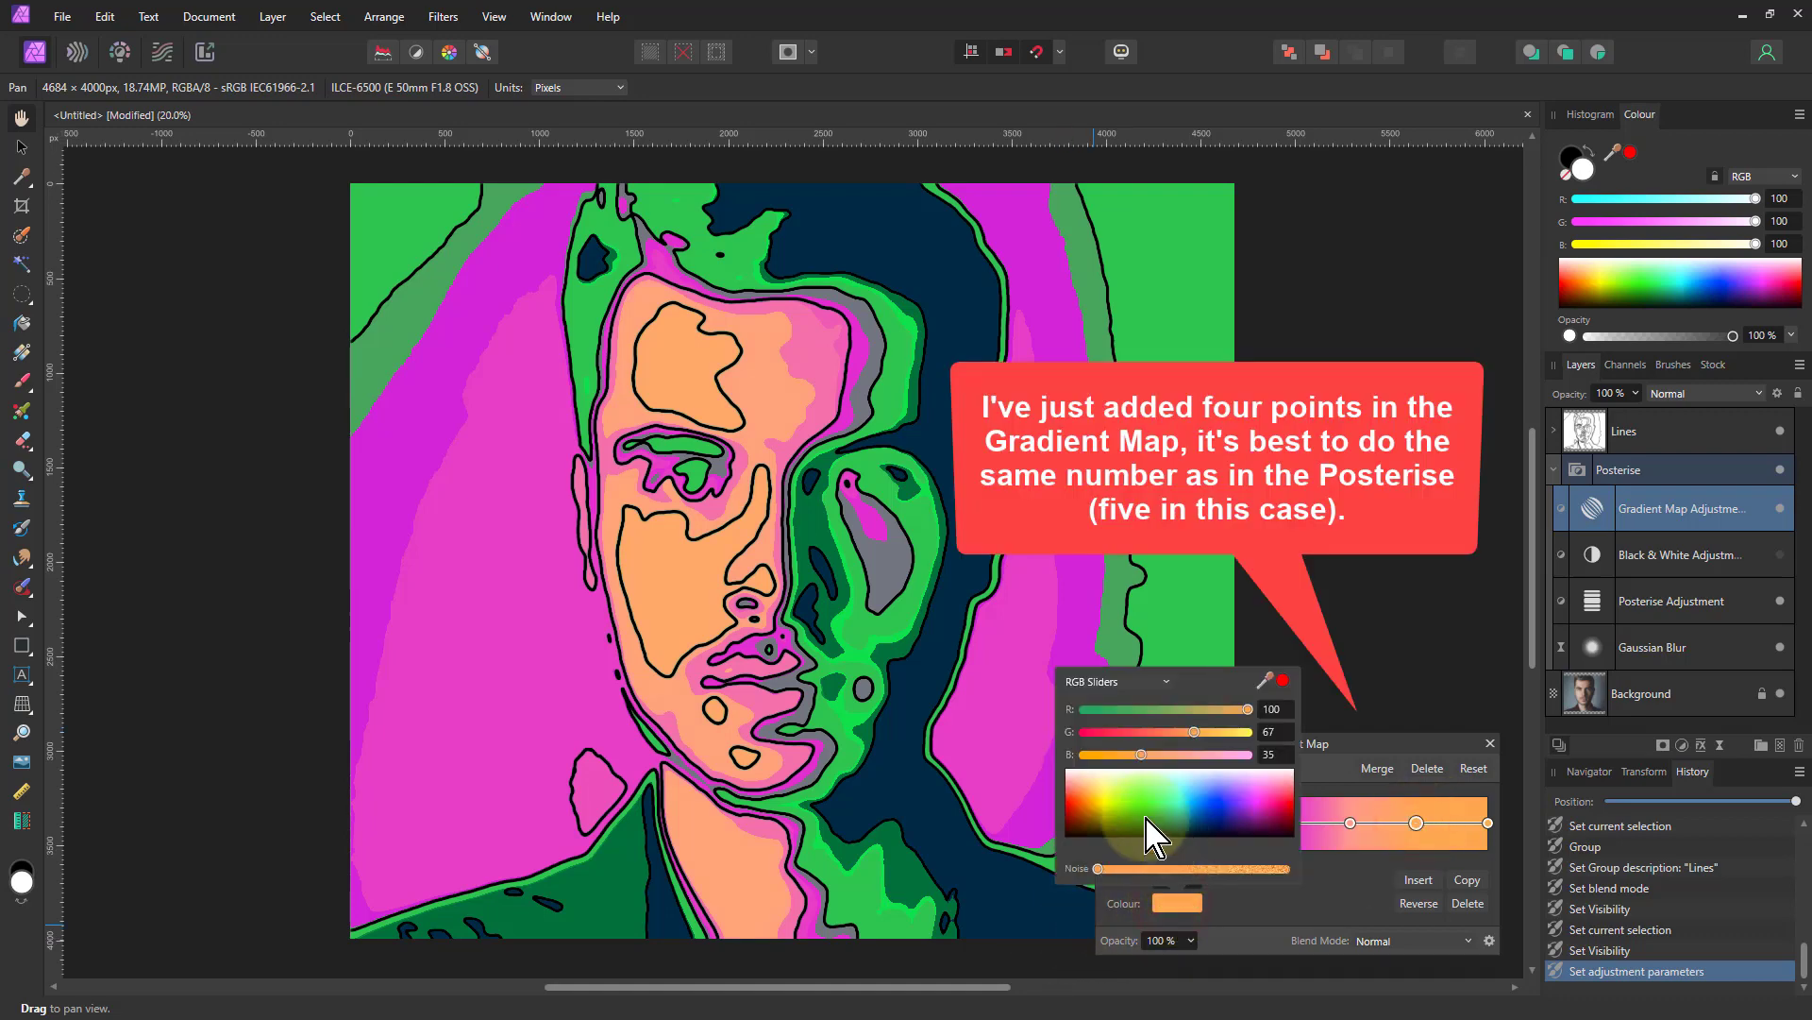
click(1108, 783)
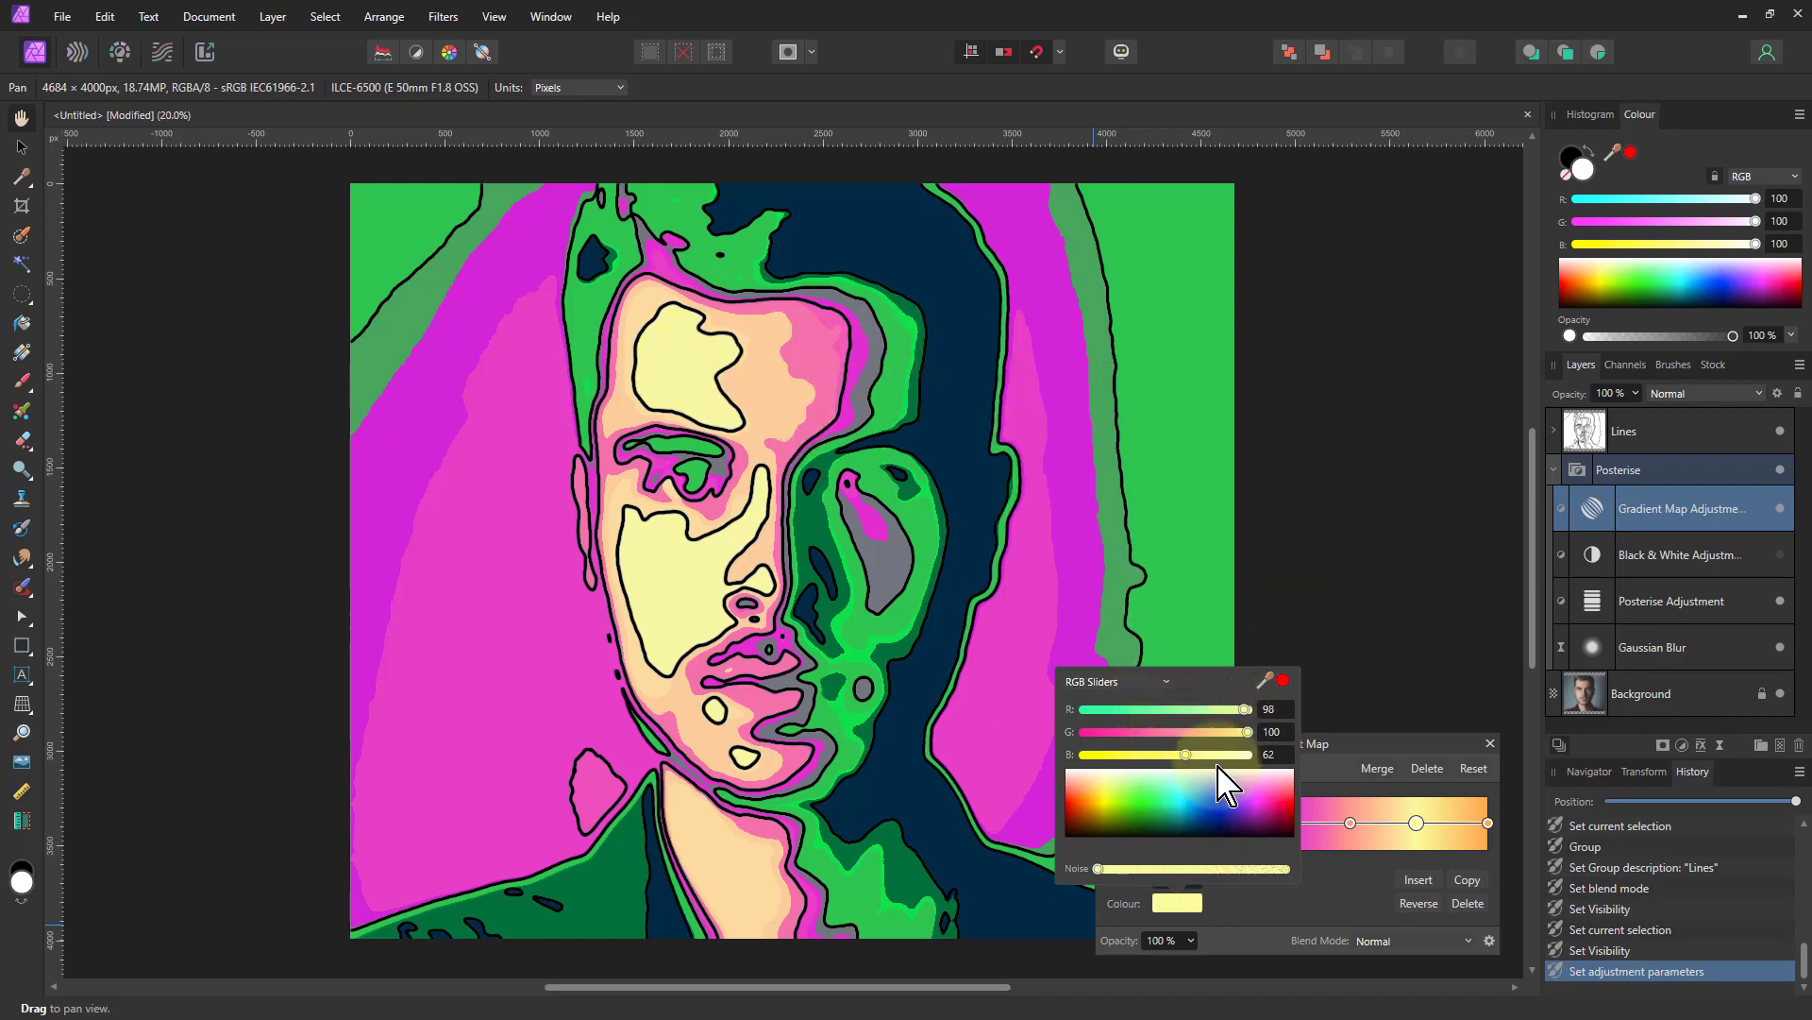
click(1359, 897)
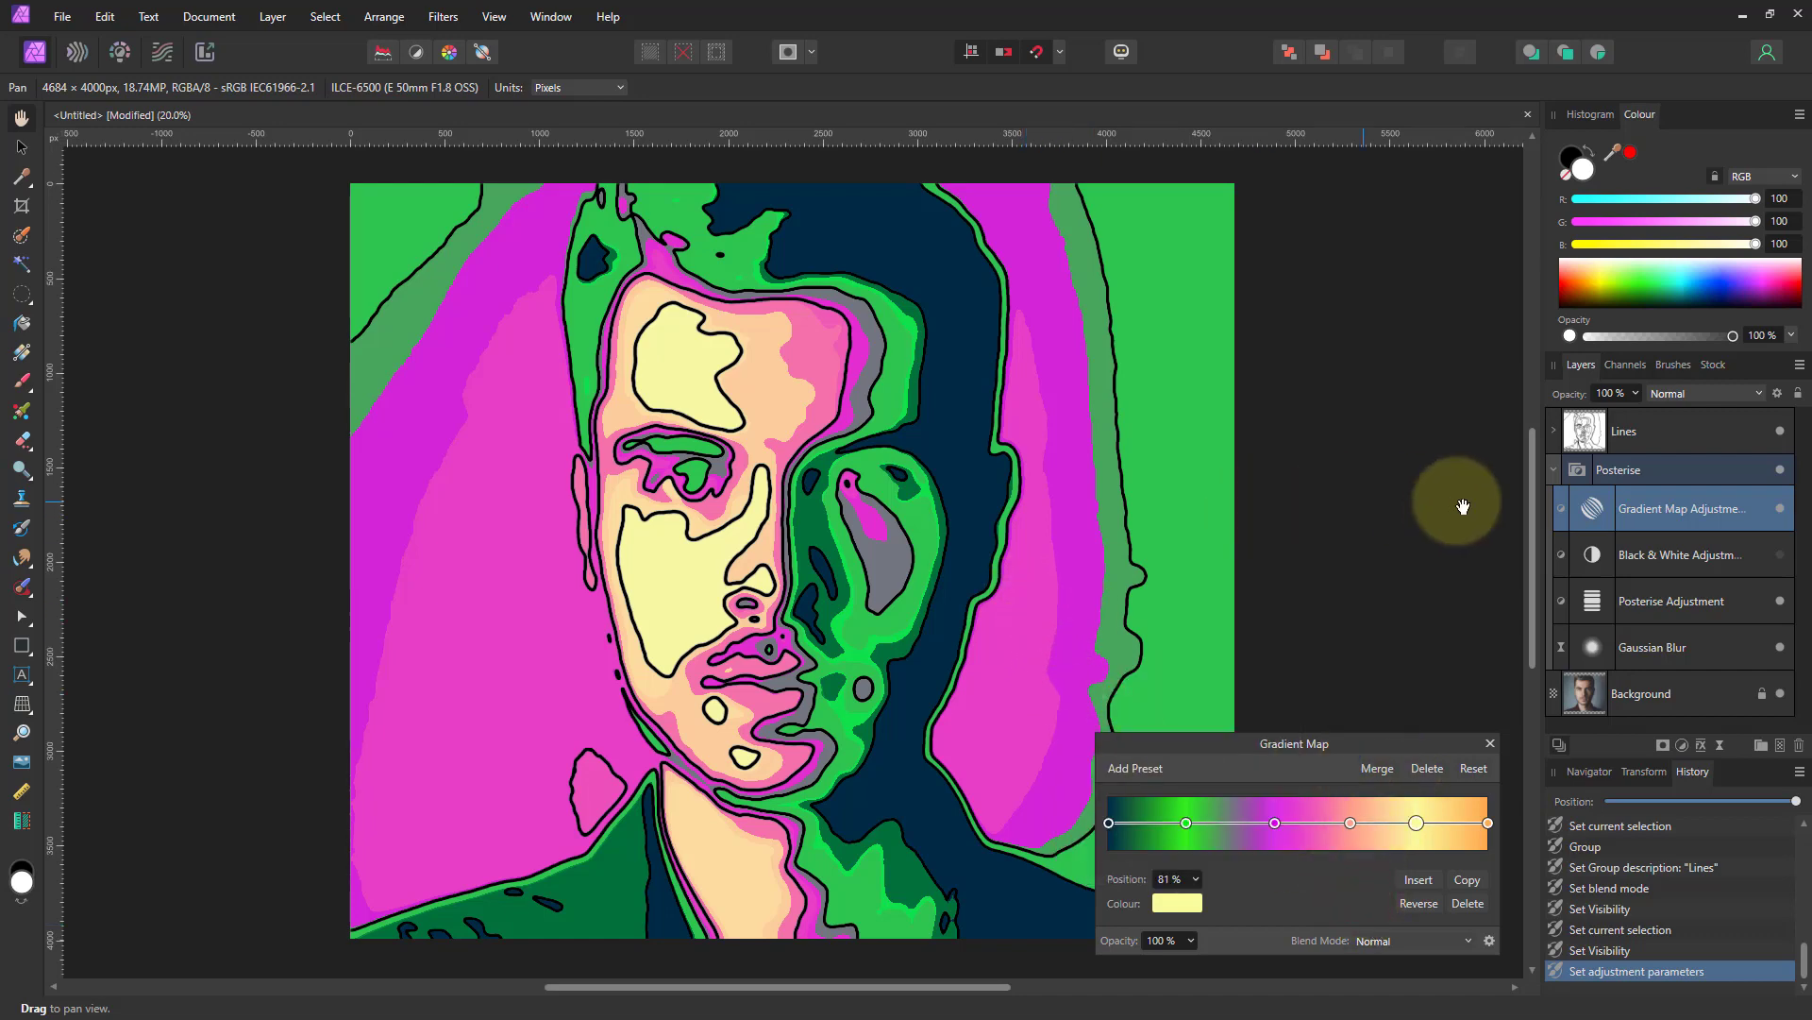
Show the Black & White adjustment again and collapse the Posterise group.
click(1781, 555)
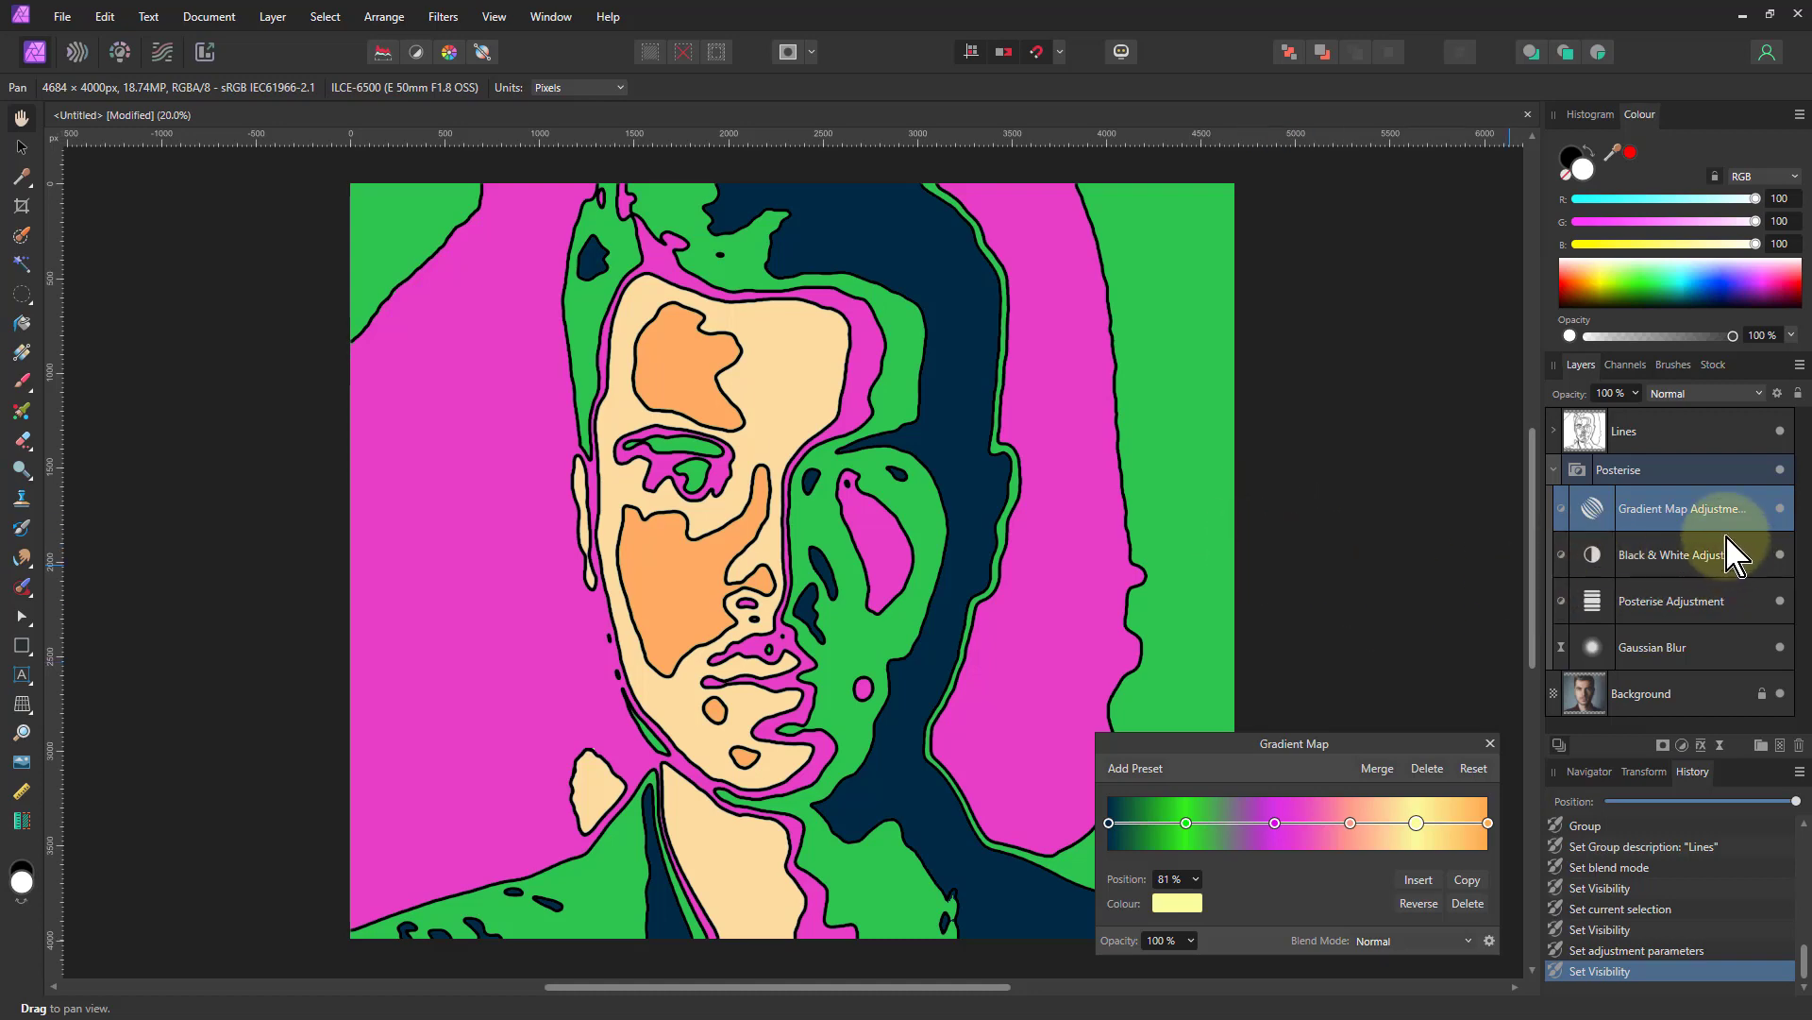
click(1554, 469)
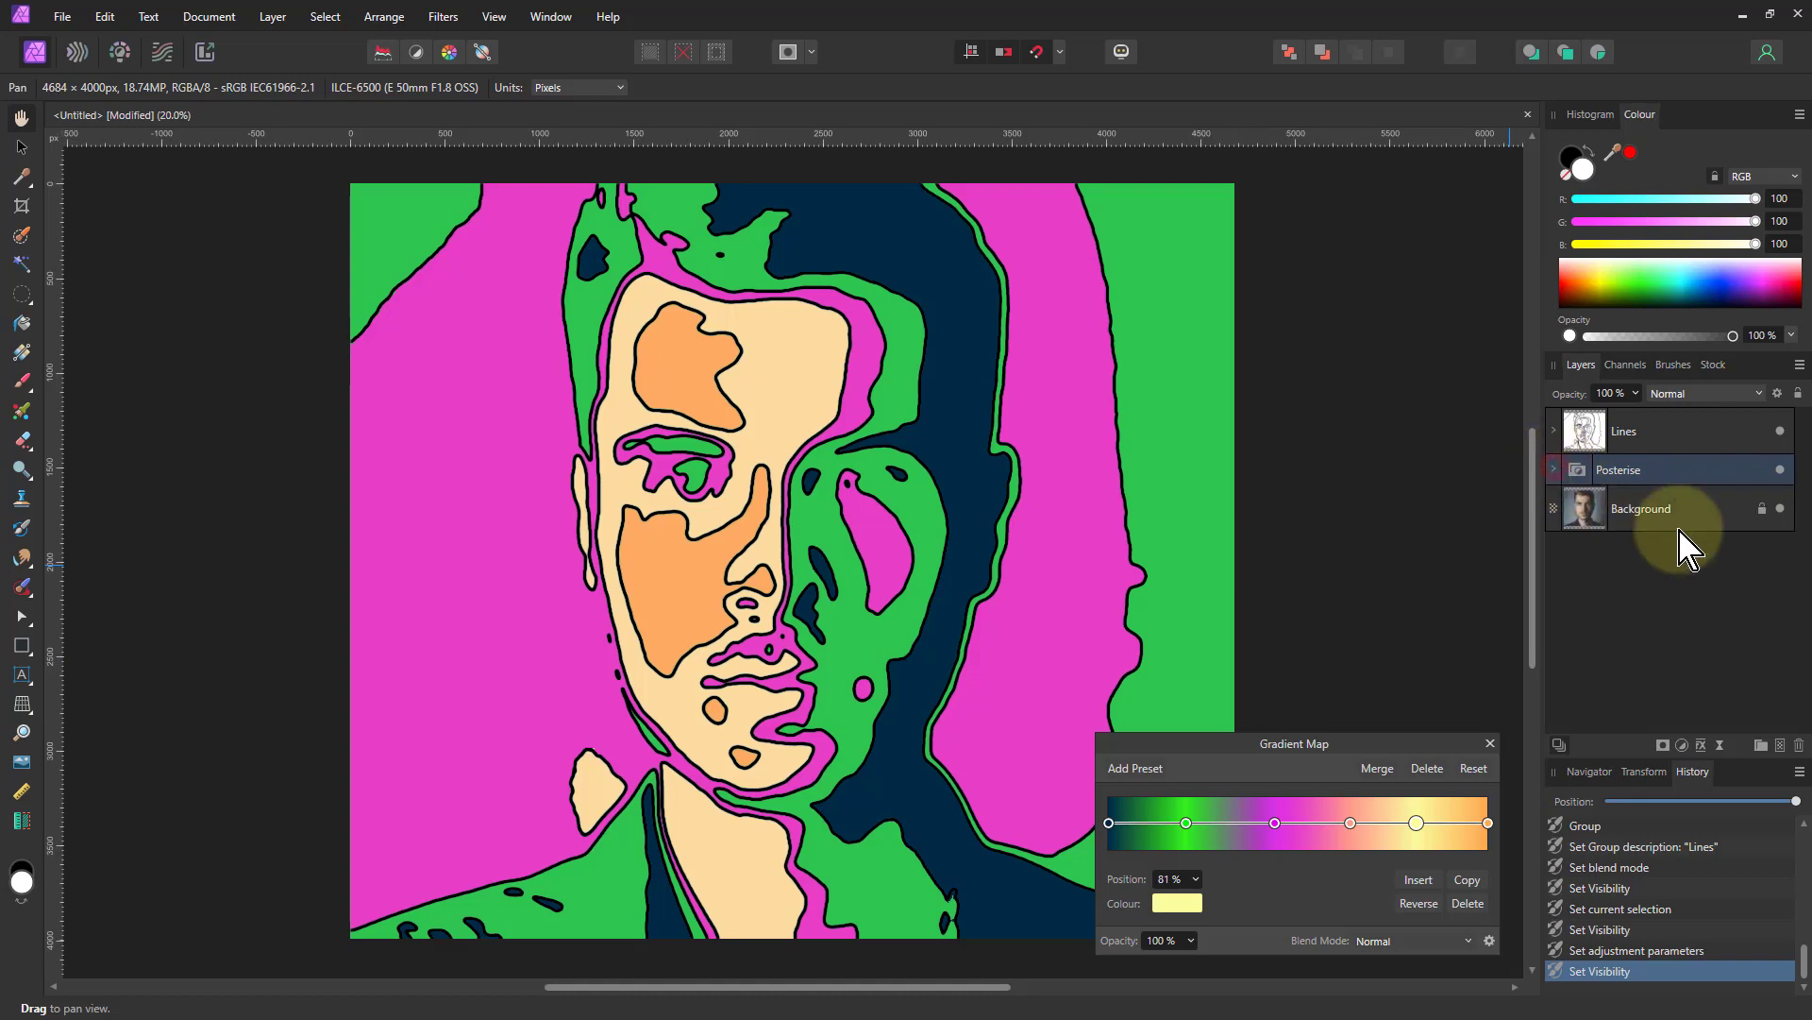
Group the Lines and Posterise groups together and add a mask to the new group.
click(1596, 472)
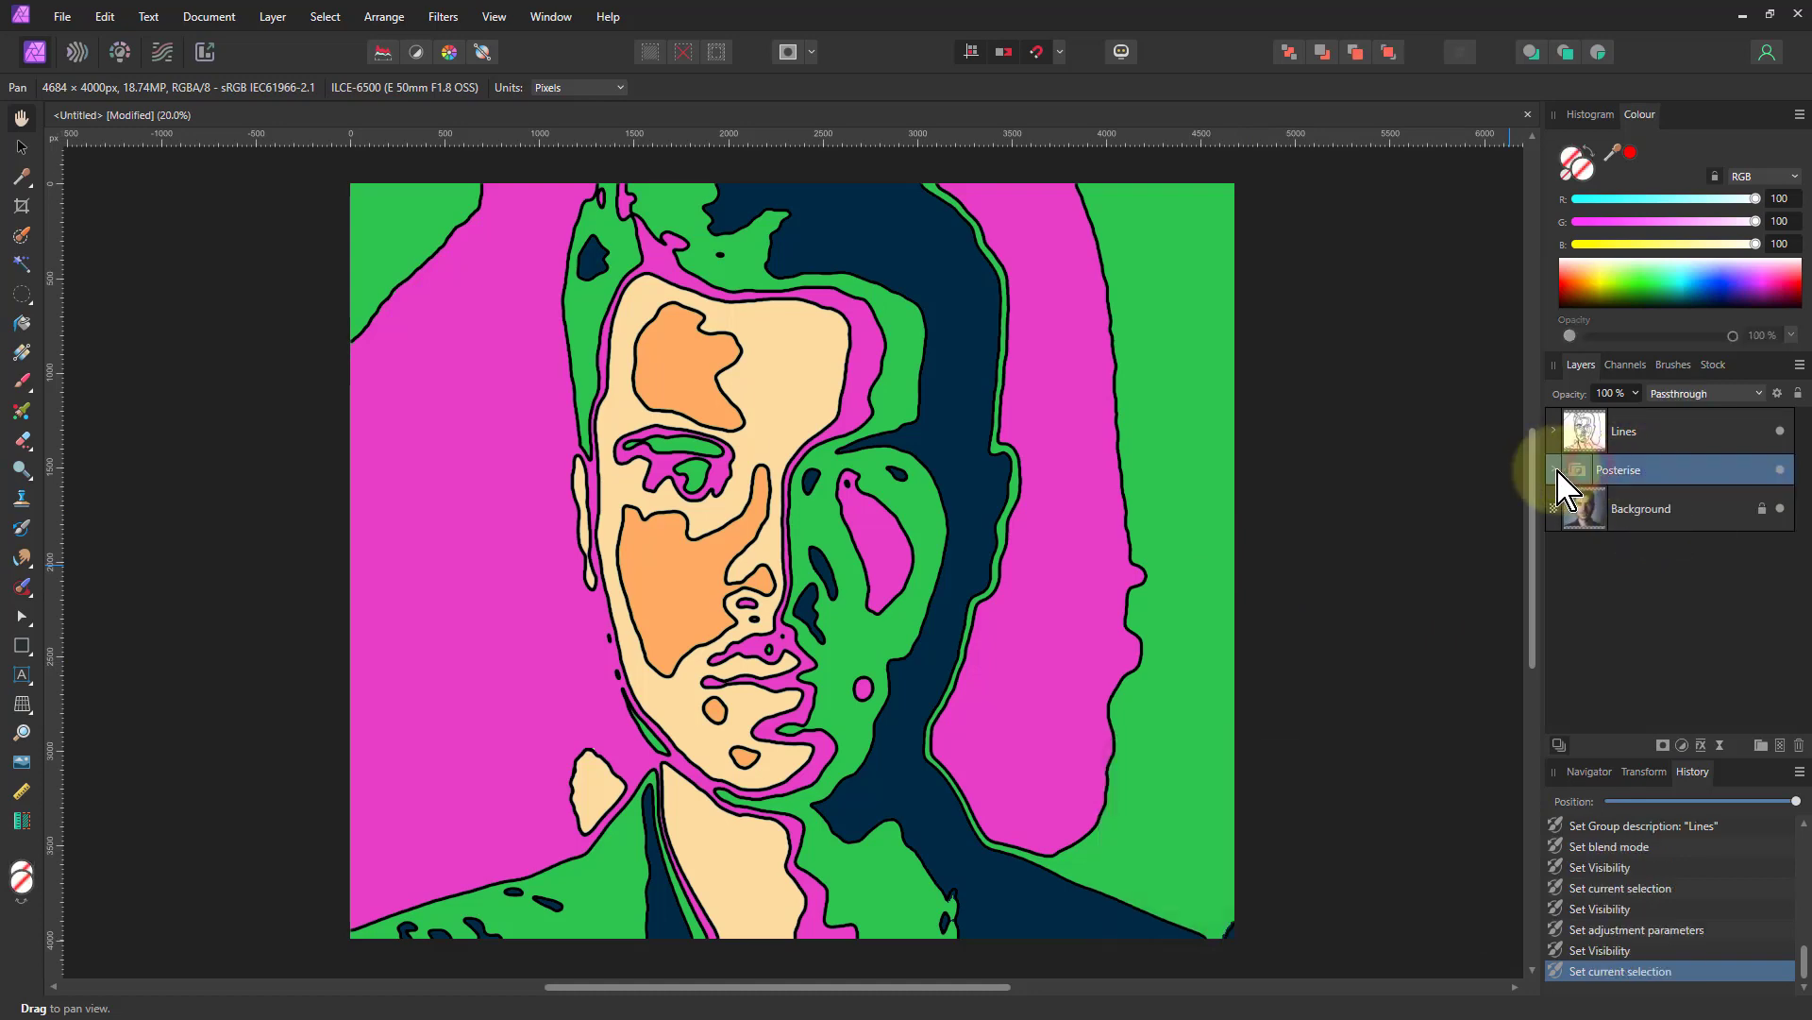
shift+click(1658, 431)
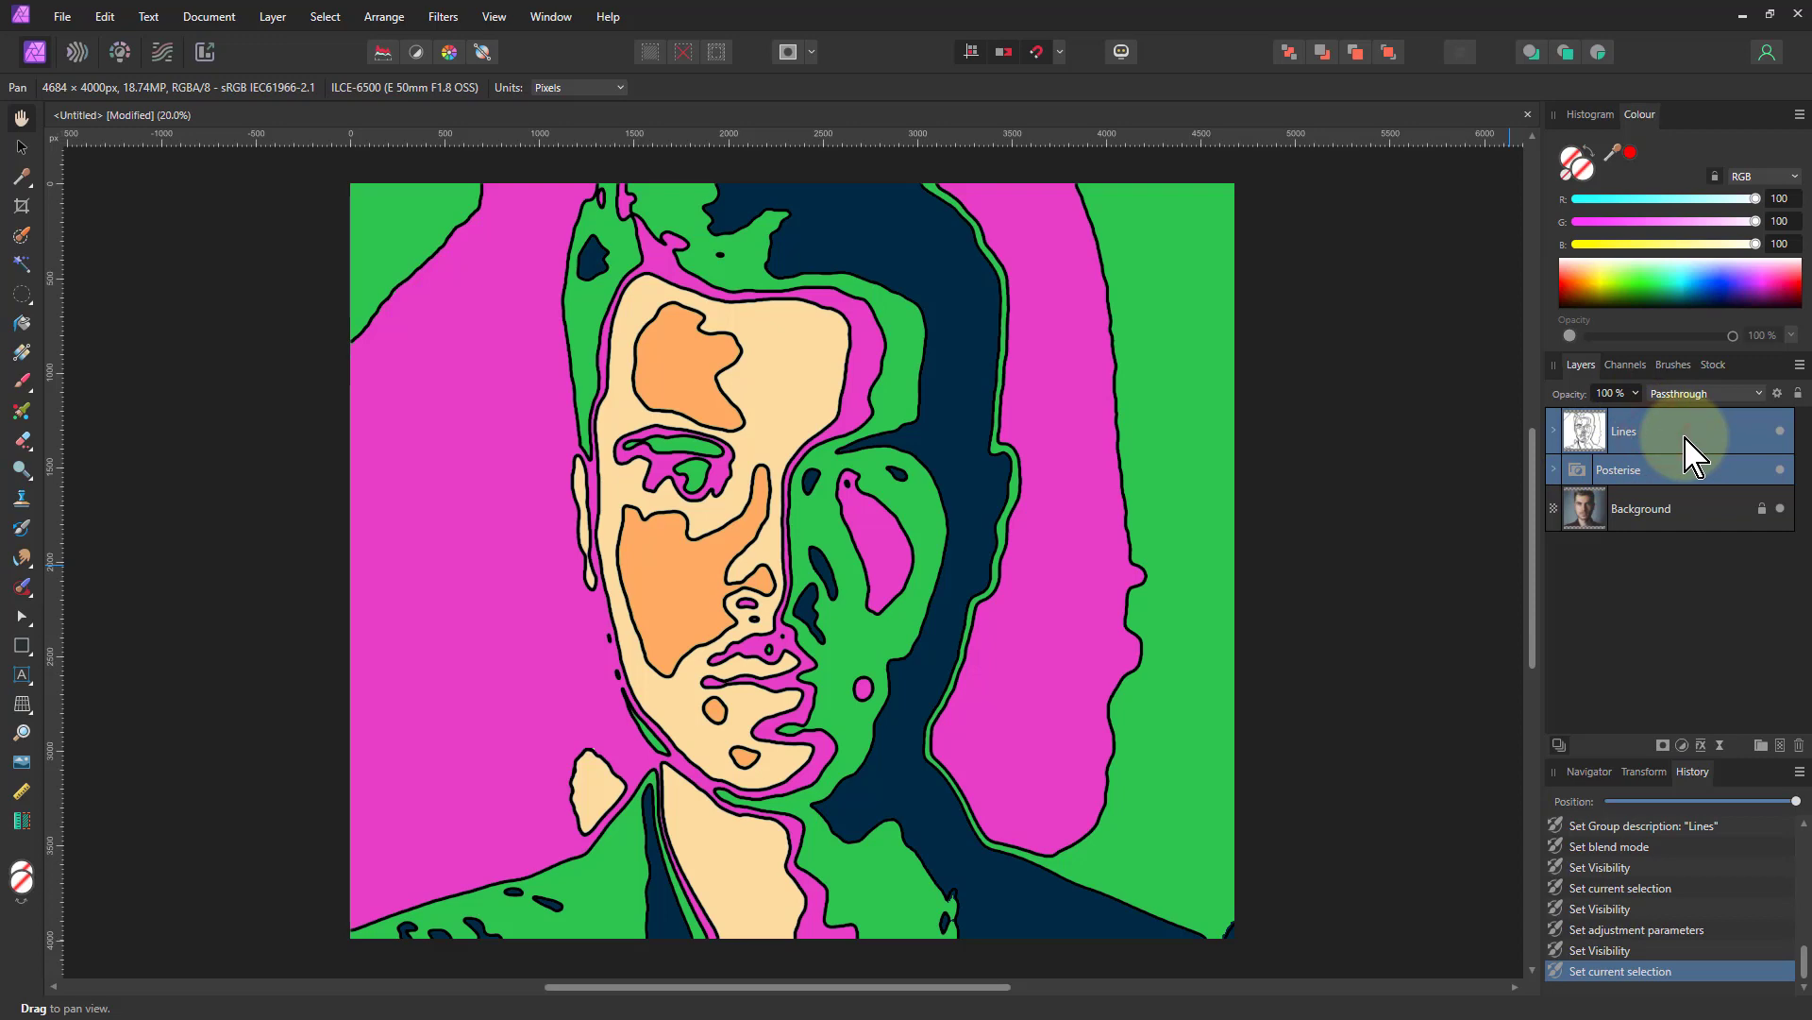
key(ctrl+g)
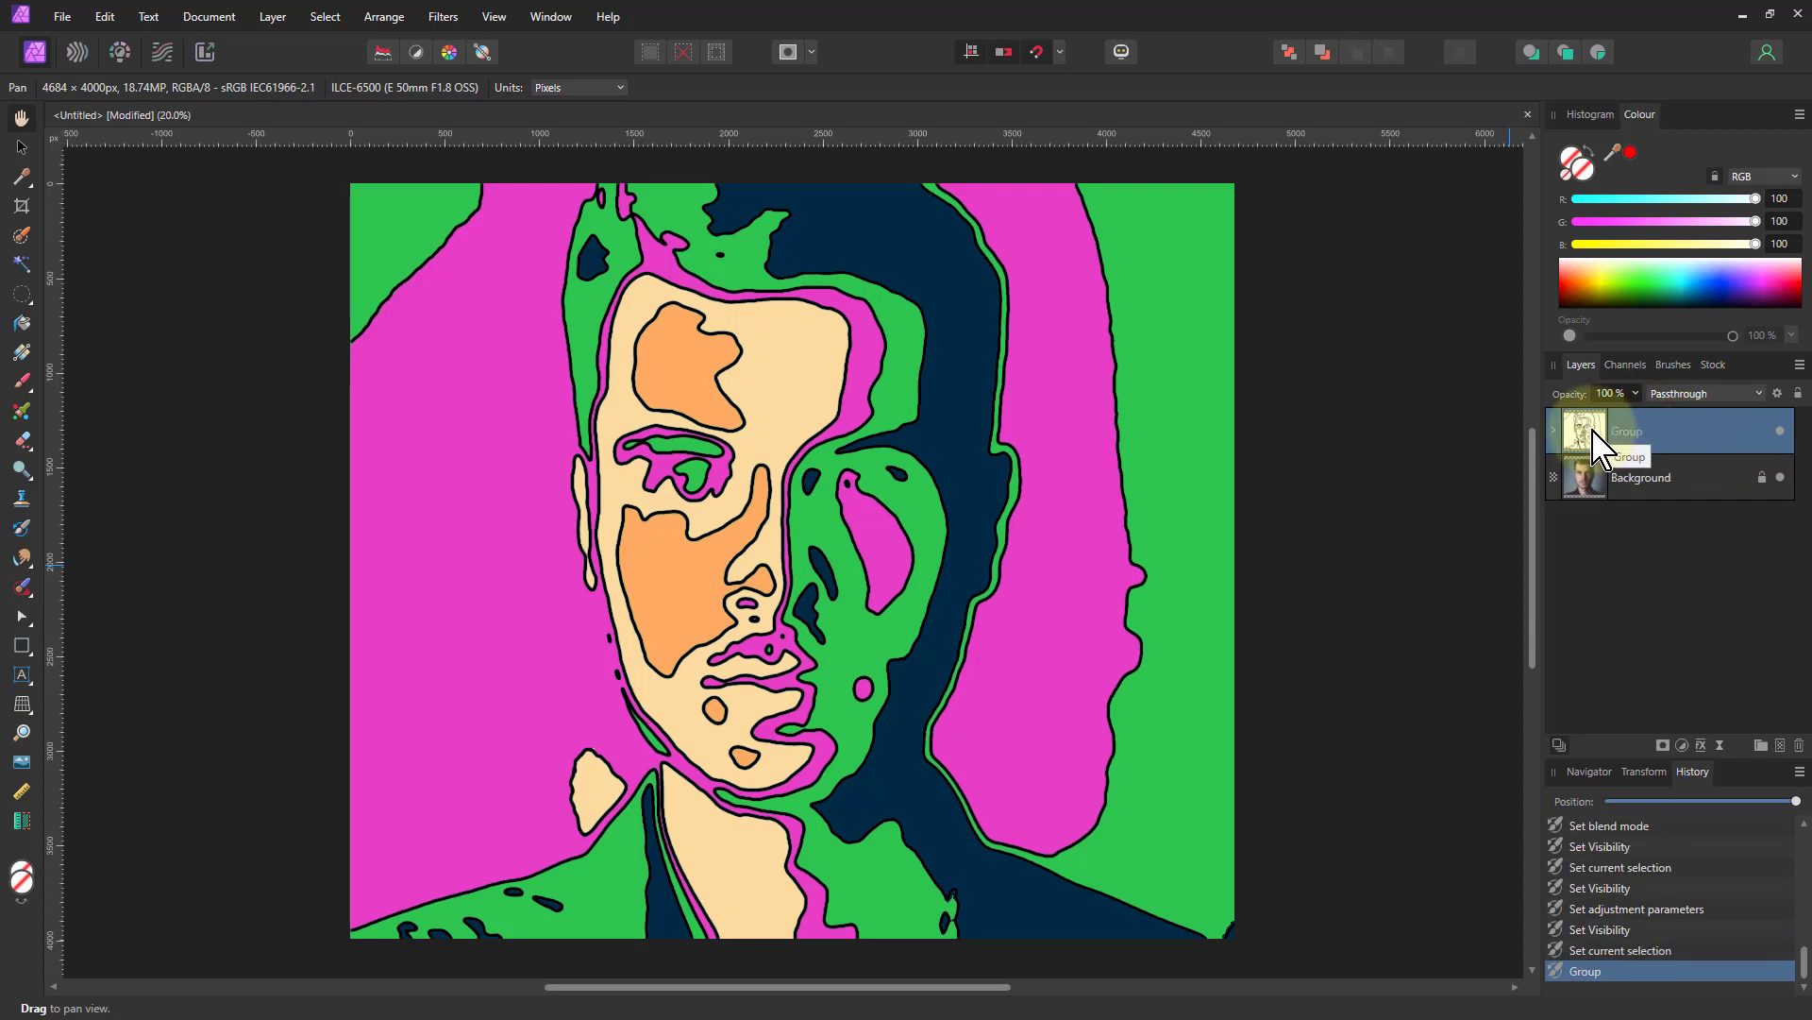
click(1663, 746)
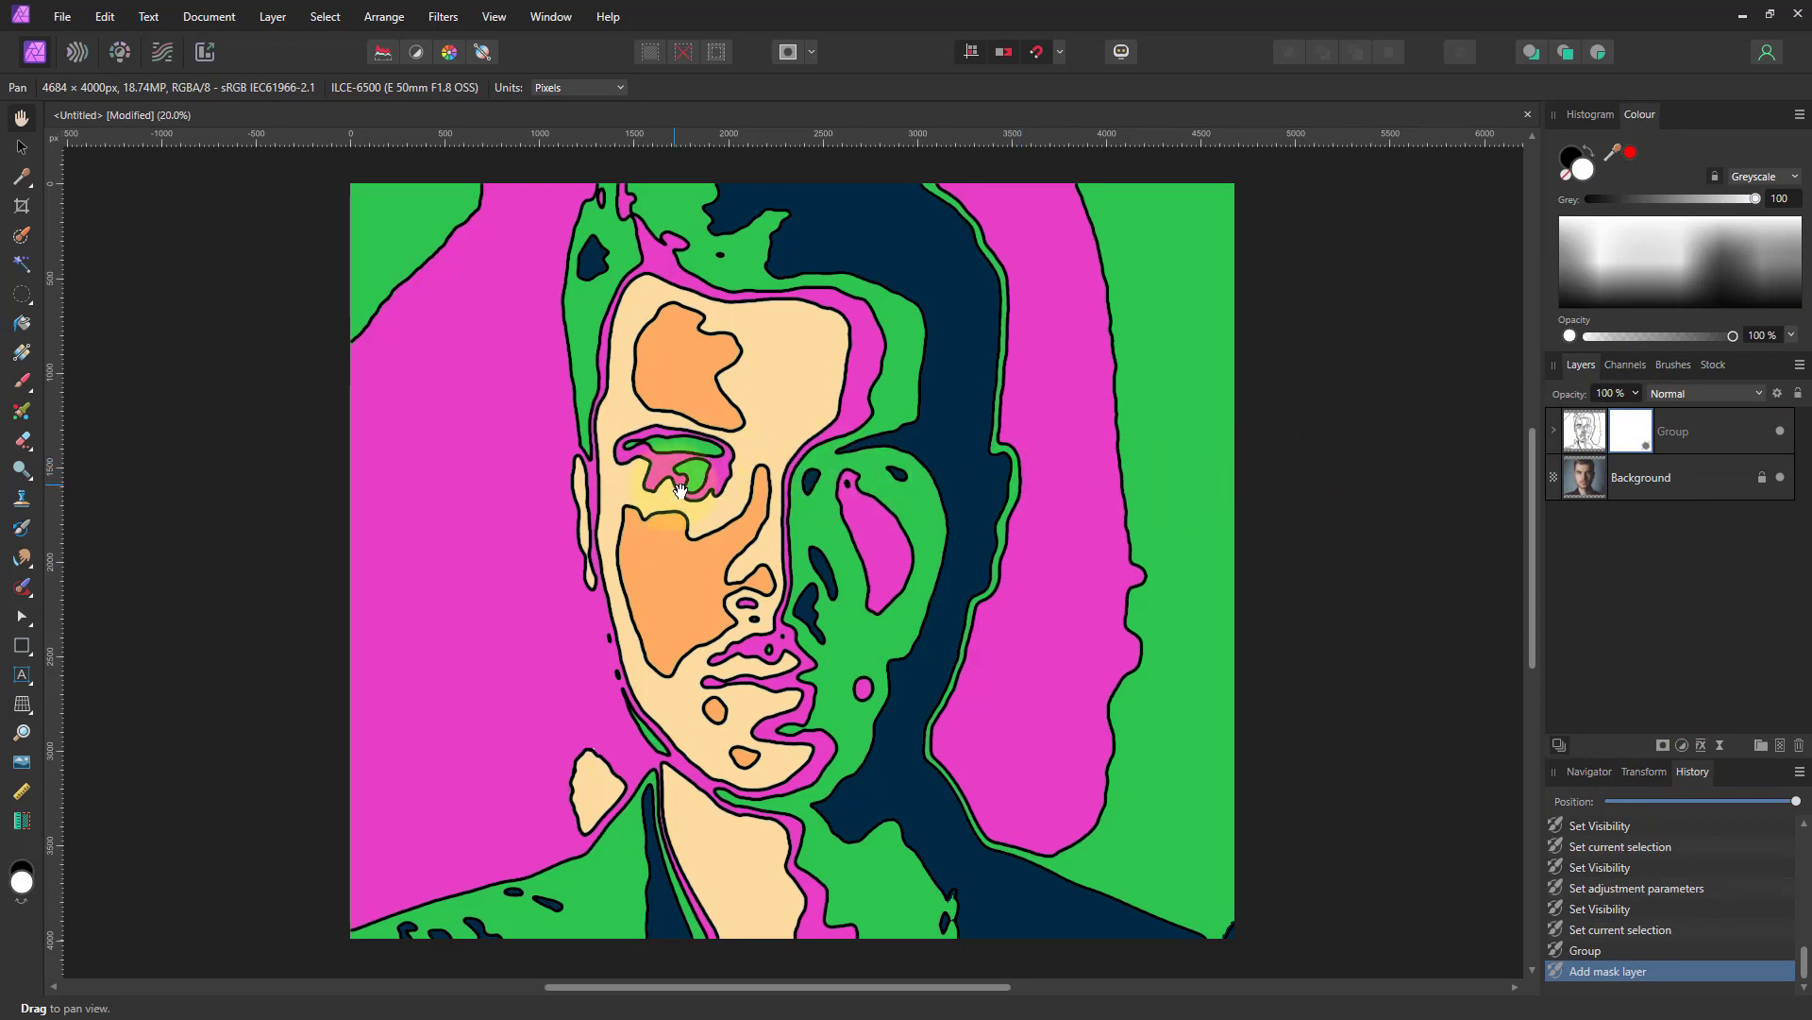
Paint black on the group's mask over the eye on the lit side of the face to reveal the original photo.
click(24, 381)
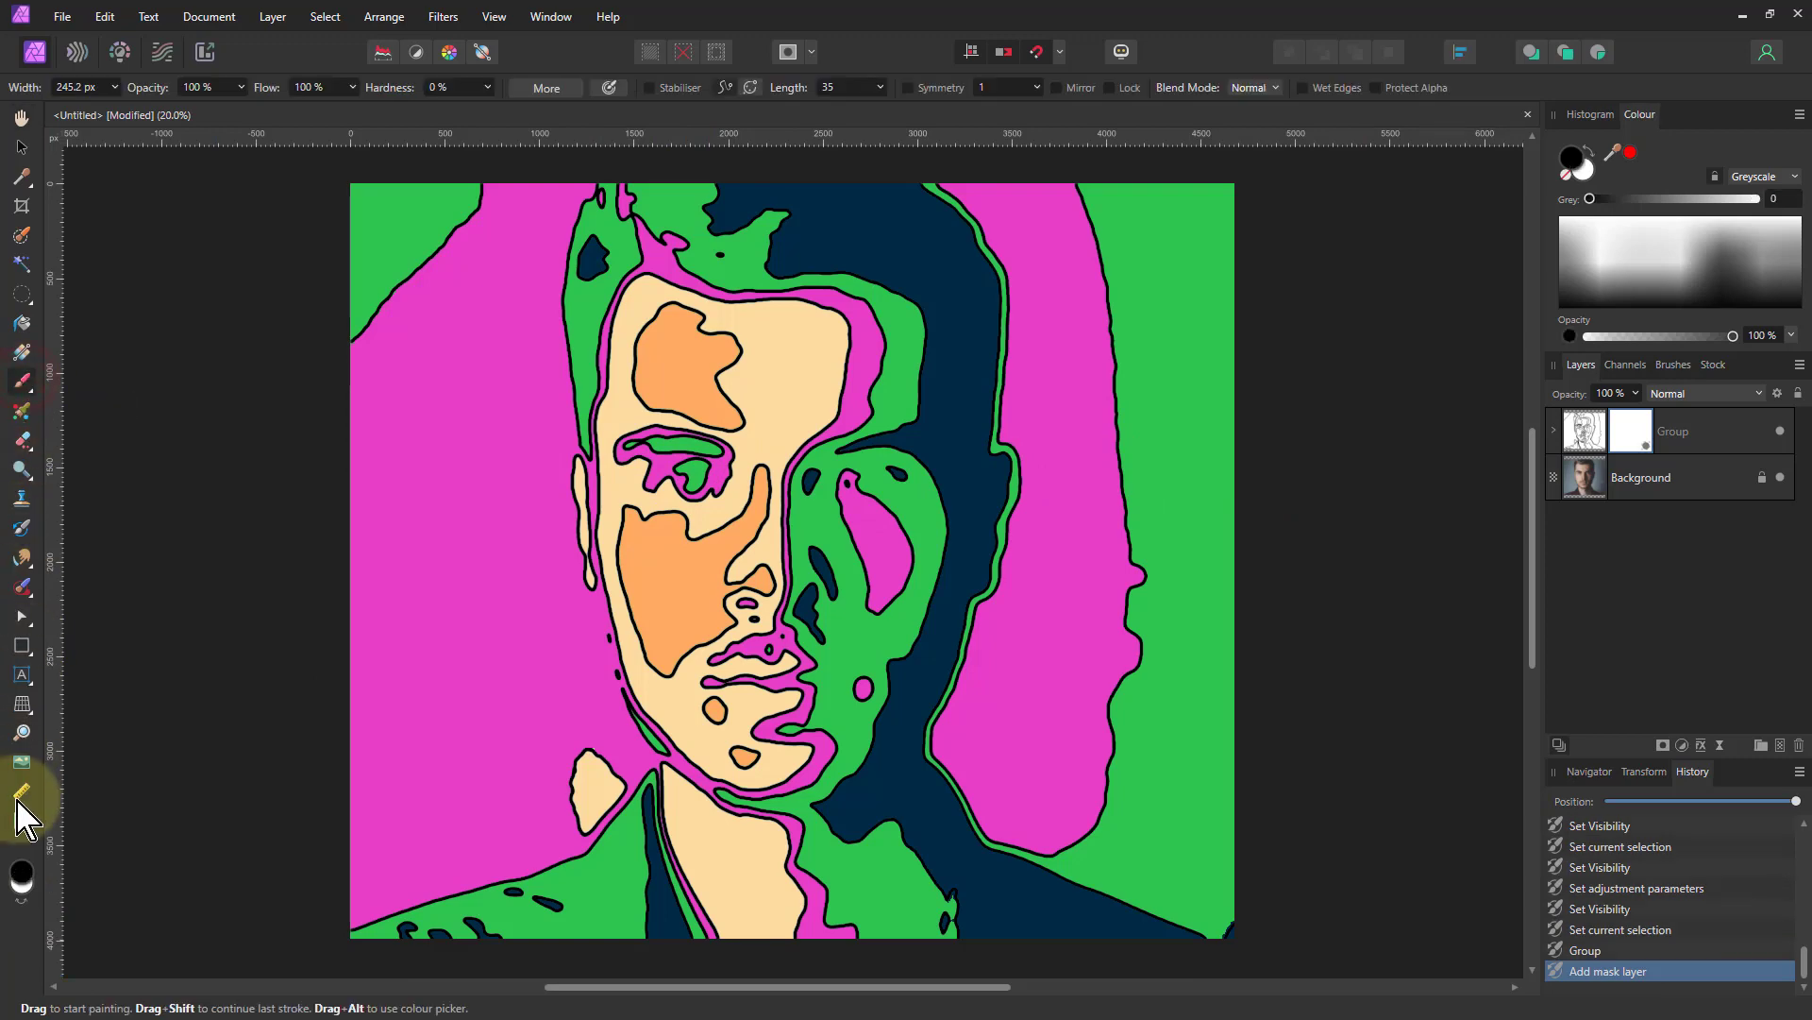
click(25, 880)
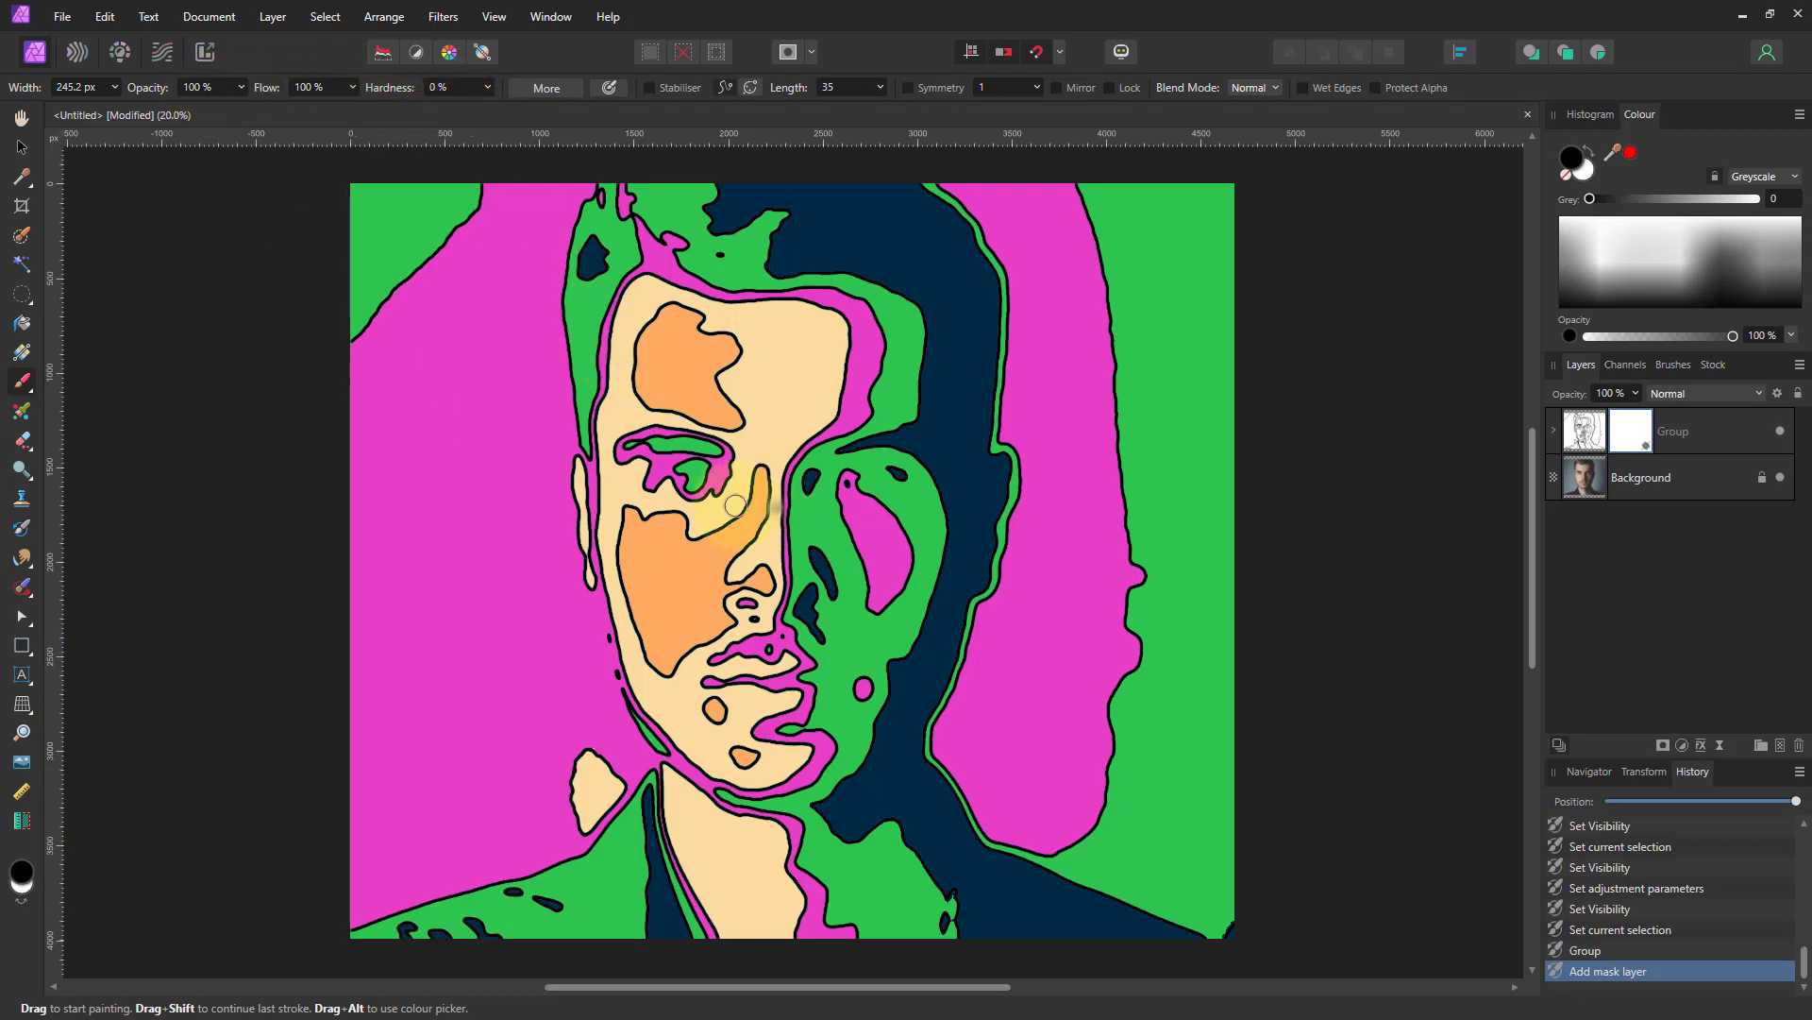
mouse_move(683, 466)
mouse_down()
mouse_move(698, 467)
mouse_move(666, 476)
mouse_move(738, 467)
mouse_move(652, 481)
mouse_move(691, 490)
mouse_up()
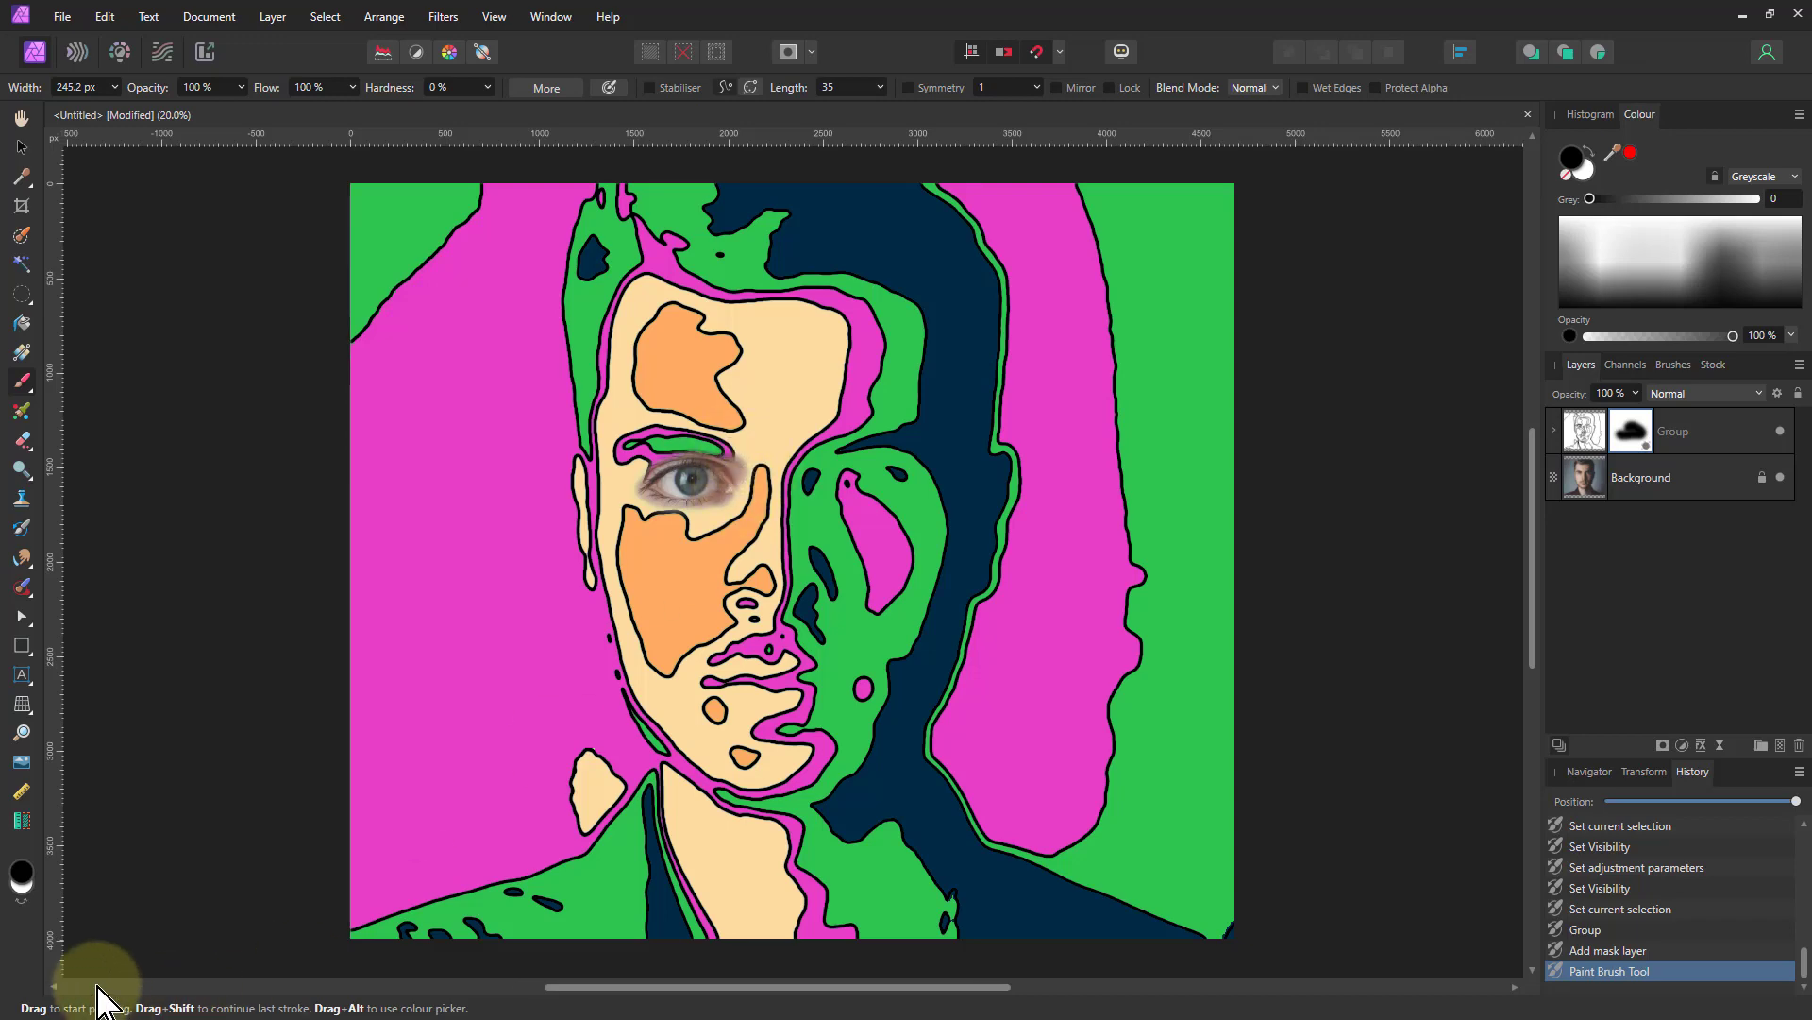
Paint white on the mask around the revealed eye to restore the artwork, leaving only the photographic iris.
click(21, 897)
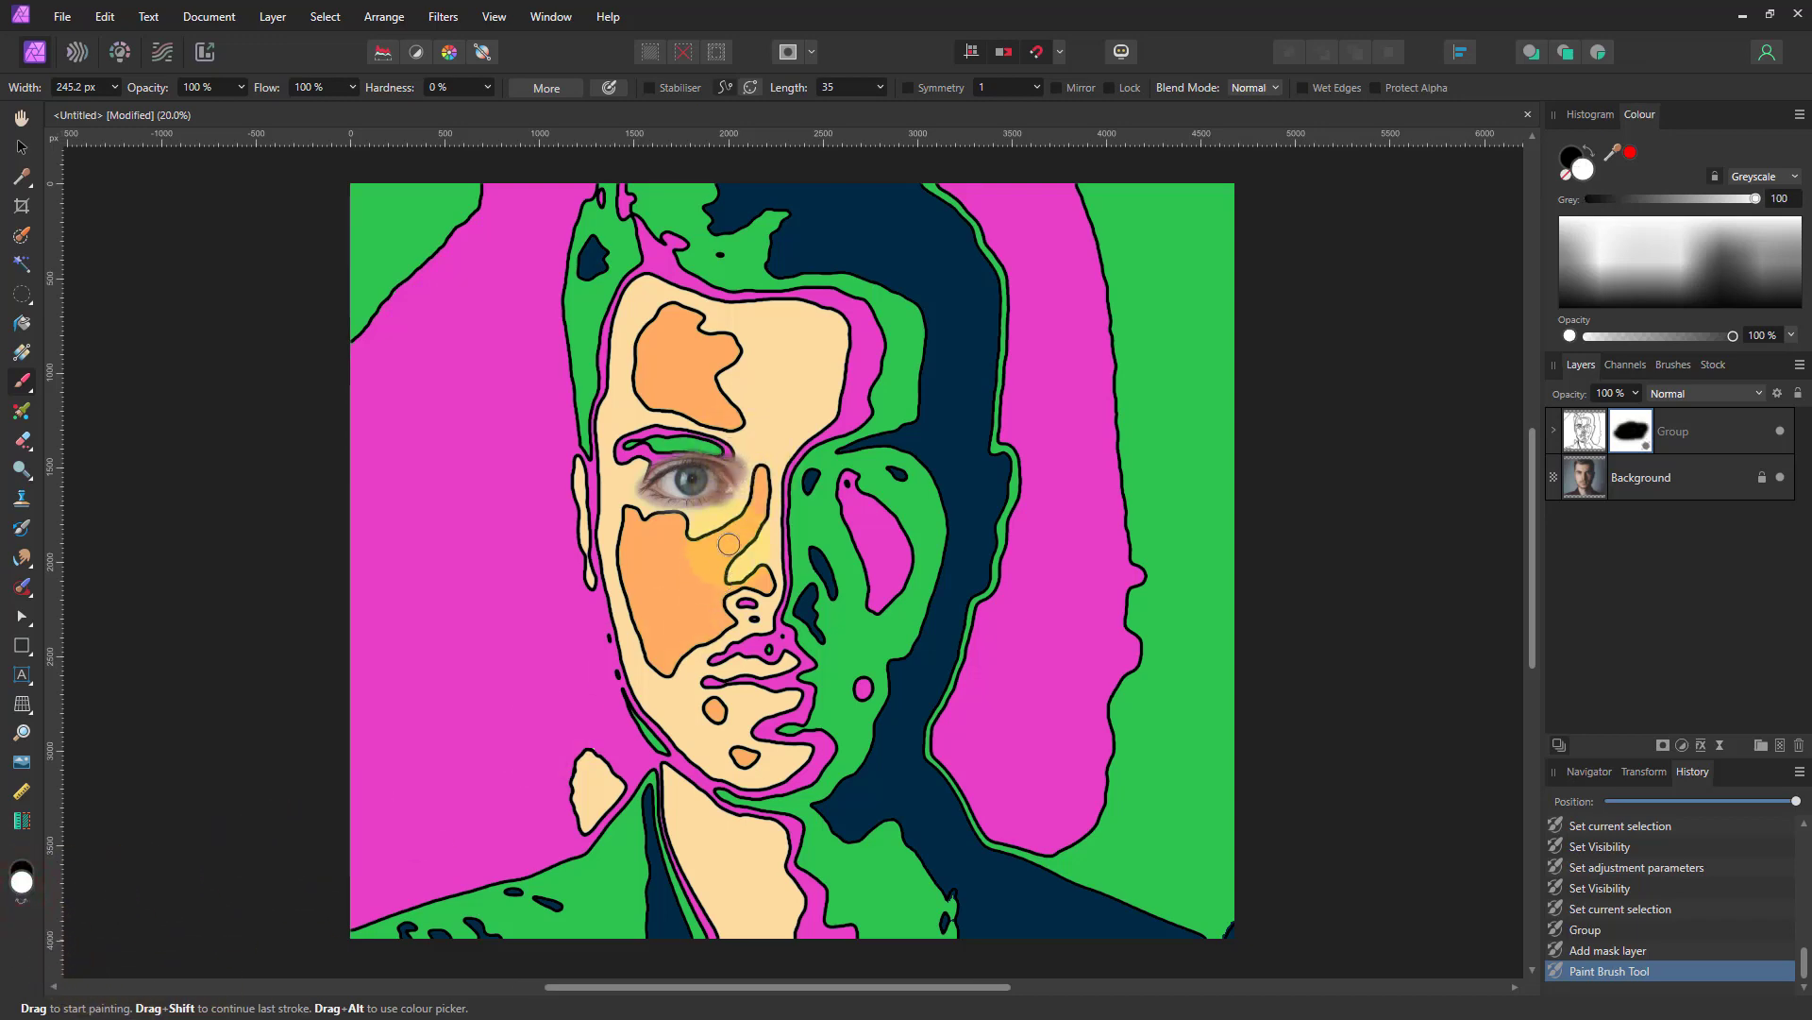
mouse_move(743, 465)
mouse_down()
mouse_move(704, 445)
mouse_move(600, 458)
mouse_move(627, 488)
mouse_up()
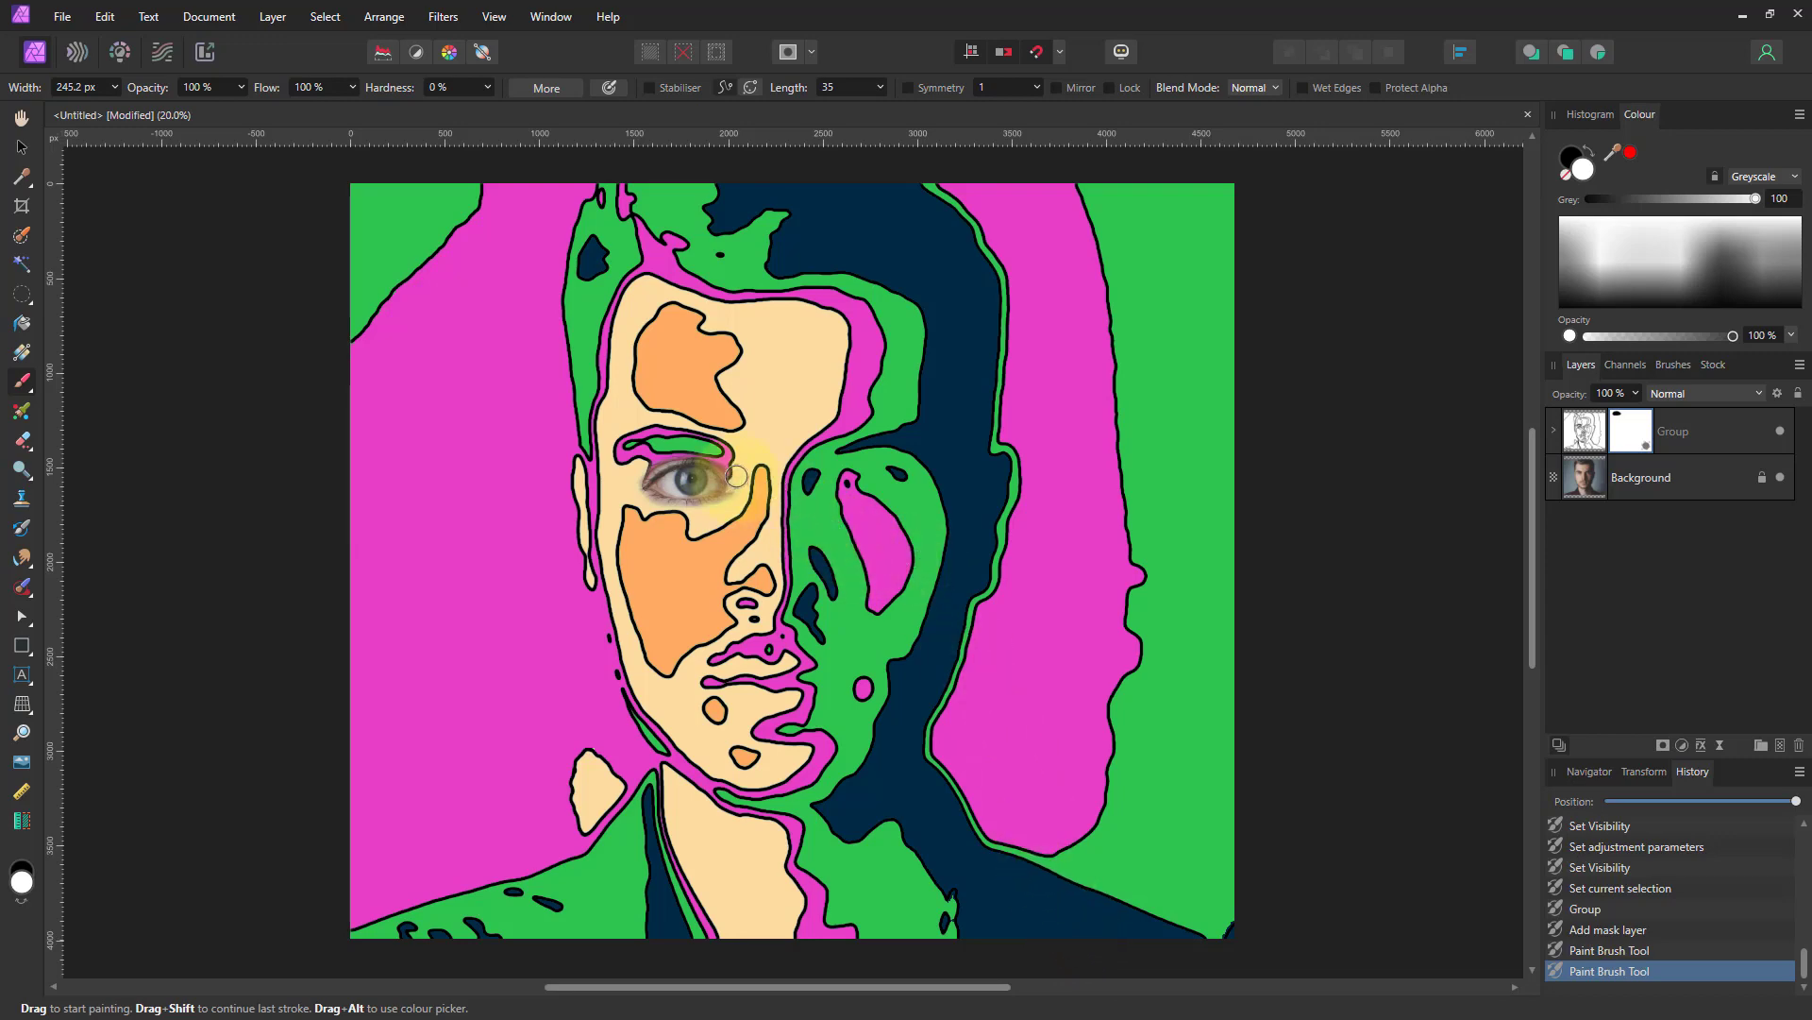
drag(723, 466, 723, 485)
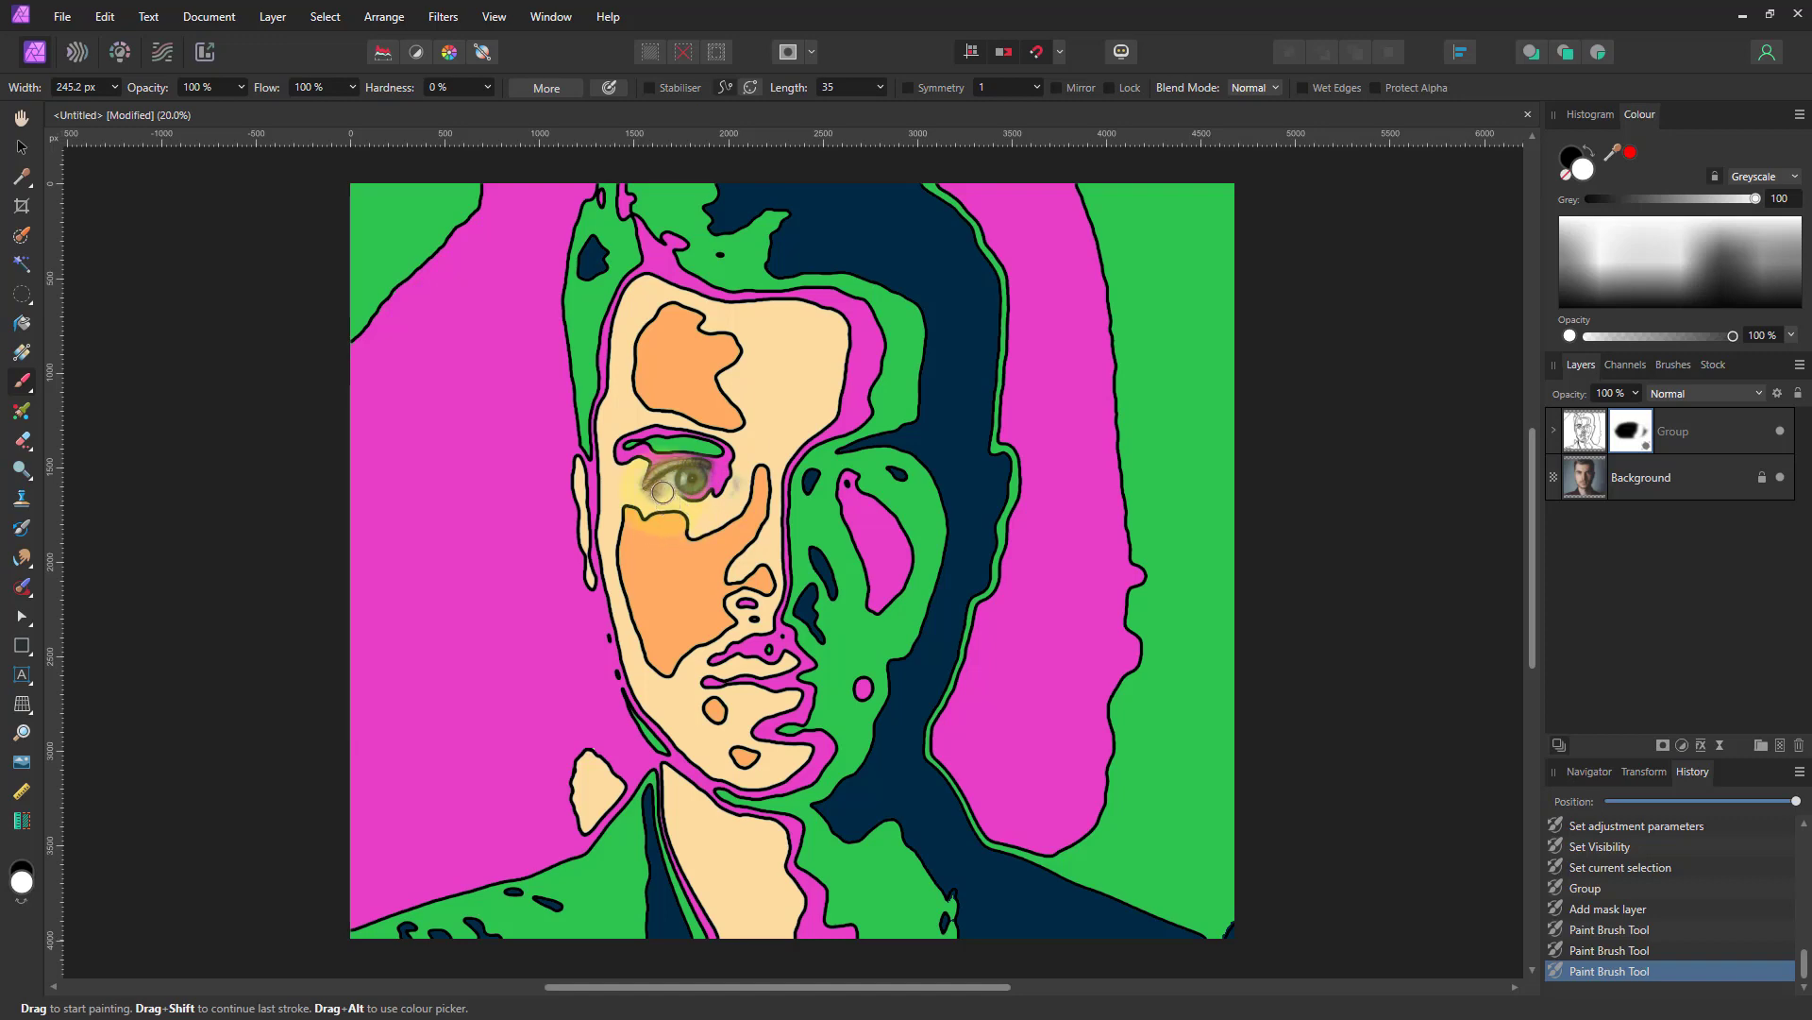
drag(638, 490, 727, 451)
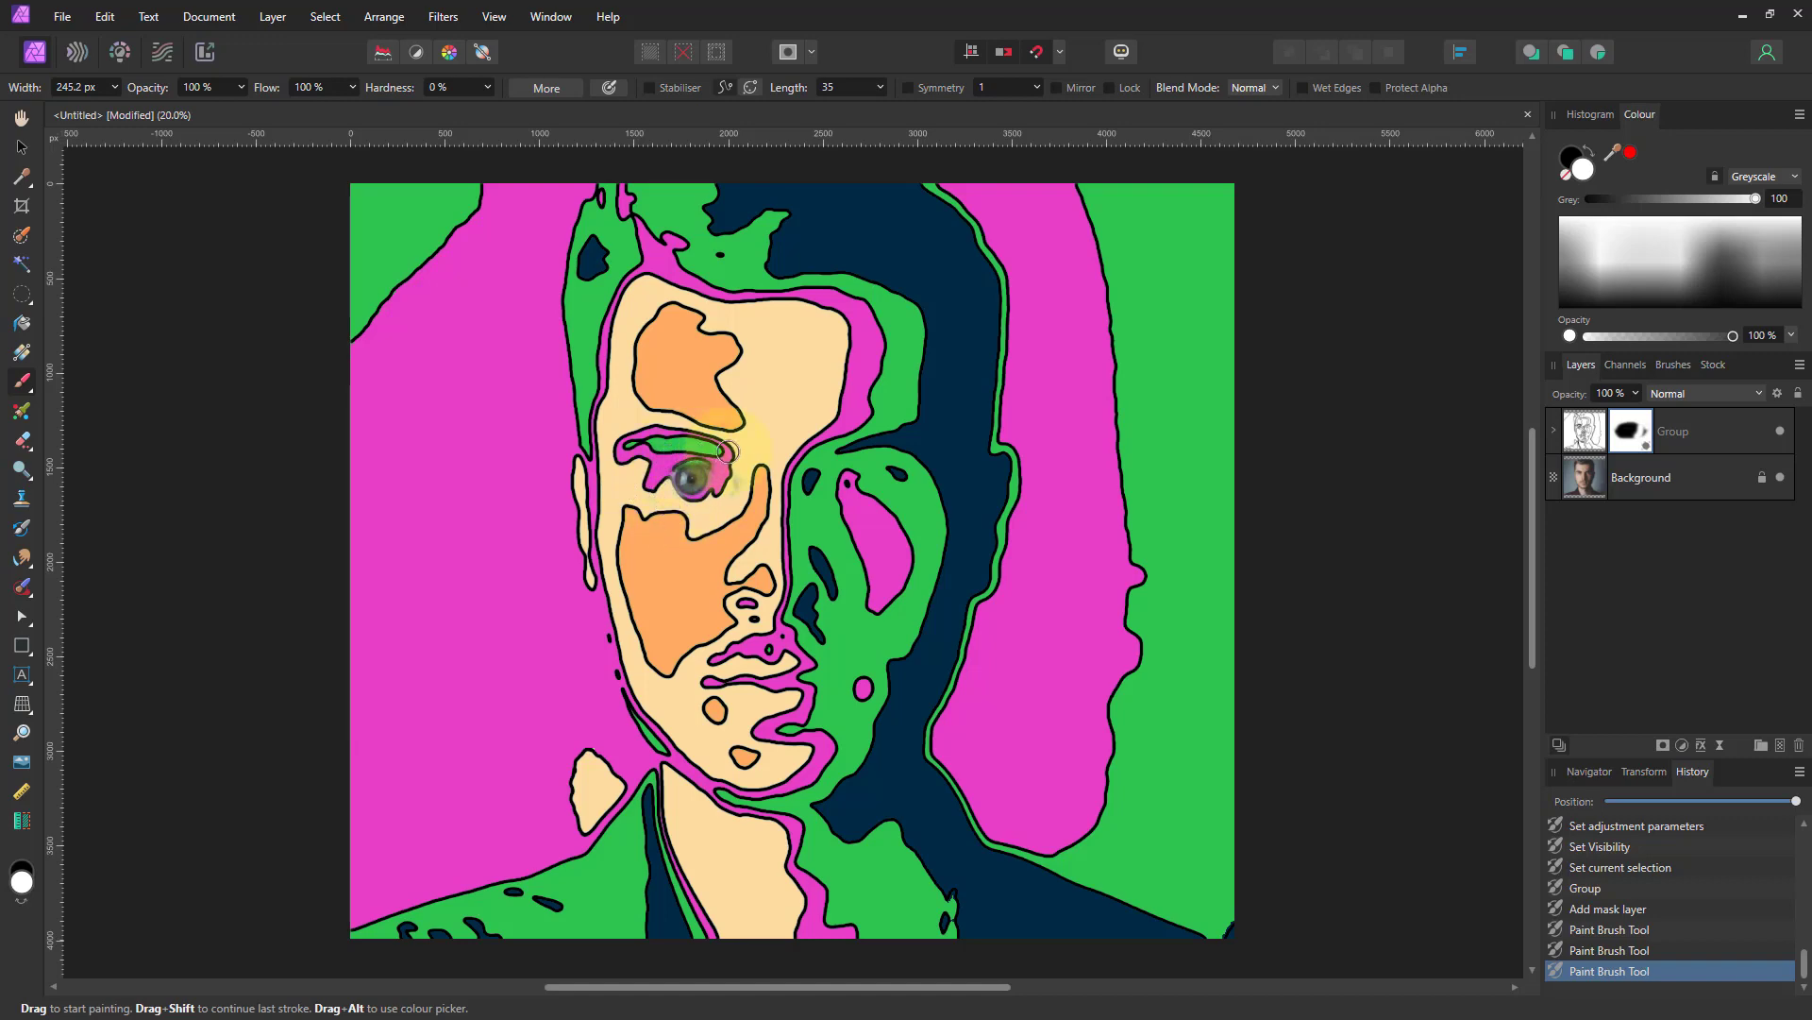